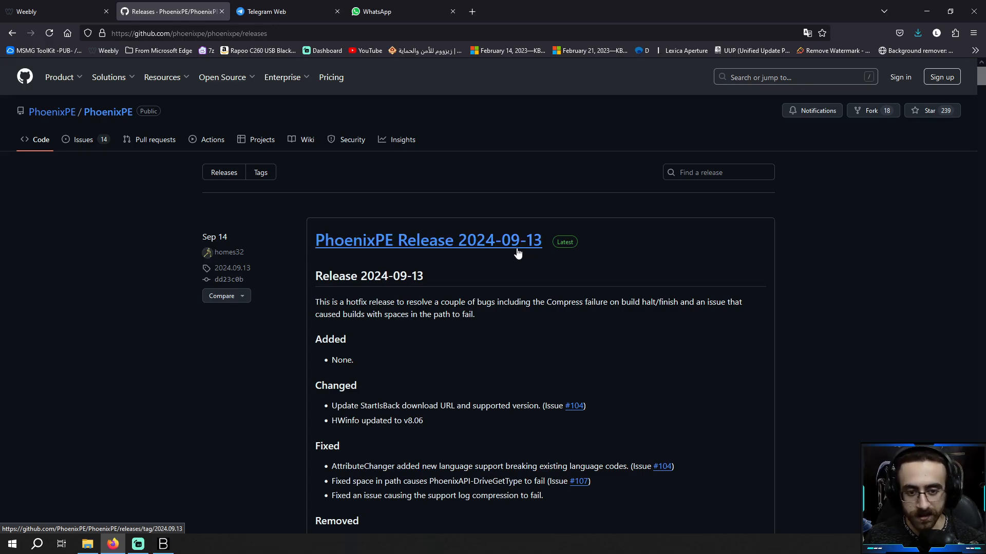
# Step: Switch to the Guide.txt notes and enter "it gets updated" as the first advantage in the PhoenixPE review
pyautogui.click(164, 543)
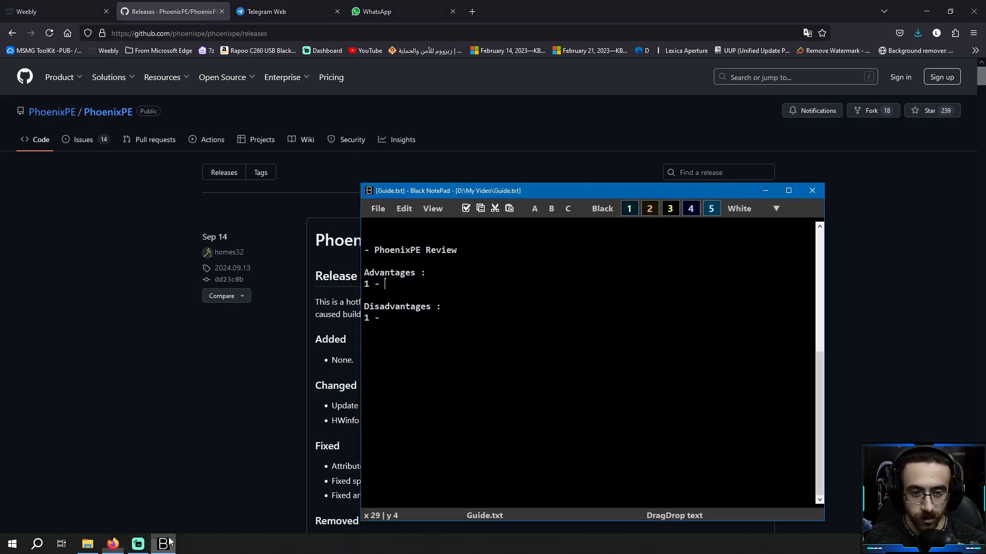
pyautogui.moveTo(504, 195); pyautogui.dragTo(650, 174)
pyautogui.write('it gets updated')
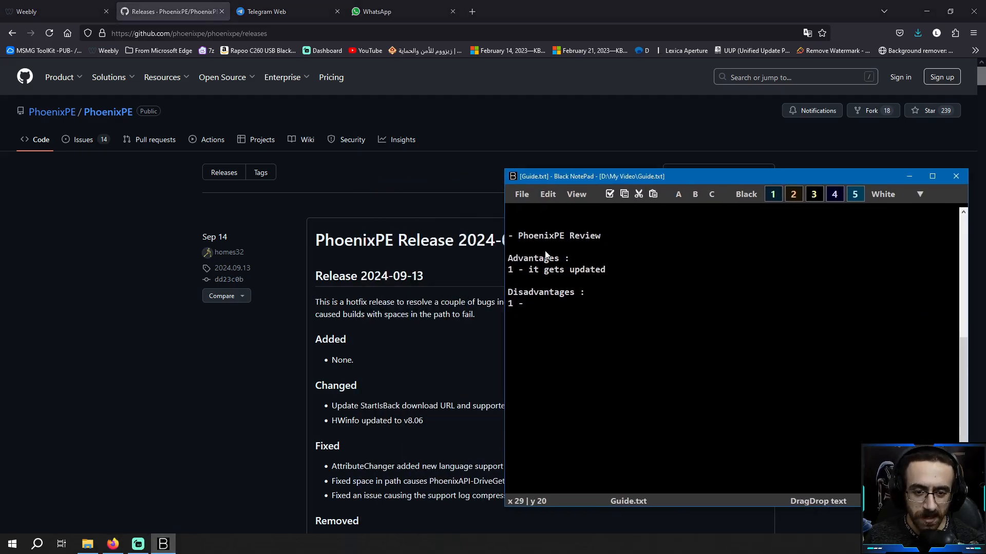
pyautogui.moveTo(571, 183); pyautogui.dragTo(588, 189)
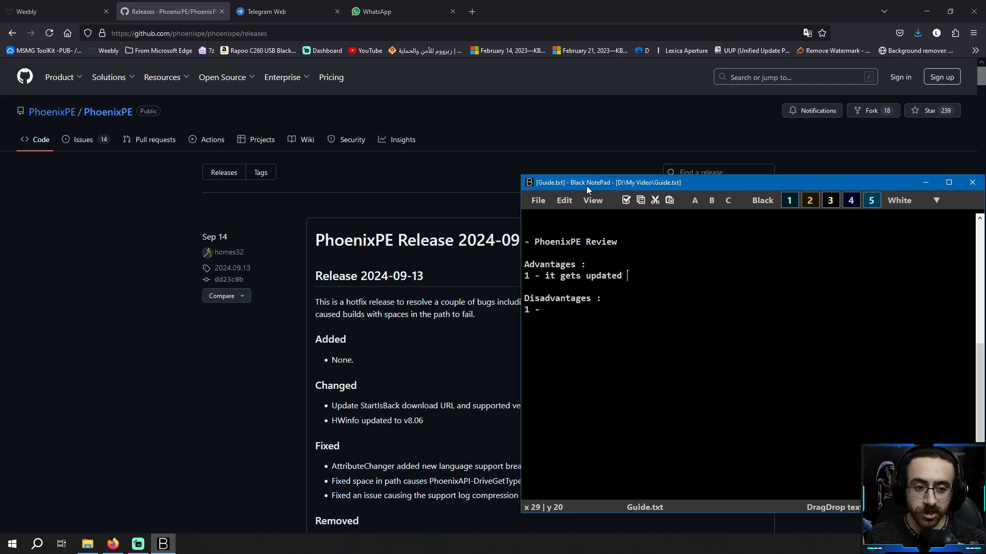
# Step: Switch to the browser and download PhoenixPE-2024.09.13-x64.7z from the latest release's assets
pyautogui.click(452, 312)
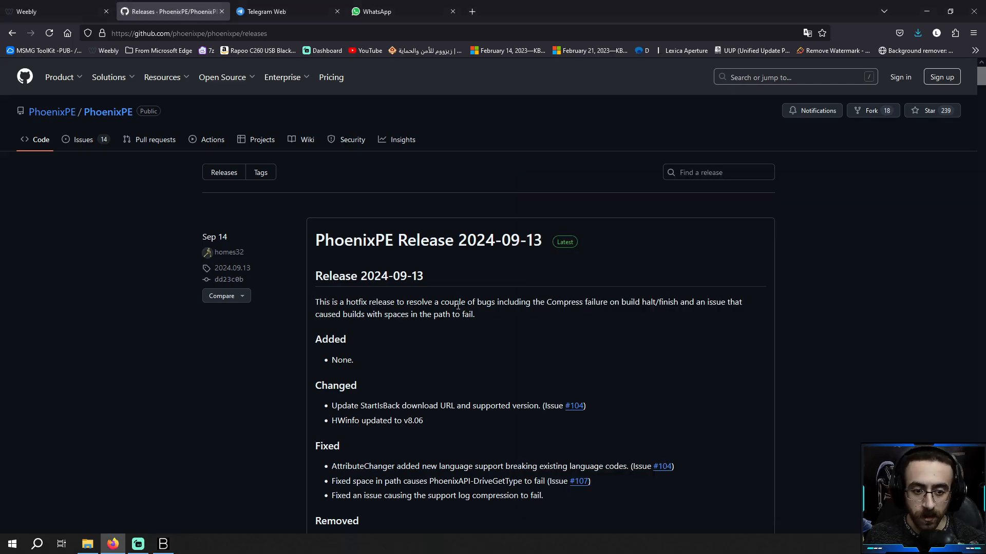
pyautogui.scroll(-6, 497, 283)
pyautogui.scroll(-1, 501, 281)
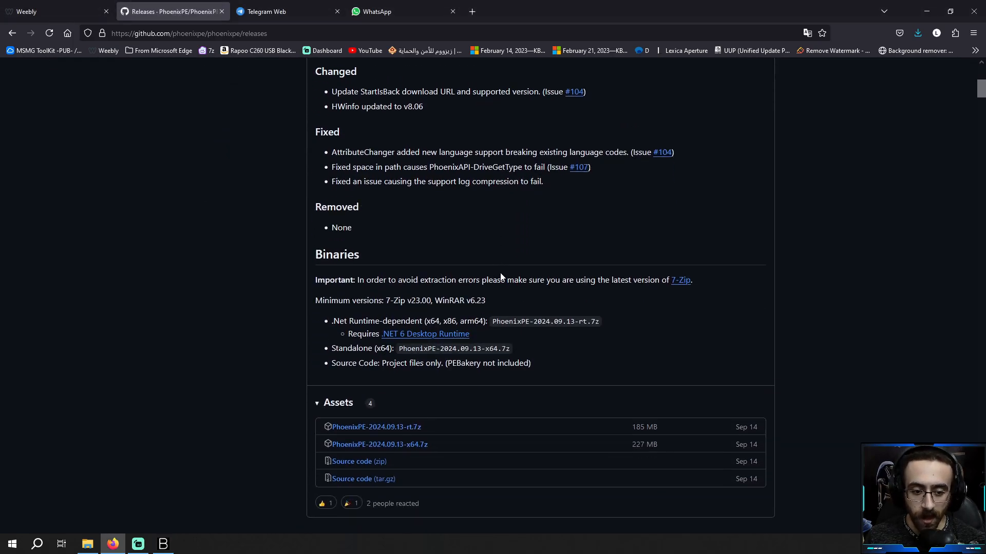
pyautogui.scroll(-1, 469, 308)
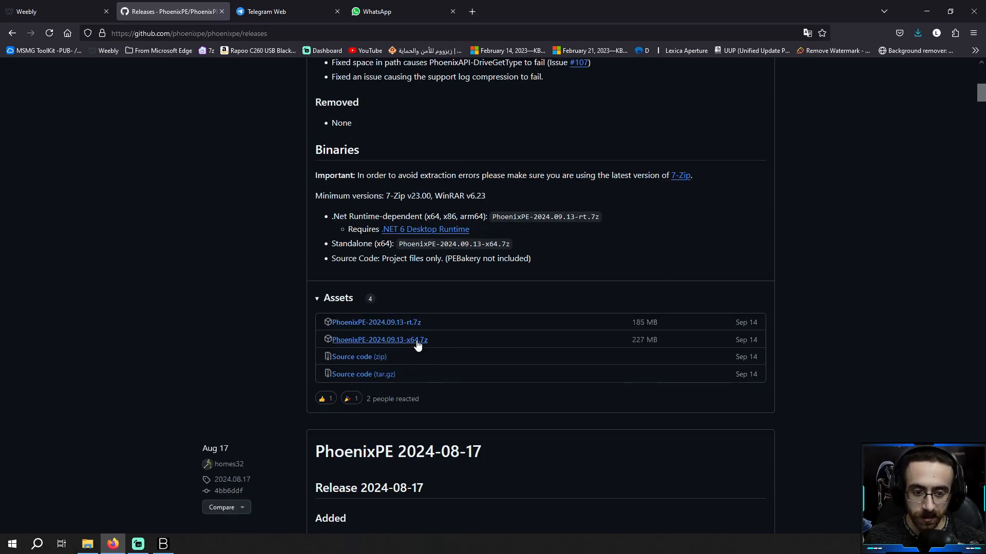
pyautogui.click(417, 342)
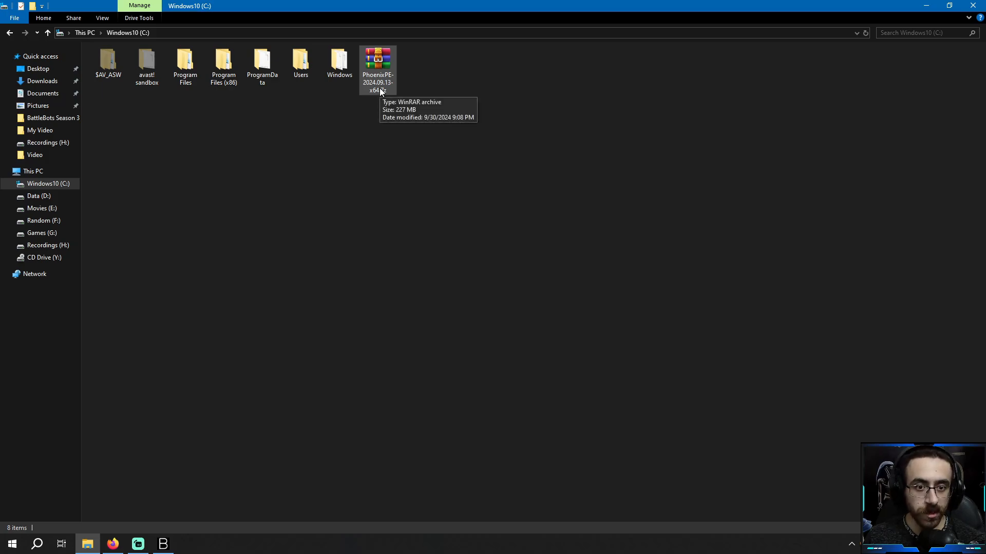
# Step: Extract the PhoenixPE-2024.09.13-x64.7z archive into its own folder on drive C and delete the archive
pyautogui.rightClick(381, 91)
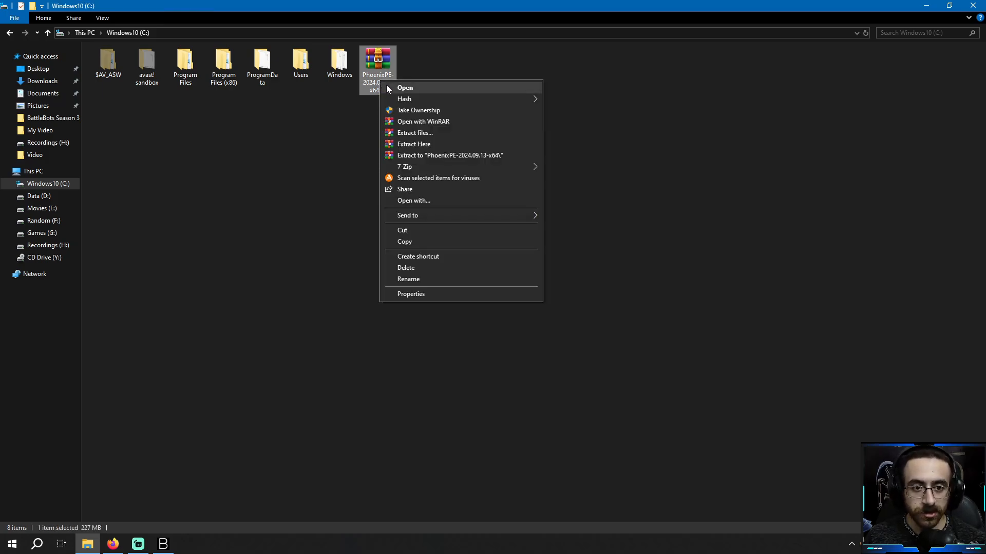
pyautogui.click(422, 156)
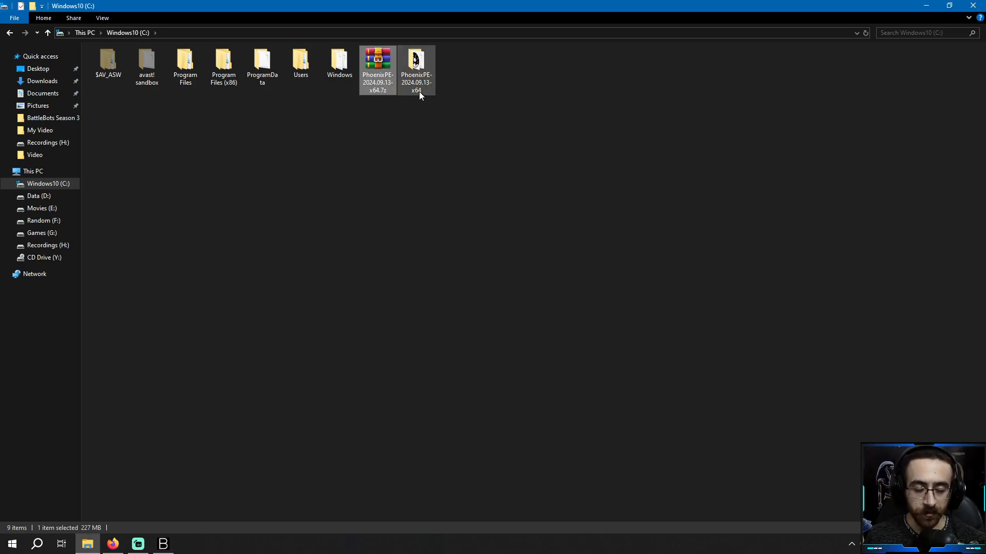
pyautogui.click(380, 120)
pyautogui.click(384, 87)
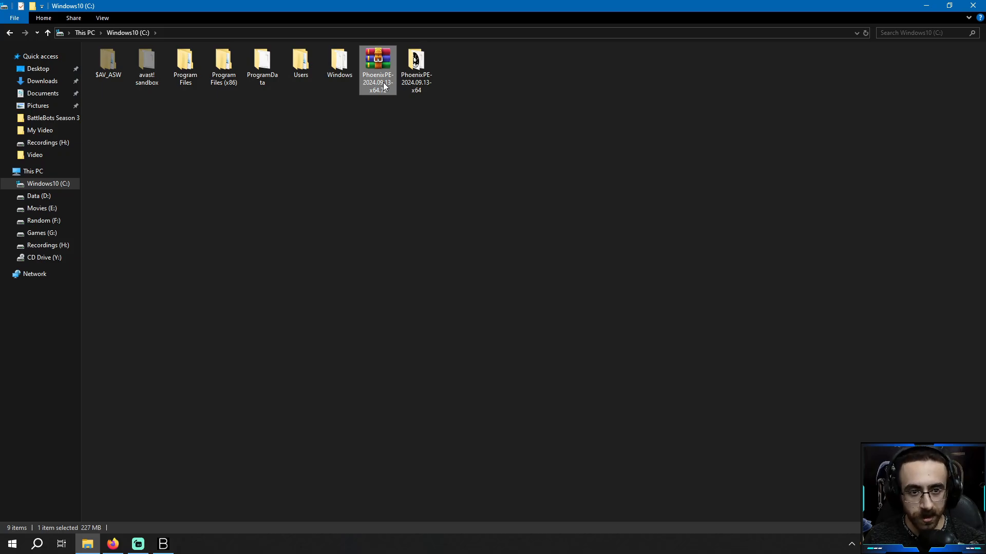
pyautogui.press('Delete')
pyautogui.press('Return')
pyautogui.press('Return')
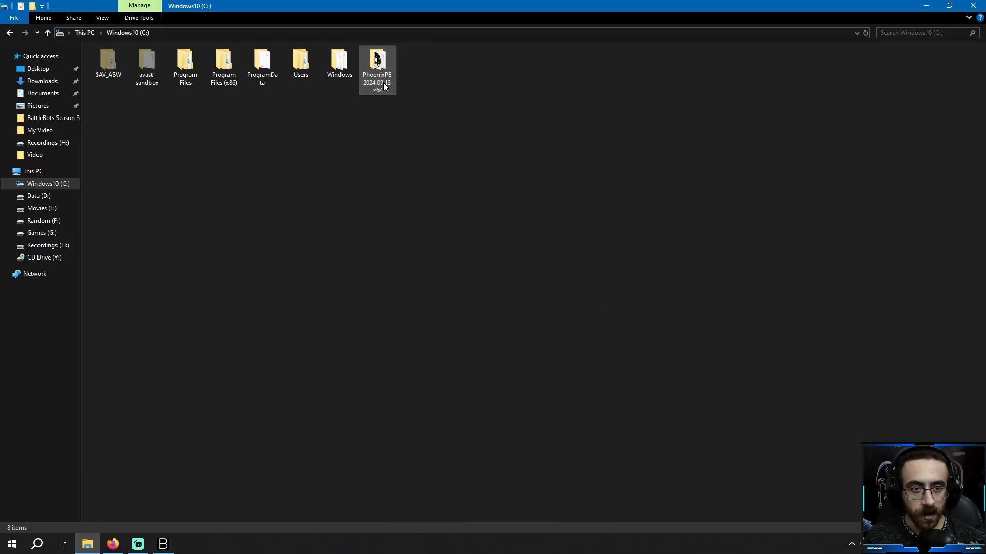
# Step: Open the extracted PhoenixPE-2024.09.13-x64 folder and launch PEBakery from it
pyautogui.doubleClick(383, 87)
pyautogui.doubleClick(310, 82)
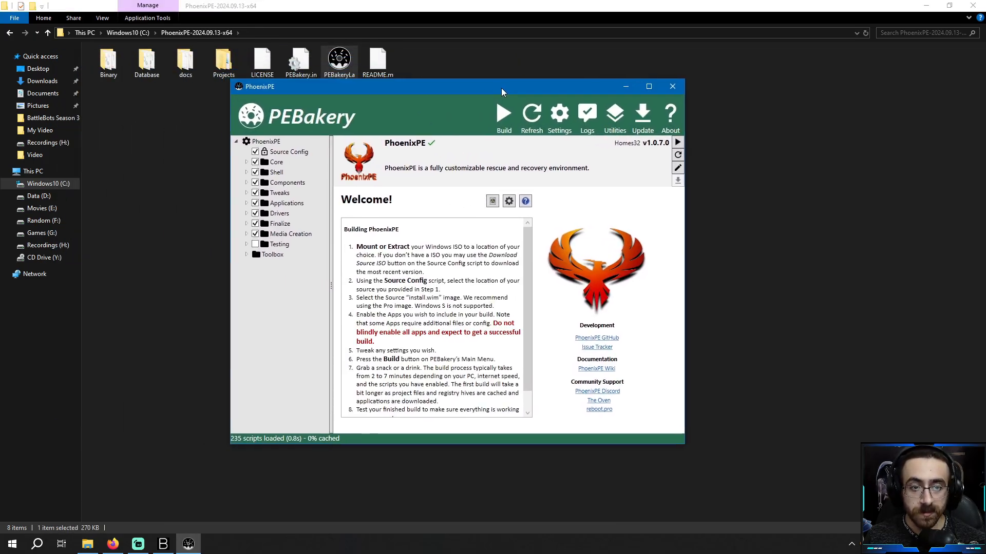
pyautogui.moveTo(502, 89); pyautogui.dragTo(514, 92)
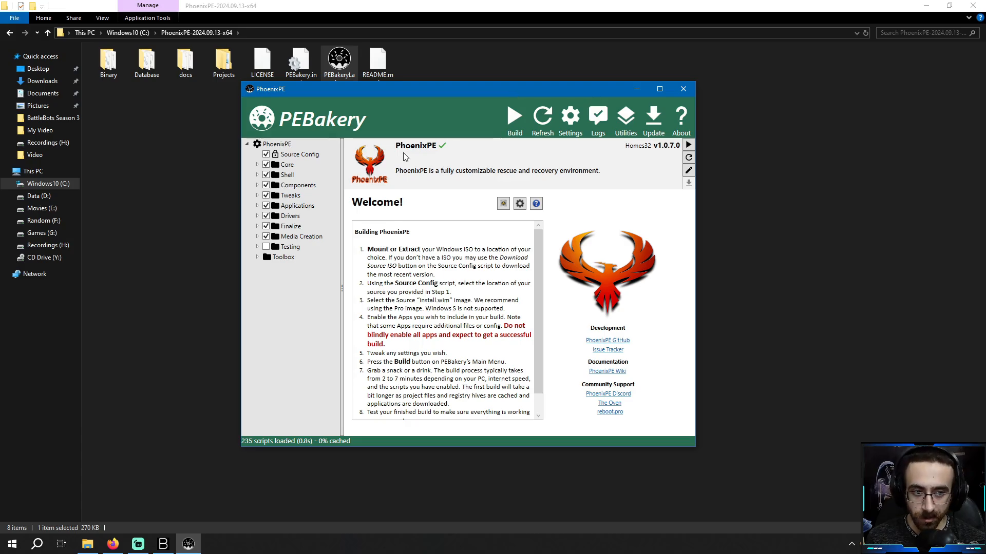
# Step: Switch to the Guide.txt notes and add a second advantage reading "very basic interface (very ideal for"
pyautogui.hotkey('alt', 'Tab')
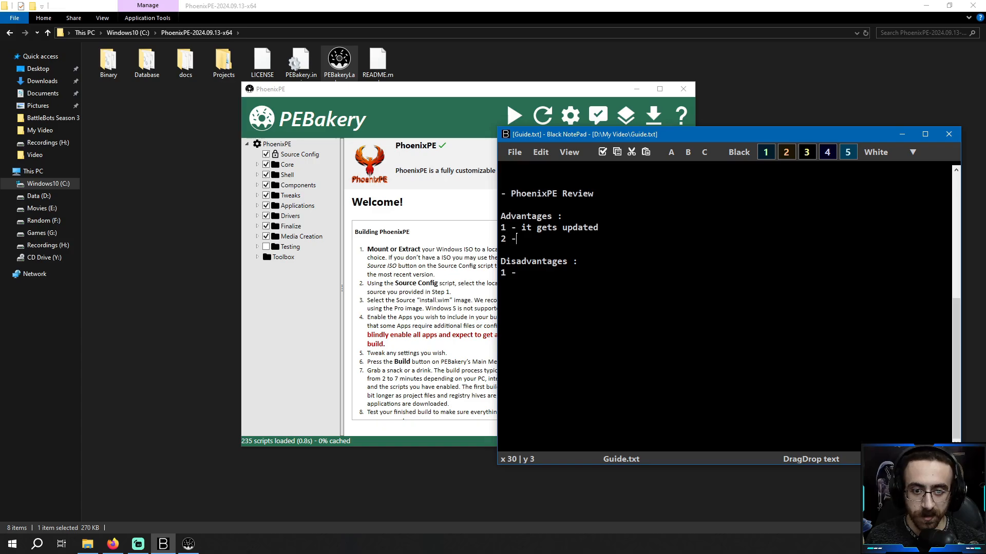
pyautogui.write('very basic inte')
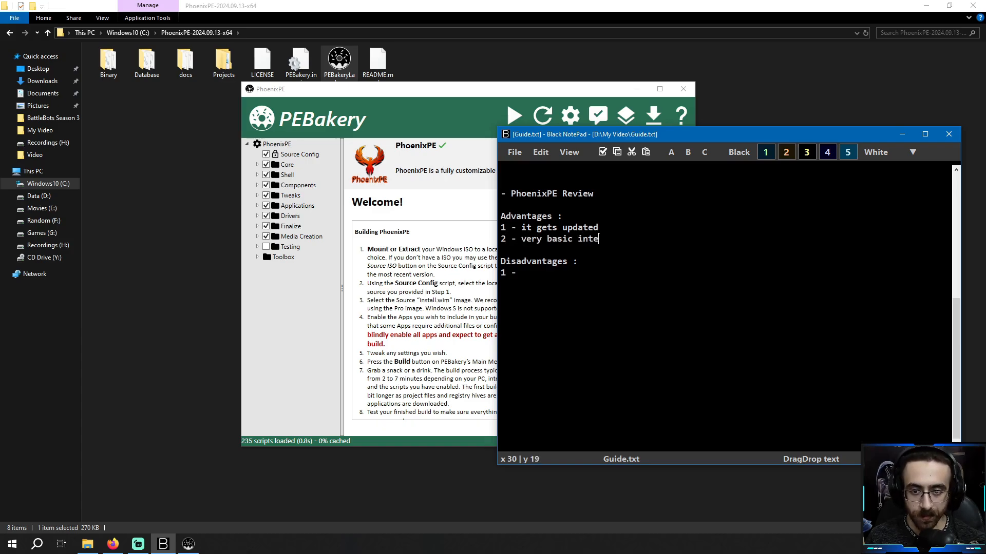
pyautogui.write('rface (very d')
pyautogui.press('BackSpace')
pyautogui.write('ideal for')
# Step: Switch to PEBakery and open the Source Config script of the PhoenixPE project
pyautogui.moveTo(542, 91); pyautogui.dragTo(553, 92)
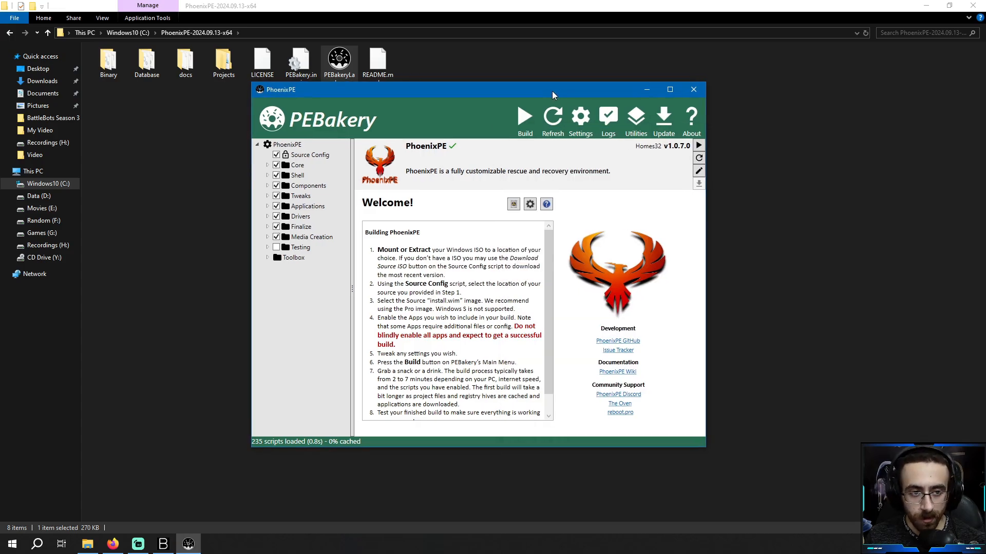
pyautogui.click(293, 147)
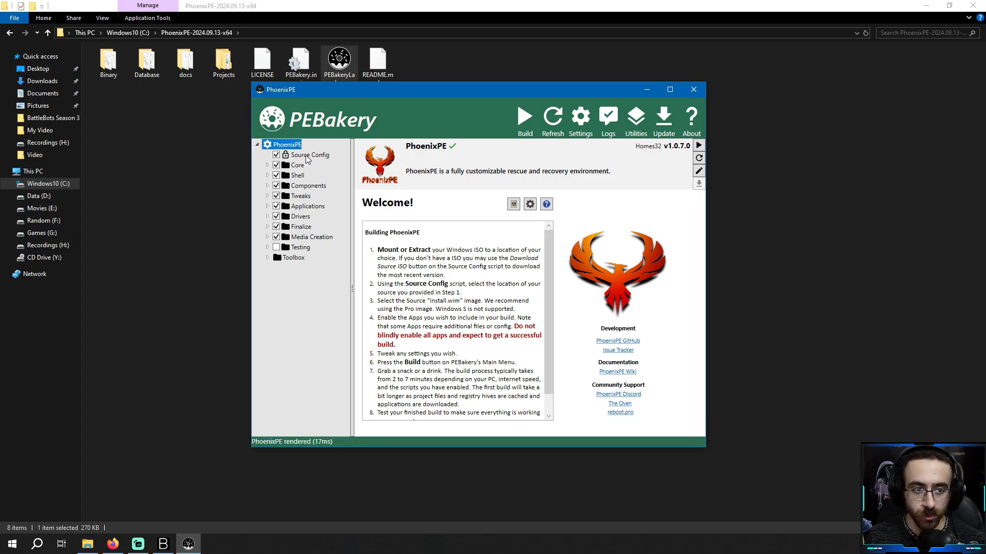
pyautogui.click(307, 155)
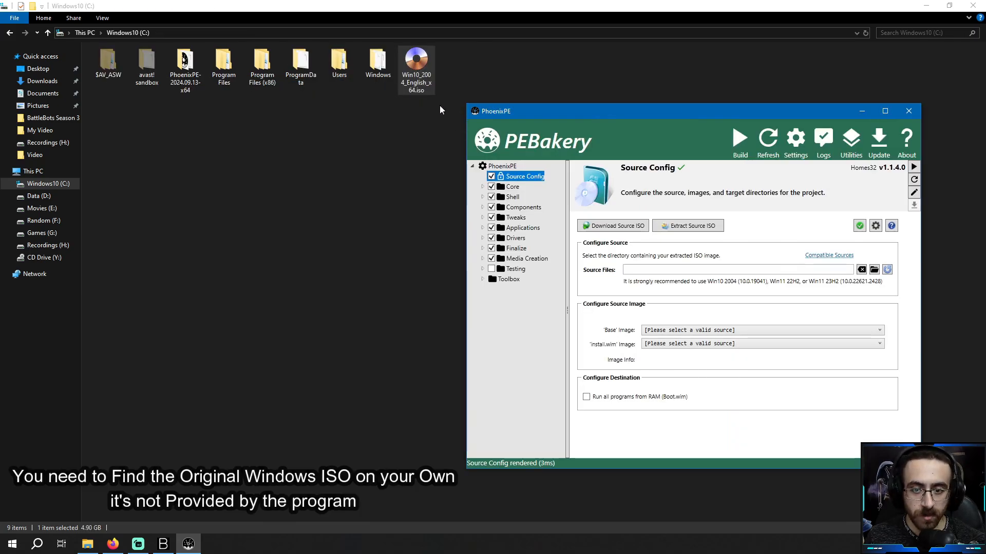
# Step: Extract the Win10_2004_English_x64 ISO with 7-Zip into its own folder on drive C and permanently delete the ISO
pyautogui.rightClick(416, 76)
pyautogui.moveTo(591, 129)
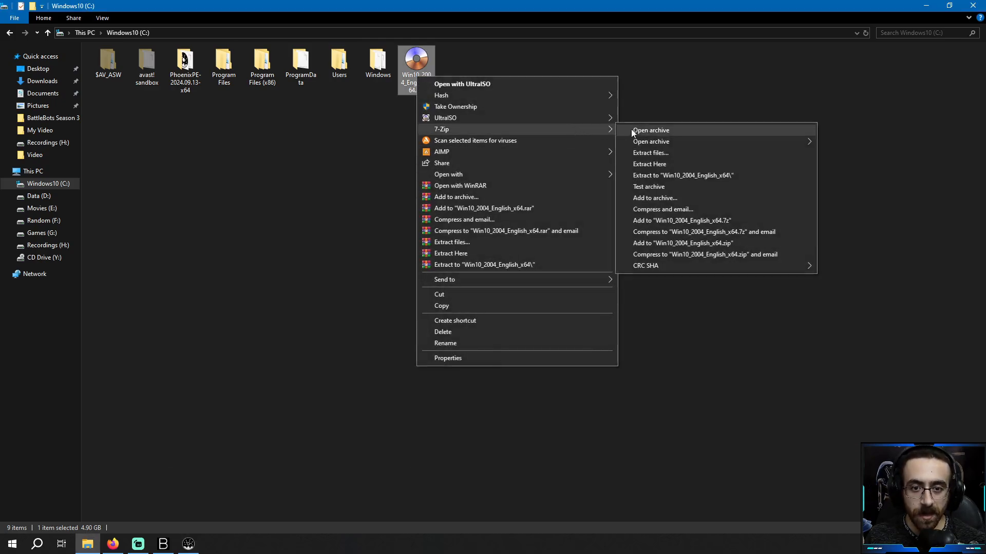
pyautogui.click(663, 176)
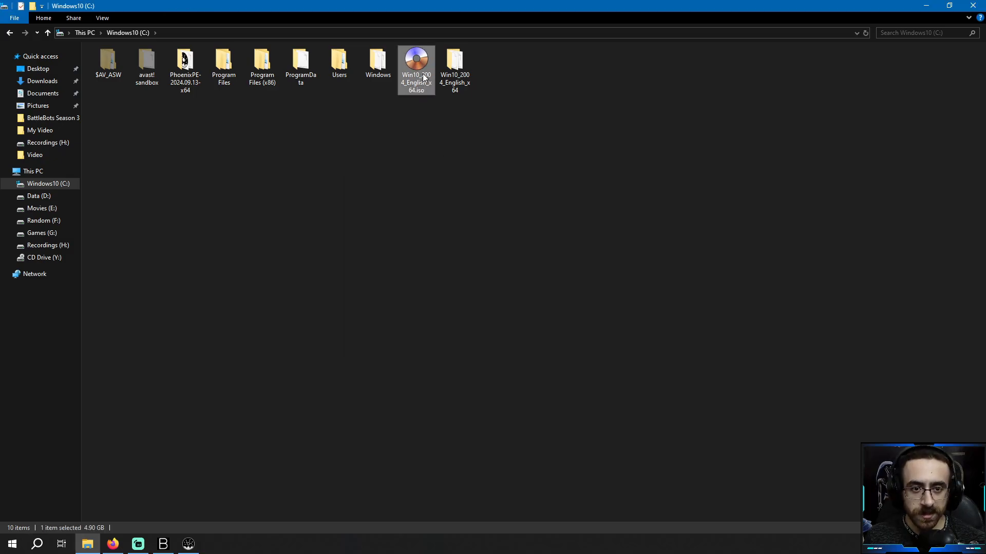
pyautogui.hotkey('shift', 'Delete')
pyautogui.press('Return')
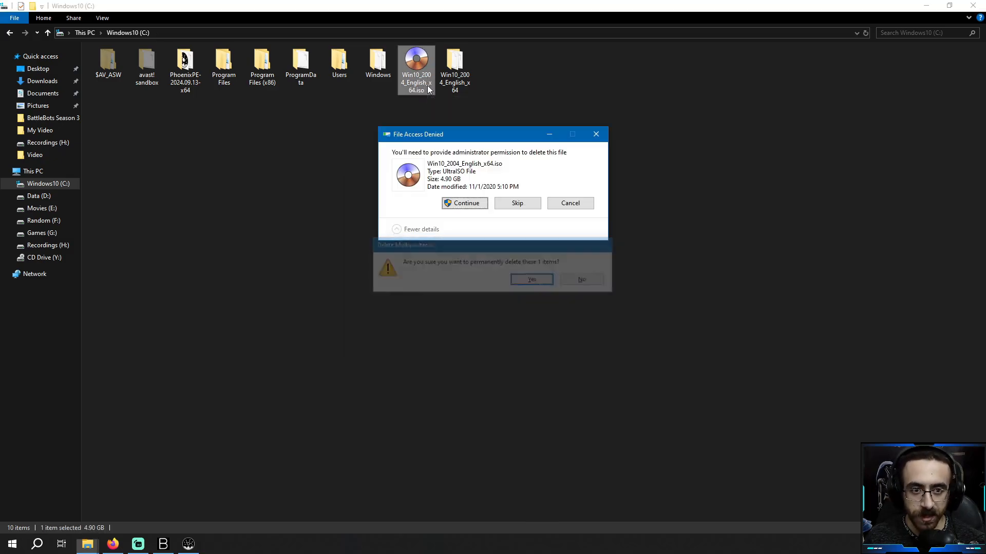
pyautogui.press('Return')
# Step: Switch to PEBakery and set the Source Files directory to C:\Win10_2004_English_x64
pyautogui.click(189, 544)
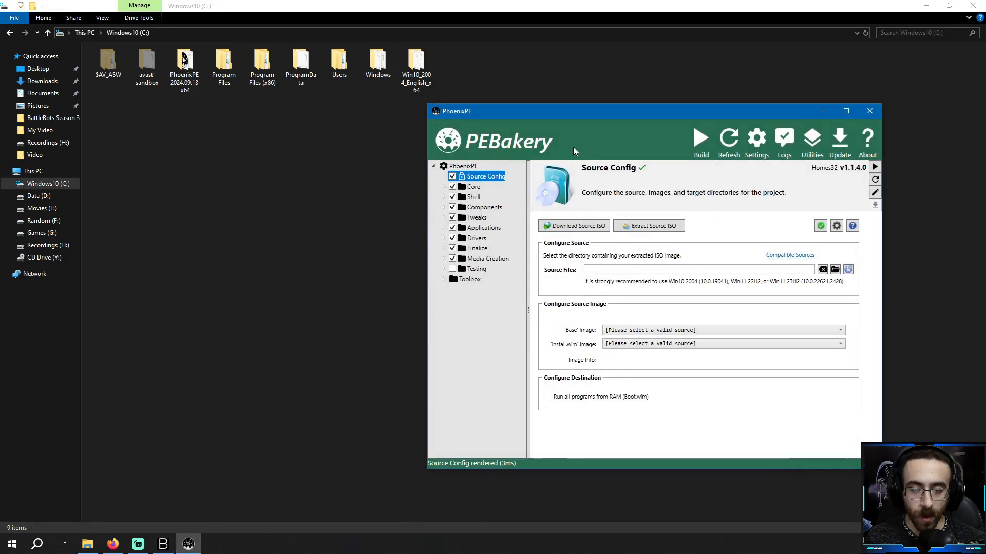
pyautogui.moveTo(614, 109); pyautogui.dragTo(613, 104)
pyautogui.click(835, 266)
pyautogui.click(465, 284)
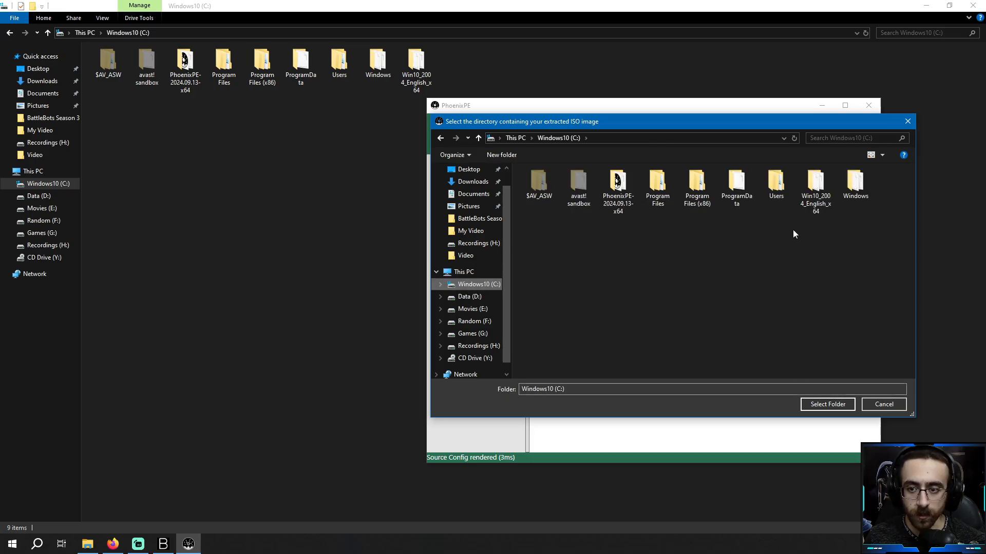
pyautogui.click(819, 207)
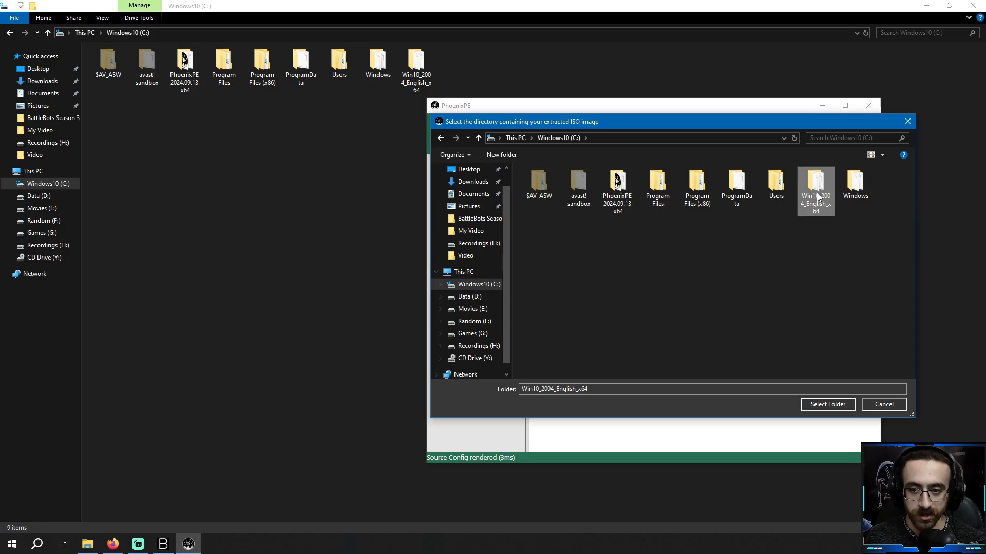
pyautogui.click(823, 407)
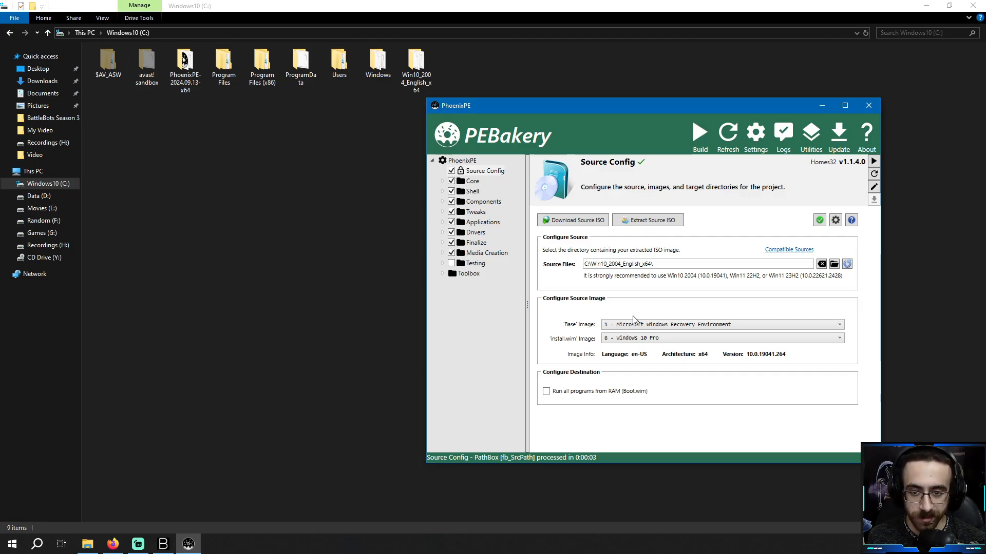
# Step: Examine the advanced source, image and destination options of Source Config and hide them again
pyautogui.moveTo(649, 105); pyautogui.dragTo(603, 96)
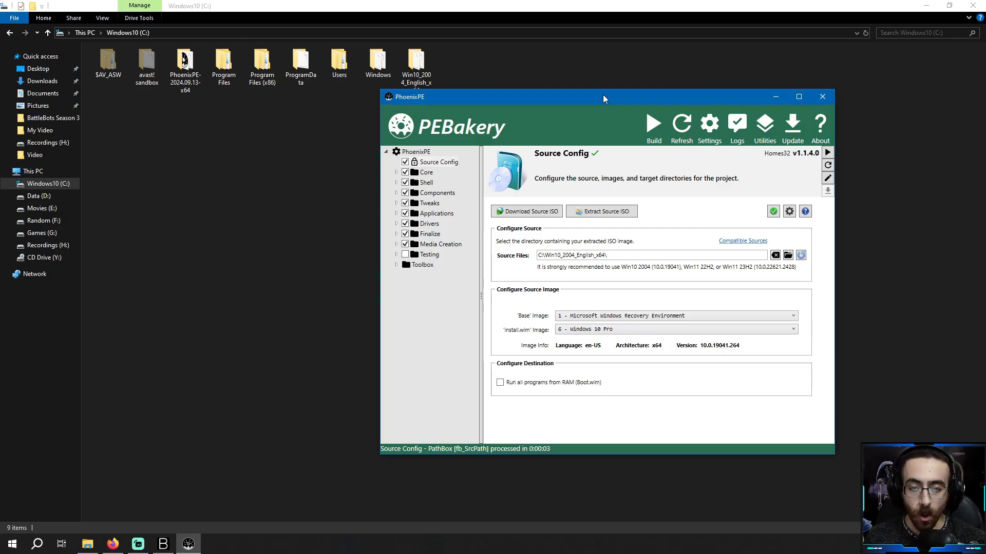
pyautogui.click(791, 215)
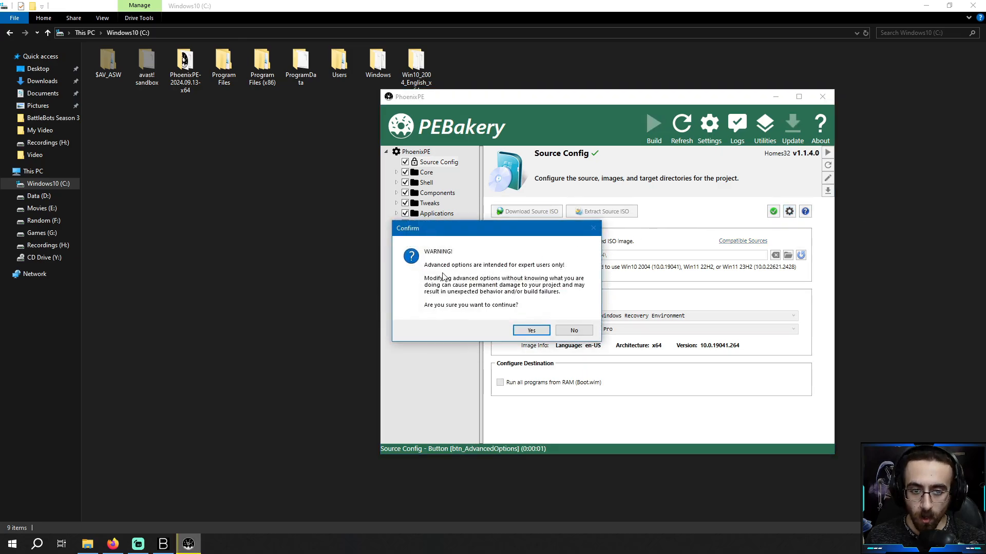
pyautogui.click(533, 331)
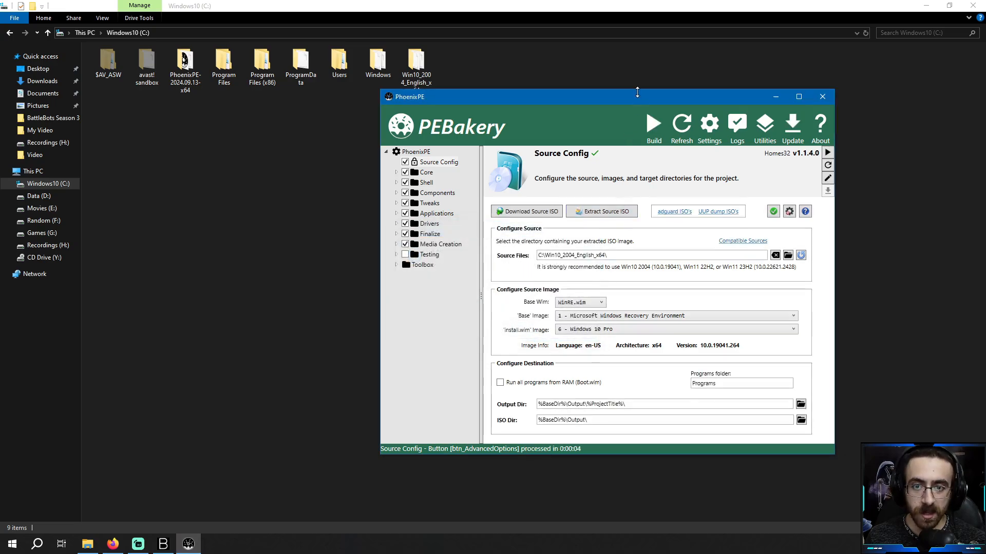
pyautogui.moveTo(637, 92); pyautogui.dragTo(637, 90)
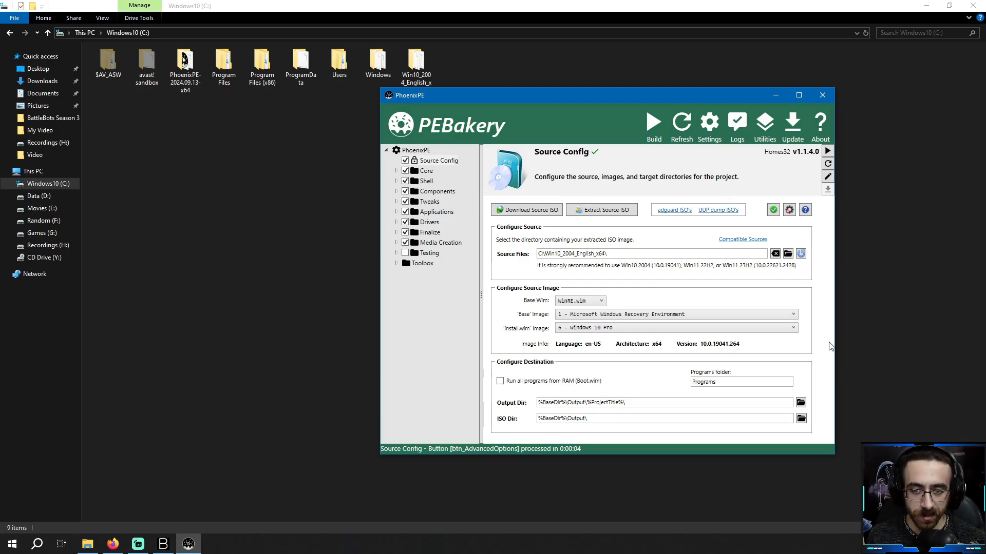
pyautogui.click(791, 212)
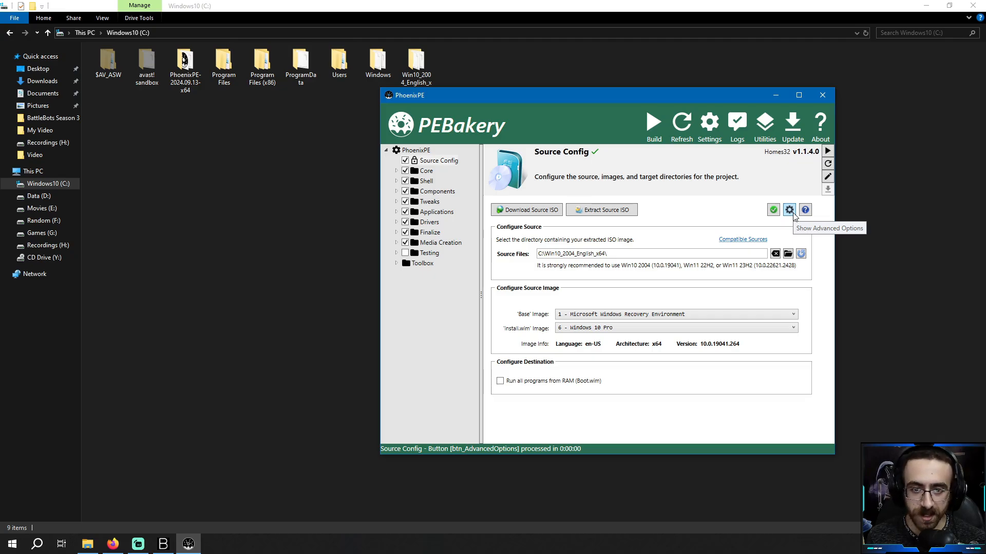
# Step: Expand the Core group and examine the Pre-Flight Check, Core Files, Core Registry and Core Config scripts
pyautogui.click(397, 171)
pyautogui.click(428, 192)
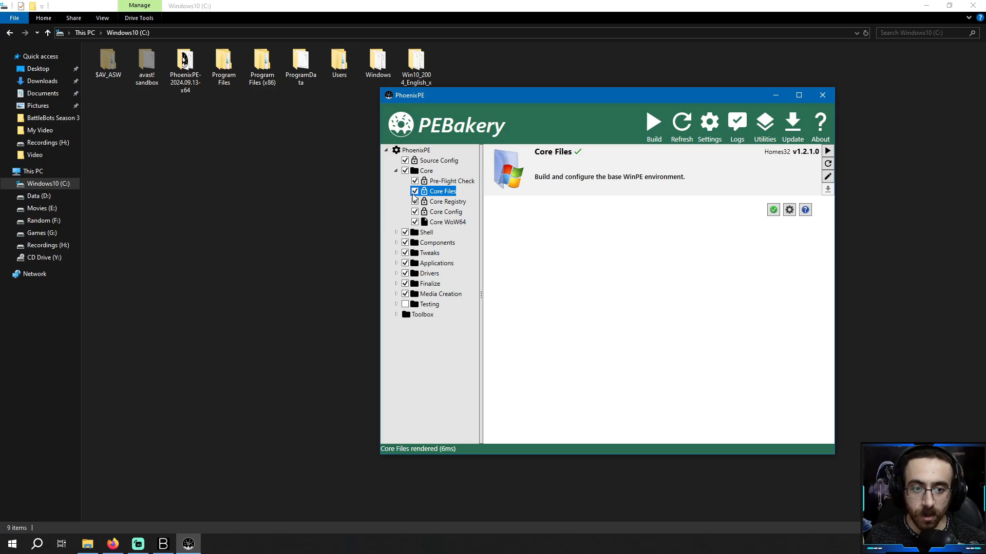
pyautogui.press('Up')
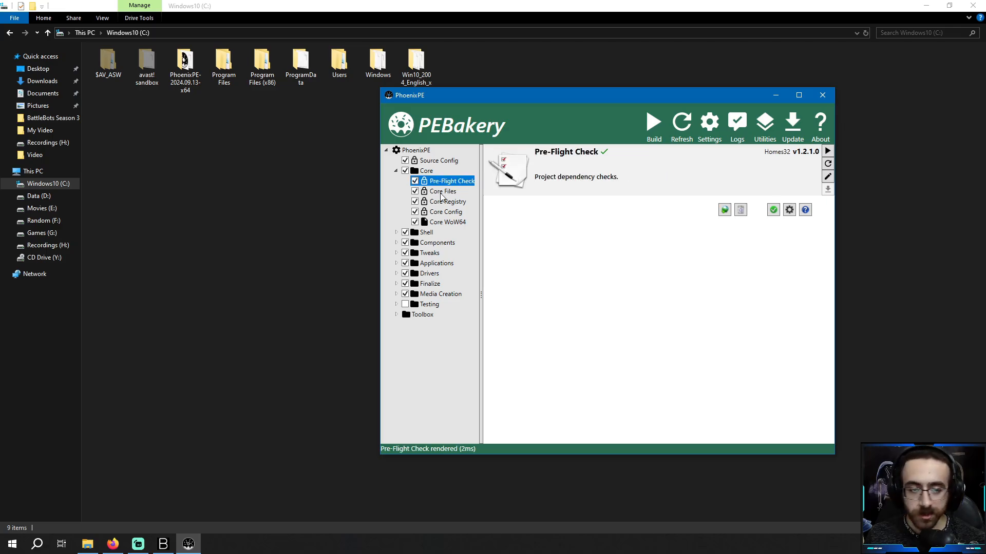
pyautogui.press('Down')
pyautogui.press('Up')
pyautogui.press('Down')
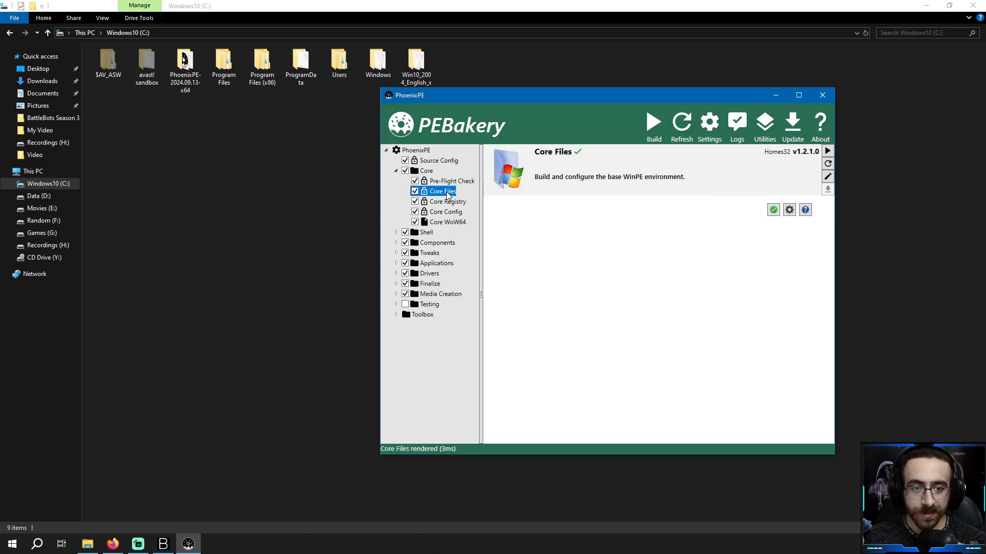
pyautogui.press('Down')
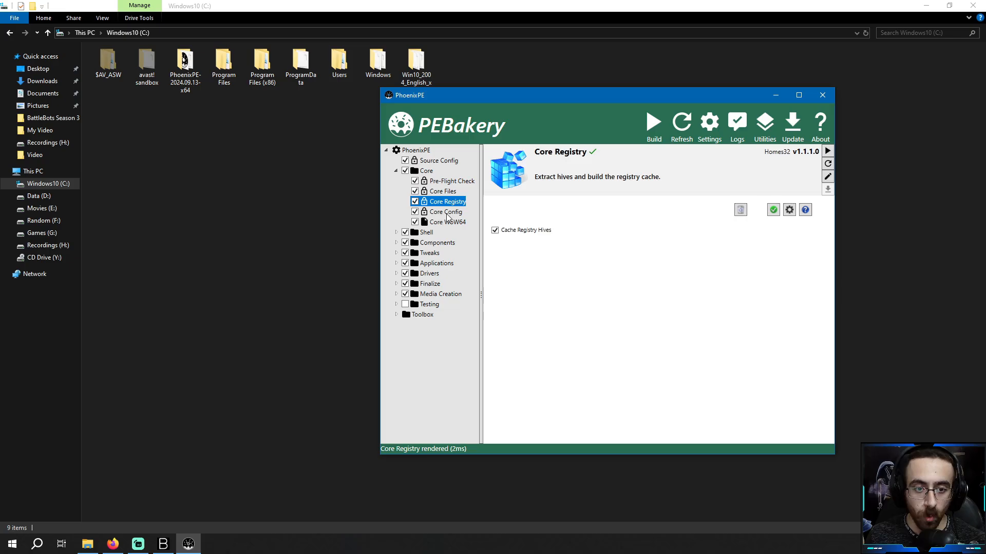
pyautogui.press('Down')
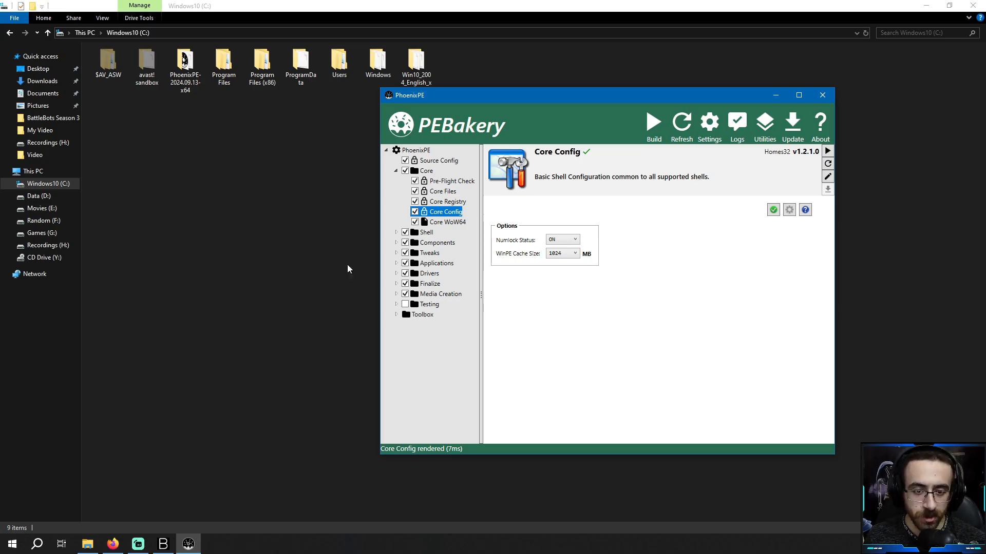
# Step: Switch to Guide.txt in Black NotePad, arrange it side by side with the PEBakery window and return to the start of the notes
pyautogui.click(164, 544)
pyautogui.moveTo(648, 144); pyautogui.dragTo(532, 95)
pyautogui.moveTo(409, 104); pyautogui.dragTo(291, 91)
pyautogui.scroll(8, 285, 223)
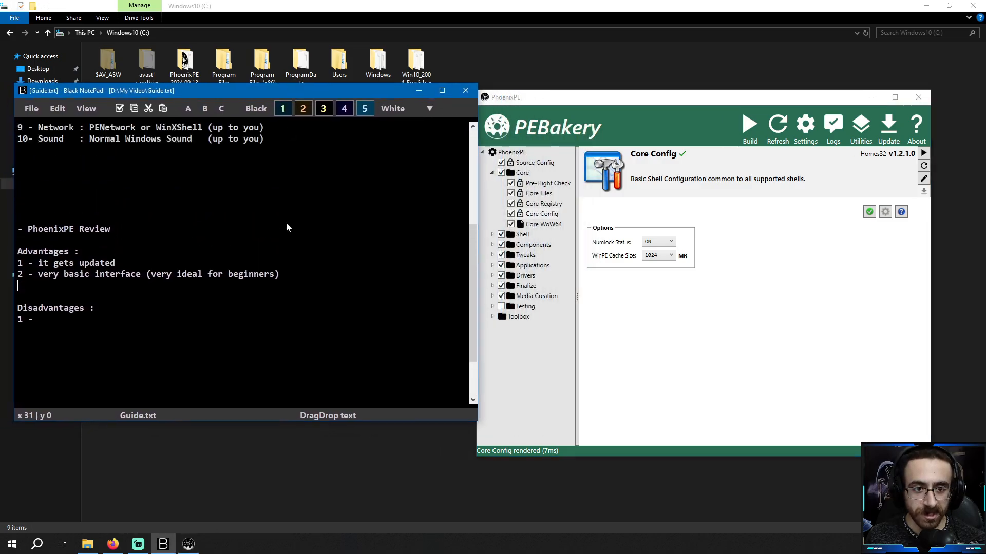
pyautogui.moveTo(593, 102); pyautogui.dragTo(604, 69)
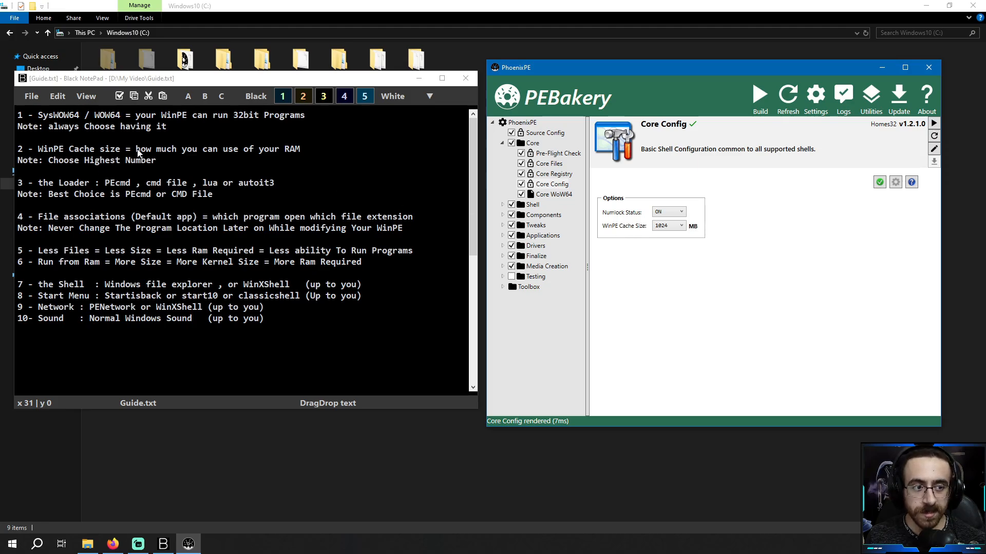
# Step: Set the WinPE Cache Size in Core Config to 8192 MB, following the guide's cache size note
pyautogui.click(167, 150)
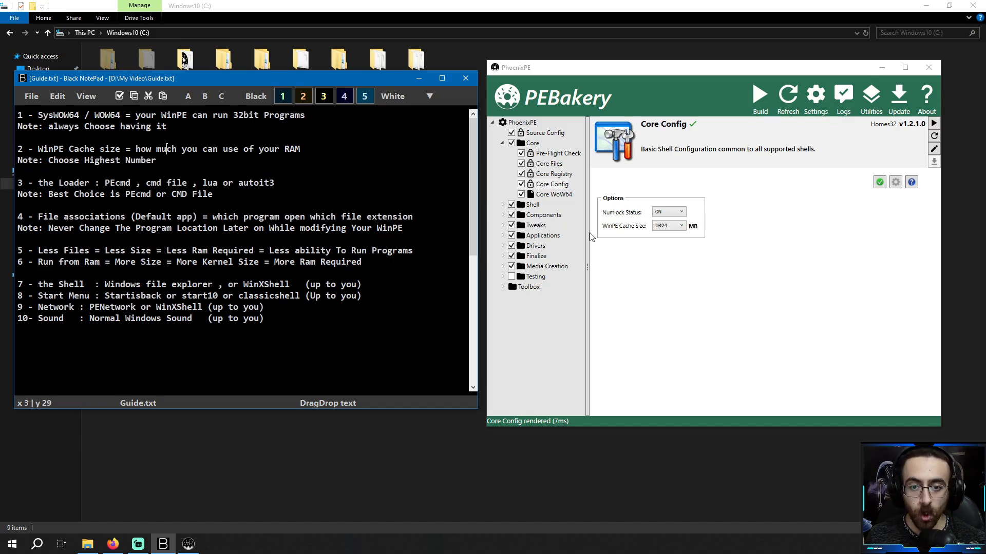
pyautogui.click(673, 226)
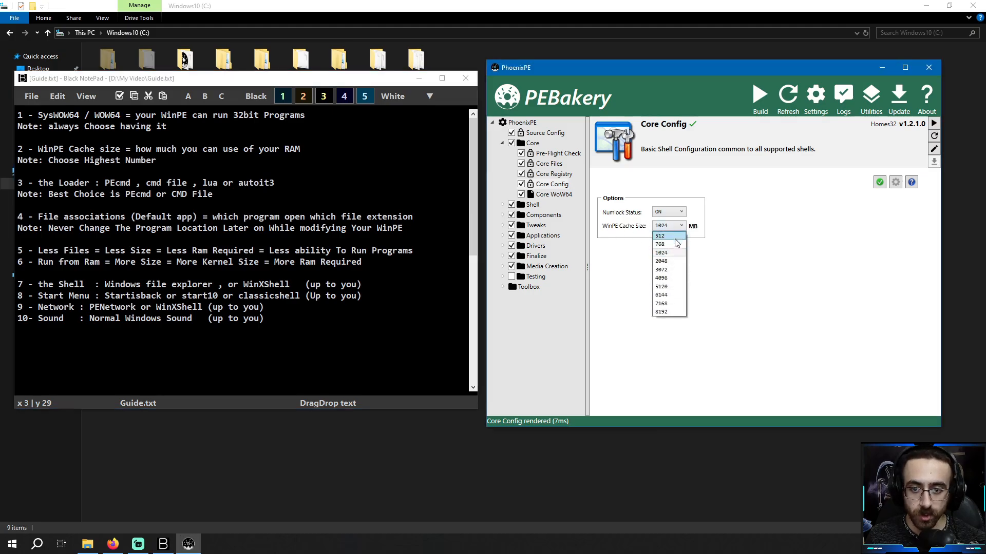
pyautogui.click(662, 312)
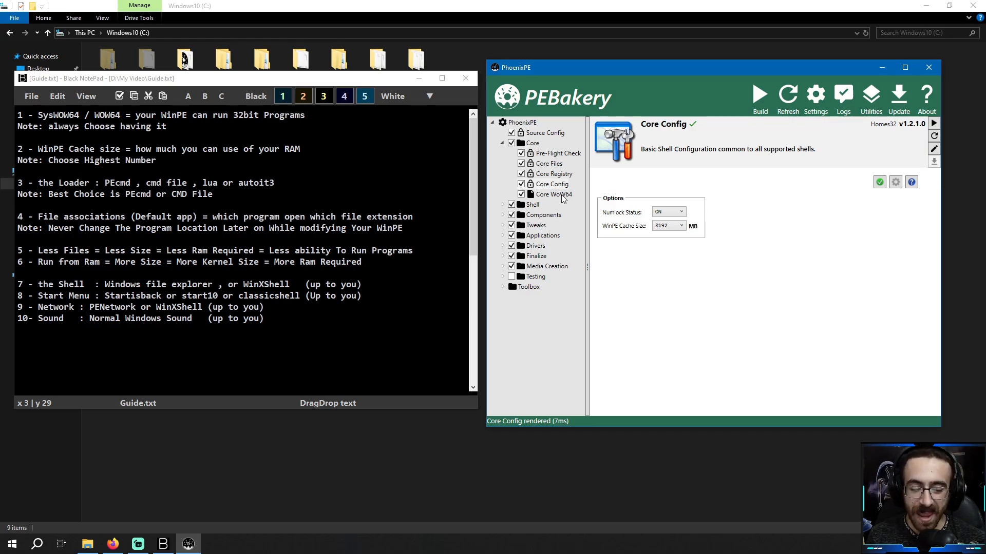
# Step: Examine the Core WoW64 script and compare it with the guide's SysWOW64 / WOW64 note
pyautogui.click(564, 198)
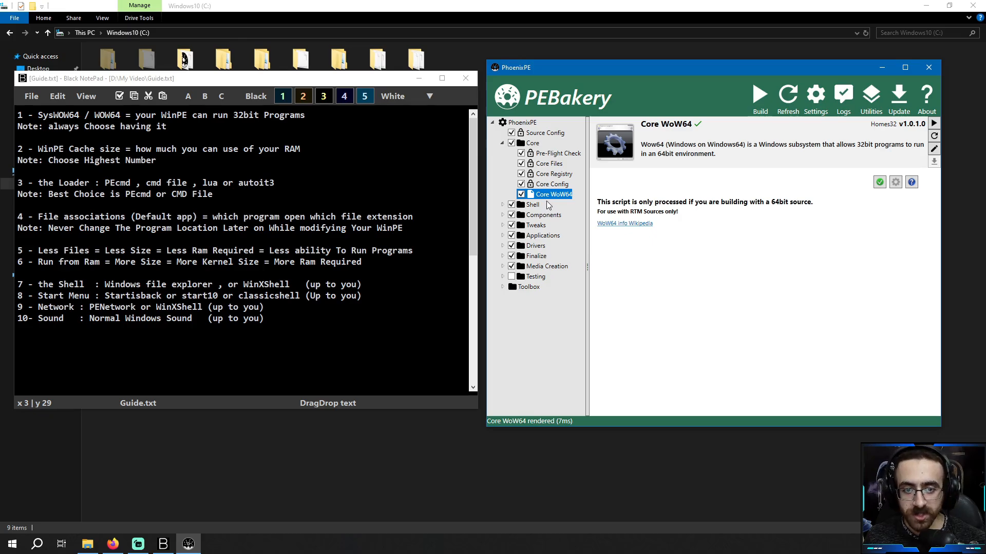
pyautogui.click(136, 118)
pyautogui.moveTo(137, 118); pyautogui.dragTo(308, 118)
pyautogui.doubleClick(63, 130)
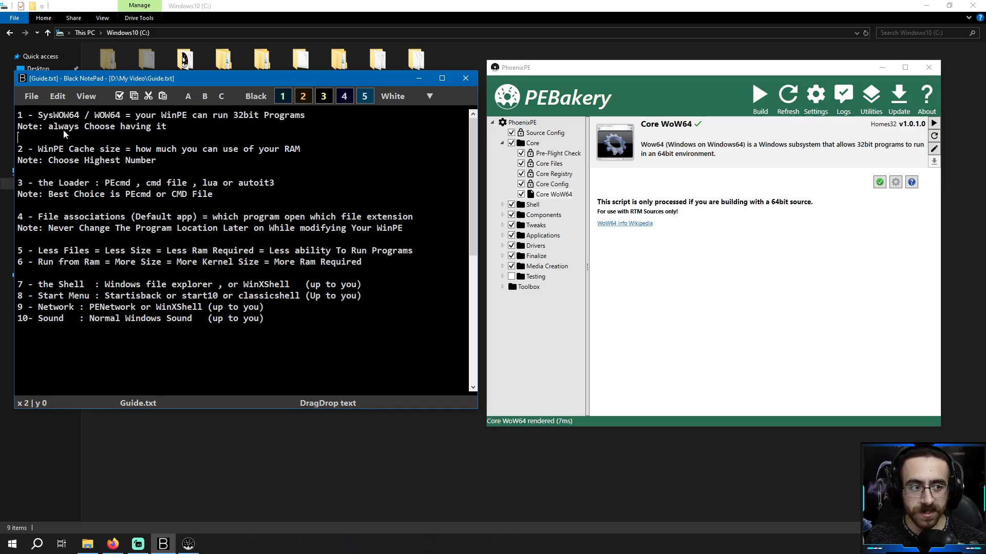
pyautogui.moveTo(64, 130); pyautogui.dragTo(101, 130)
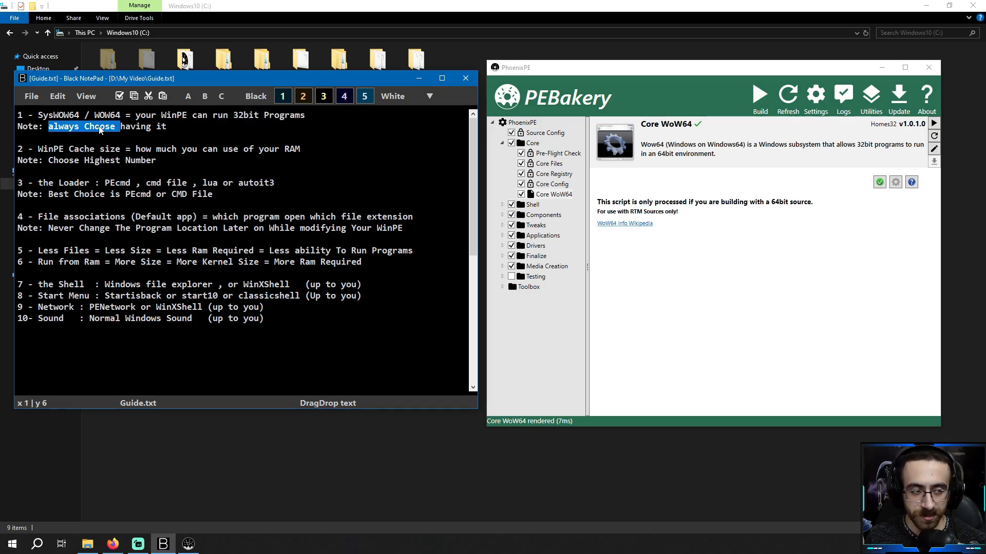
pyautogui.click(525, 196)
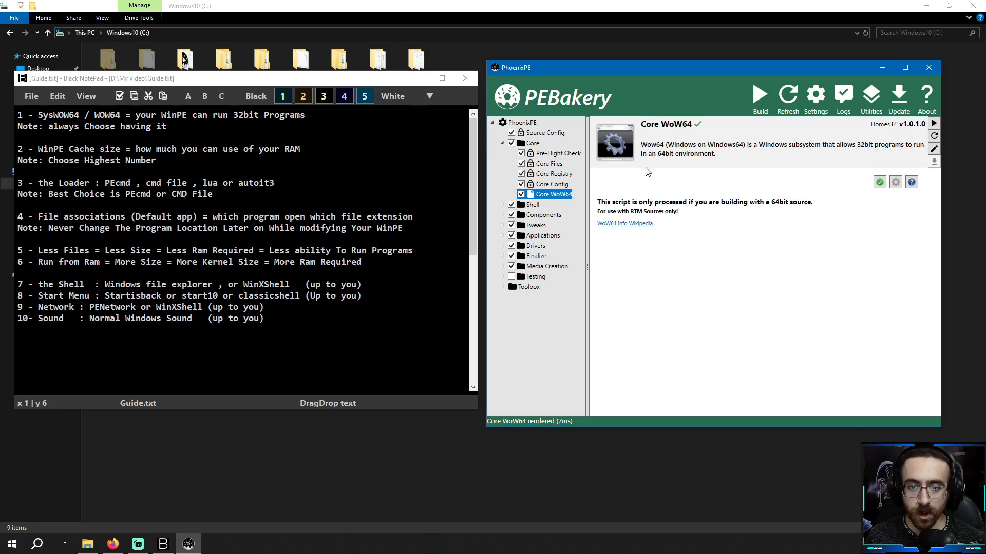
# Step: Expand the Shell group, show PreShell's advanced options and open the PhoenixPE.au3 loader script for viewing
pyautogui.click(504, 204)
pyautogui.click(545, 215)
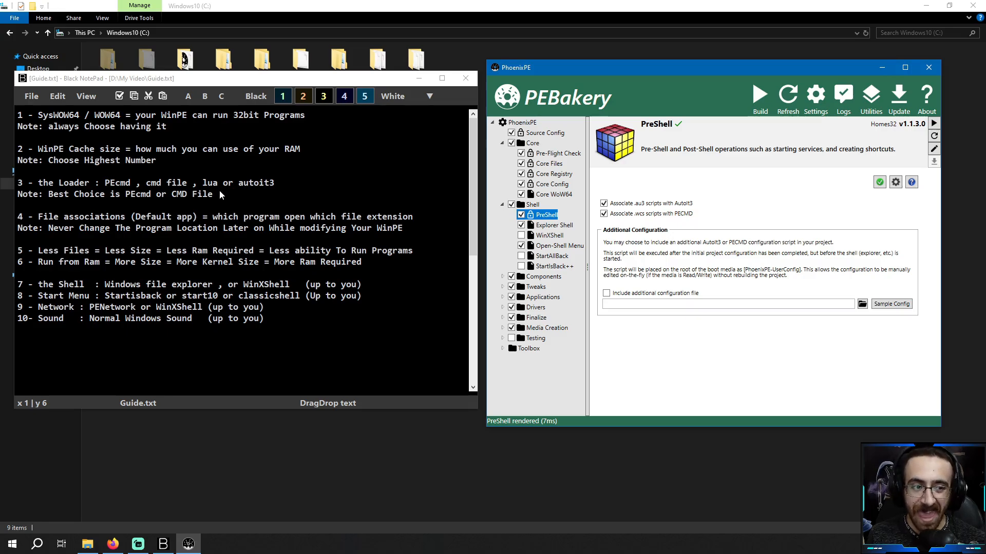
pyautogui.click(895, 184)
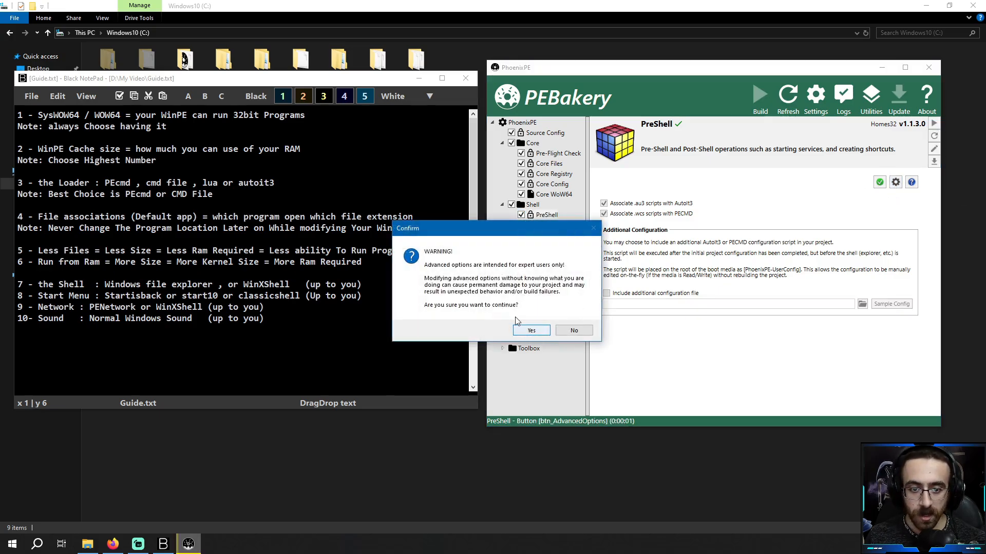
pyautogui.click(531, 331)
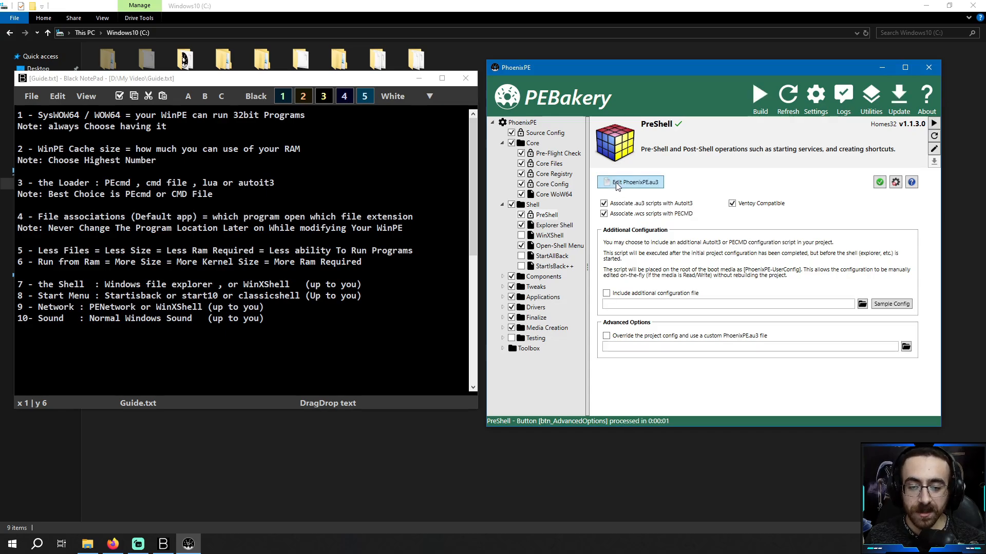
pyautogui.click(635, 183)
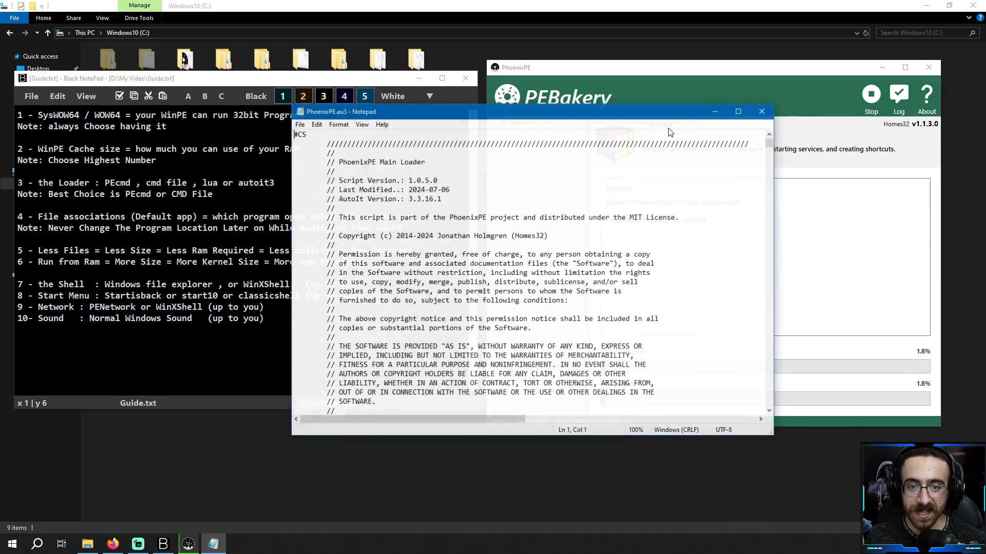
pyautogui.moveTo(557, 115); pyautogui.dragTo(744, 86)
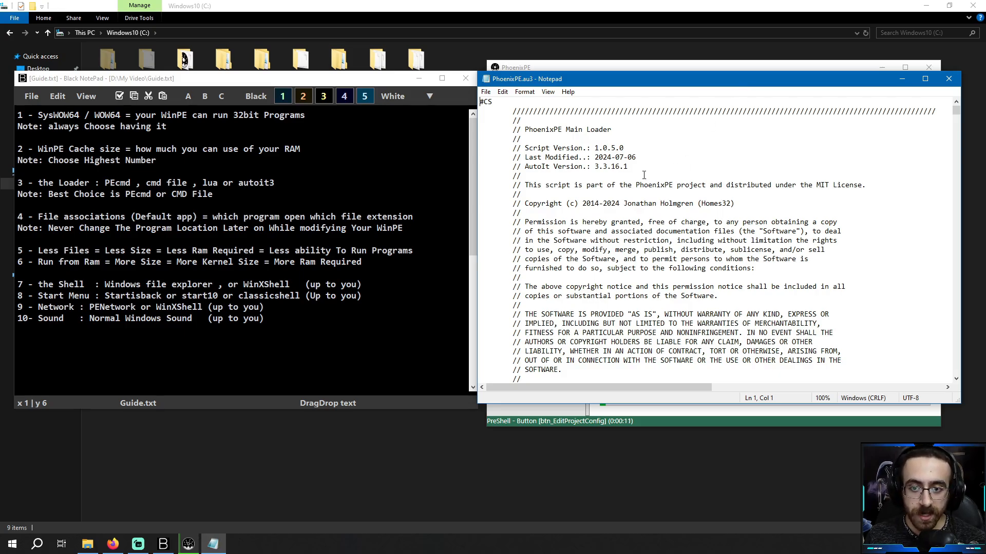
# Step: Compare the loader script with the guide's note on the best loader choice and close the script
pyautogui.click(175, 199)
pyautogui.click(171, 198)
pyautogui.click(594, 191)
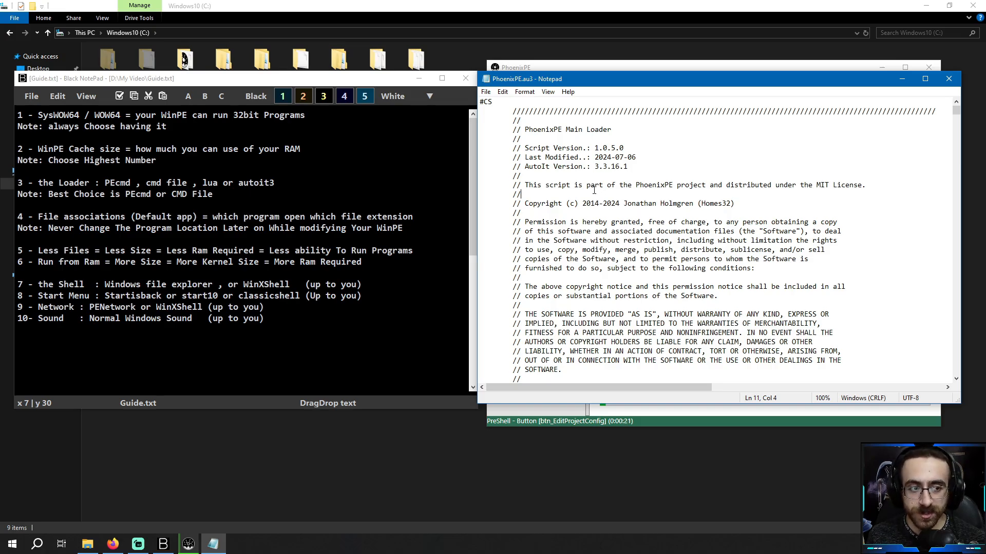
pyautogui.click(142, 200)
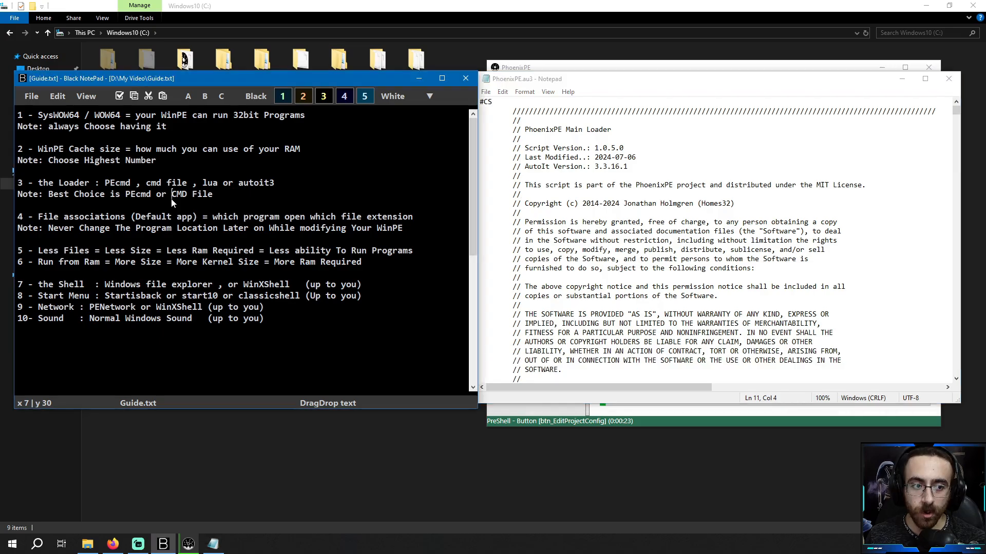
pyautogui.moveTo(618, 82); pyautogui.dragTo(523, 264)
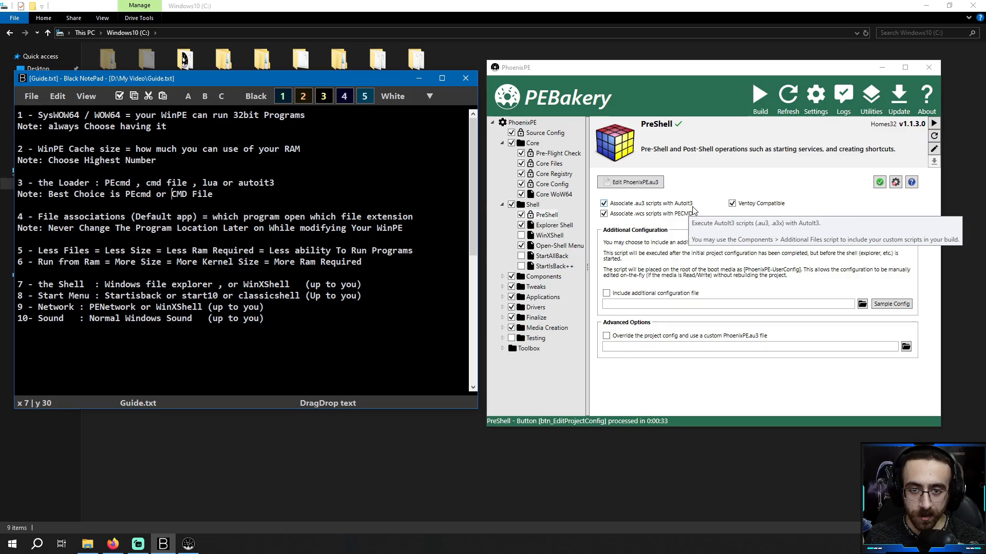
# Step: Reopen PhoenixPE.au3, read through its global settings and startup sequence code, and close it
pyautogui.click(639, 183)
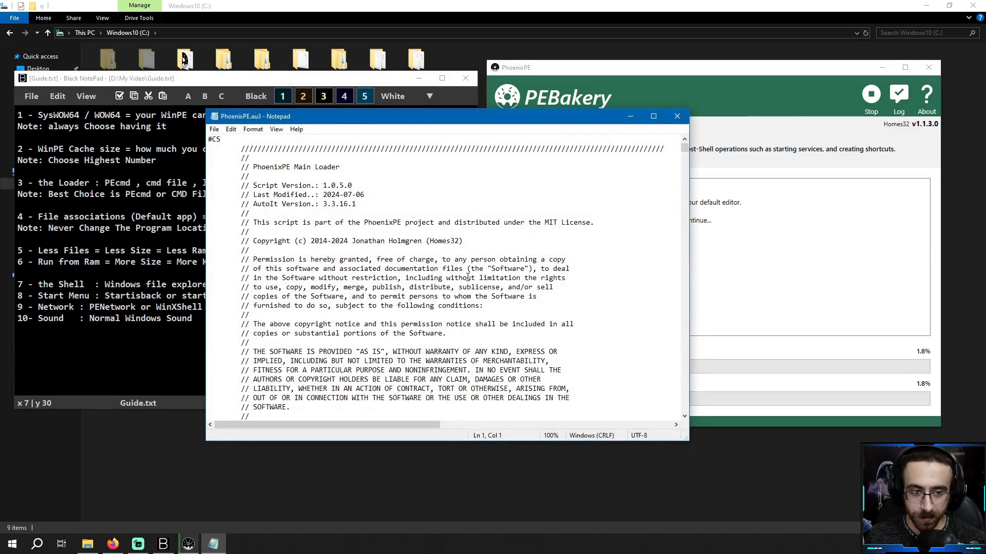
pyautogui.scroll(-20, 468, 276)
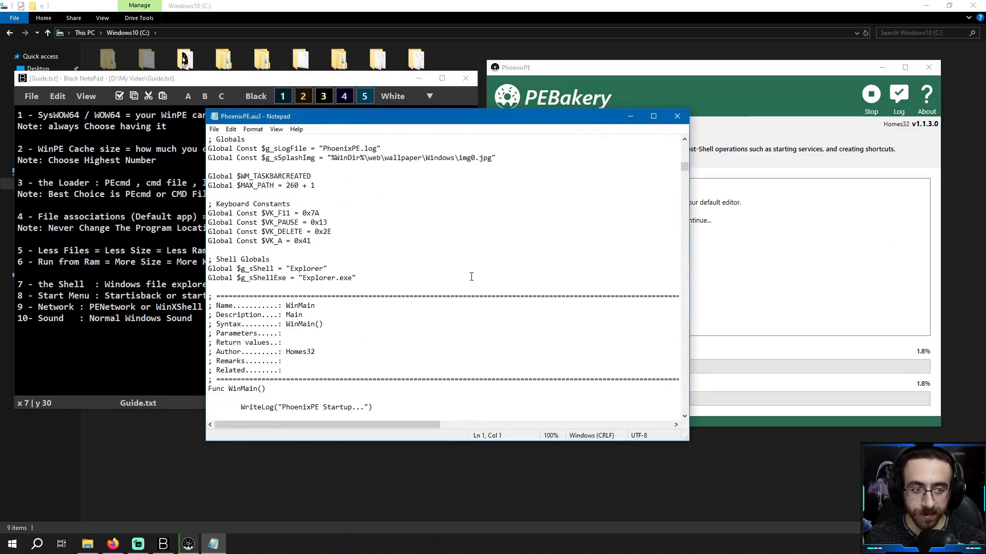
pyautogui.scroll(-10, 471, 277)
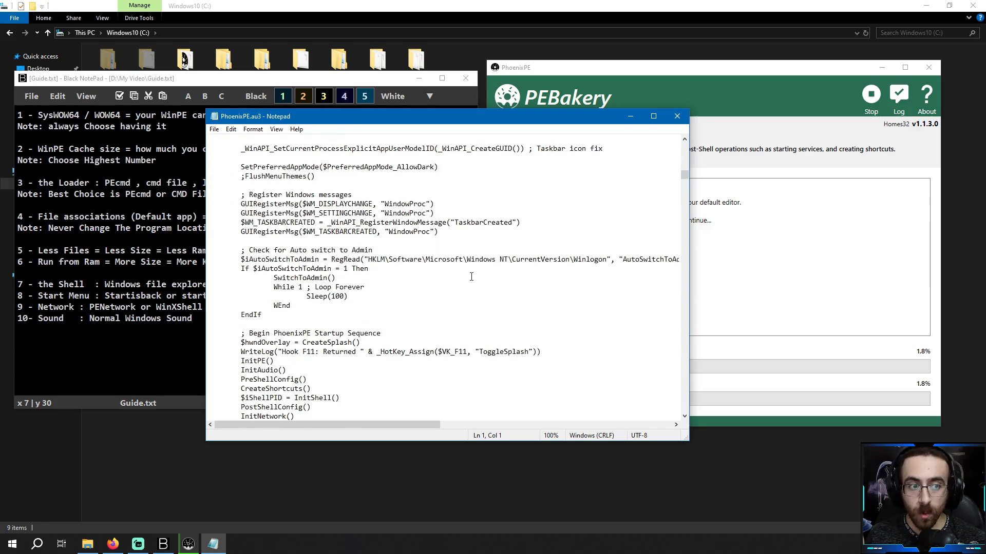
pyautogui.moveTo(343, 115); pyautogui.dragTo(391, 117)
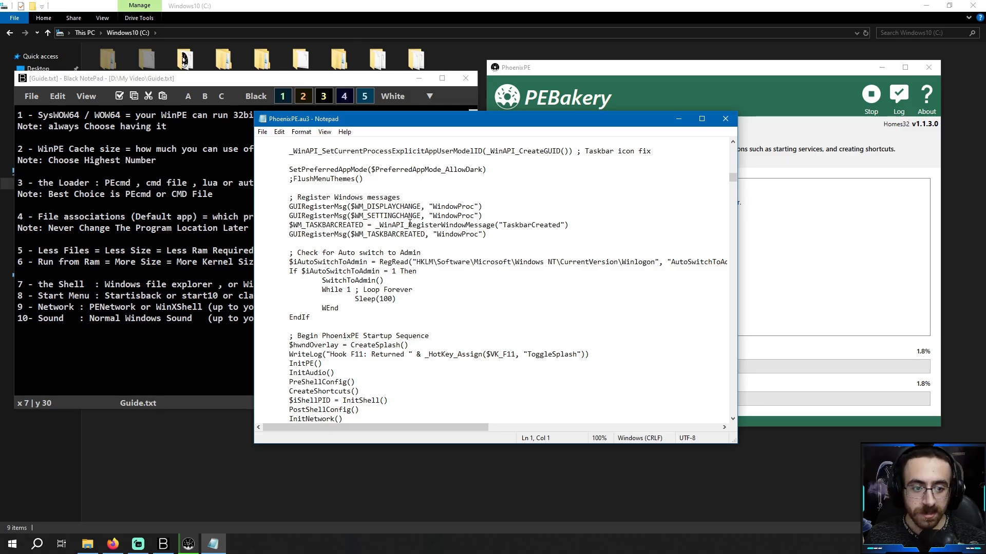
pyautogui.scroll(-6, 411, 222)
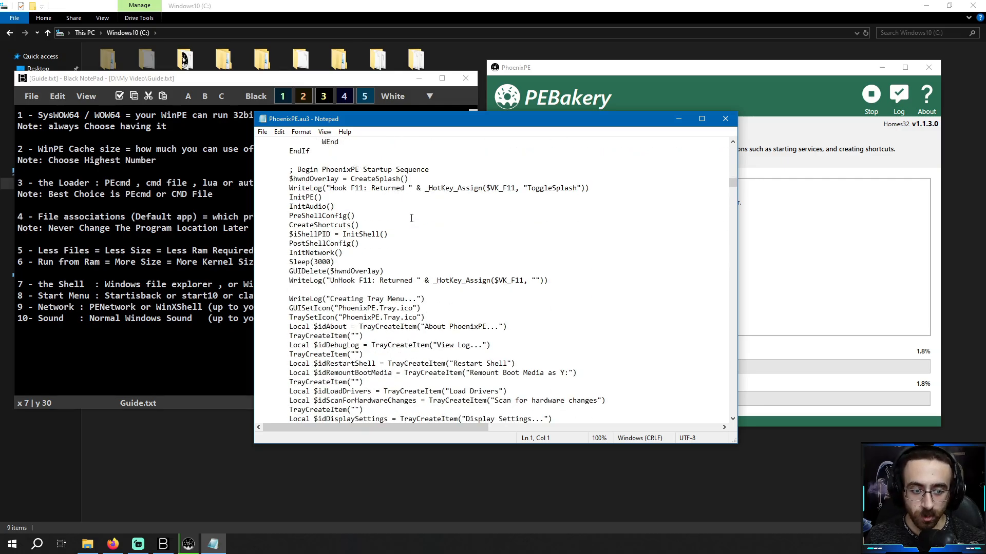
pyautogui.hotkey('alt', 'F4')
# Step: Enter "it doesn't have PEcmd option (only autoit3)" as disadvantage 1 of the PhoenixPE review in Guide.txt
pyautogui.scroll(-5, 275, 227)
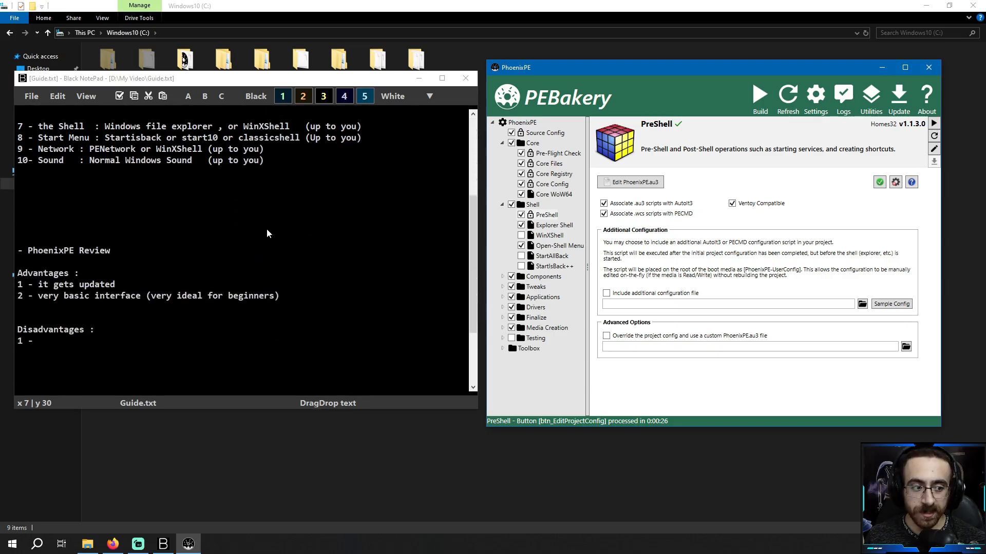
pyautogui.click(57, 332)
pyautogui.write("it doesn't have P")
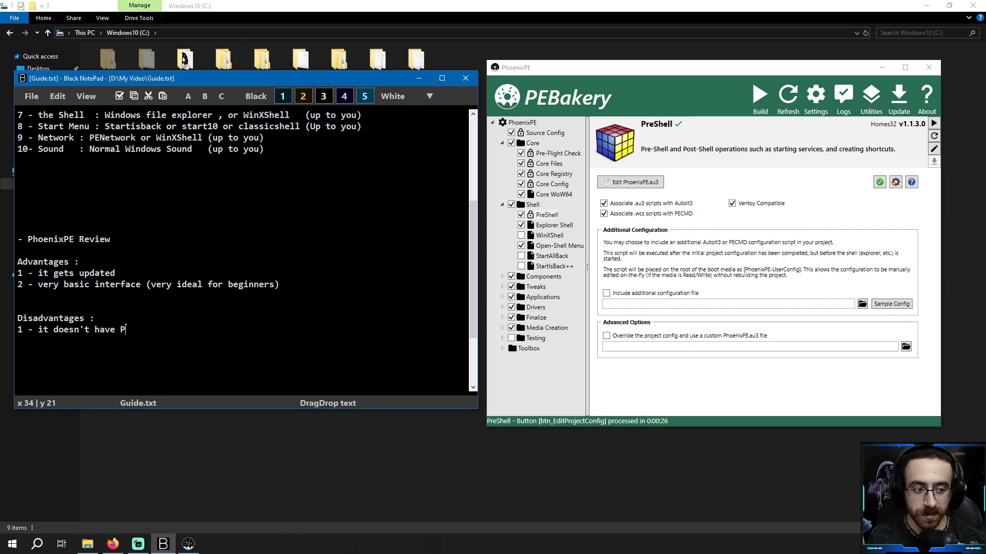
pyautogui.write('Ecmd option (only')
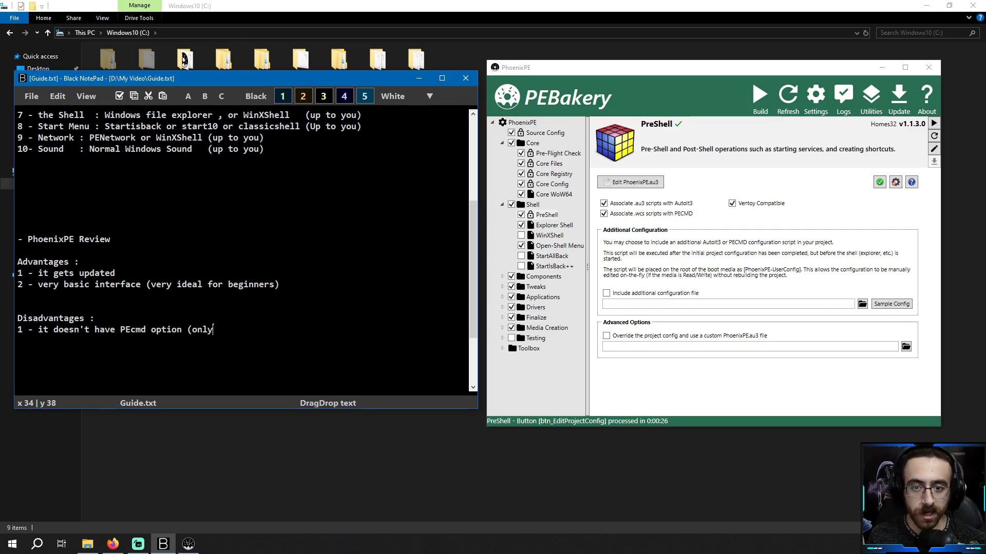
pyautogui.write(' autoit3)')
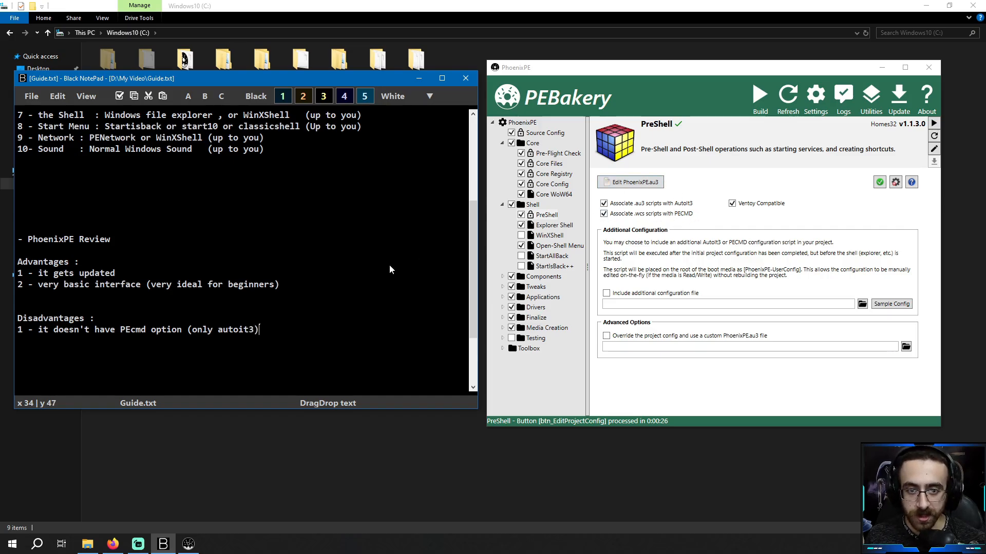
# Step: Hide PreShell's advanced options and examine the Explorer Shell and WinXShell scripts against the guide's shell note
pyautogui.scroll(5, 396, 263)
pyautogui.click(895, 183)
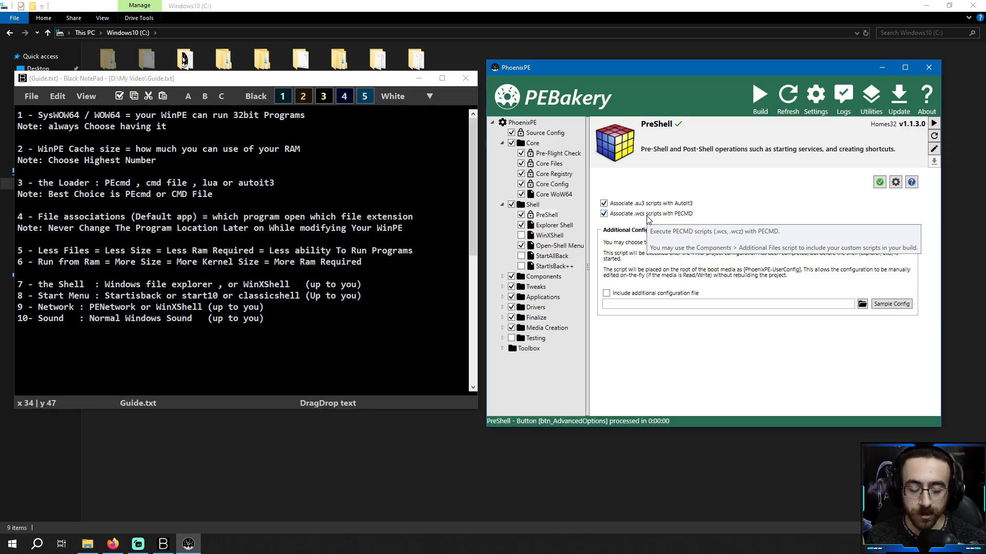
pyautogui.click(549, 226)
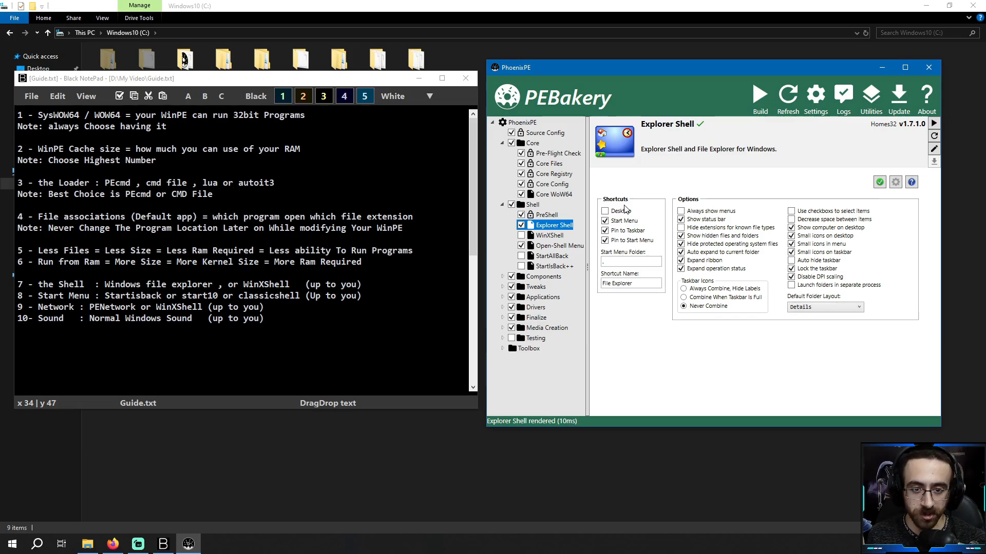
pyautogui.click(118, 285)
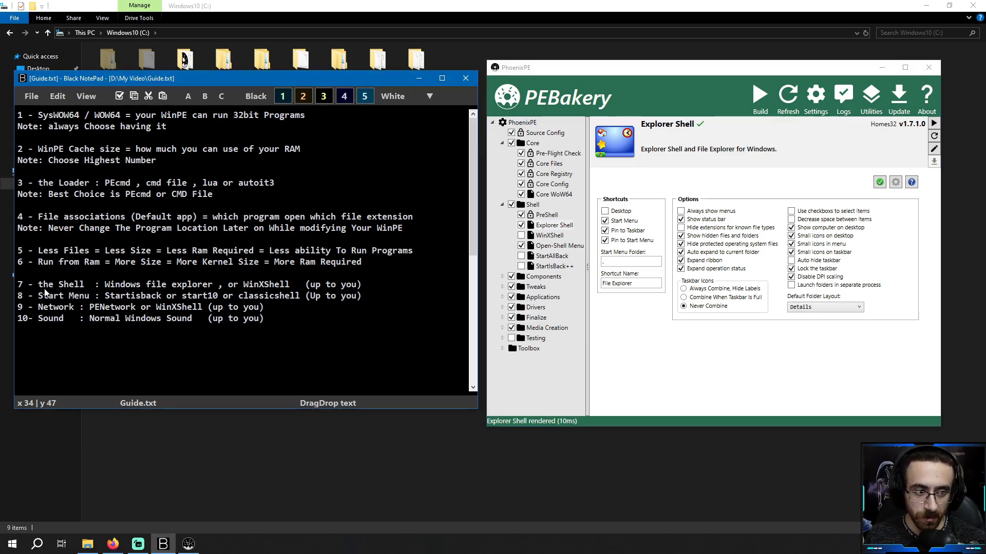
pyautogui.moveTo(104, 286); pyautogui.dragTo(172, 286)
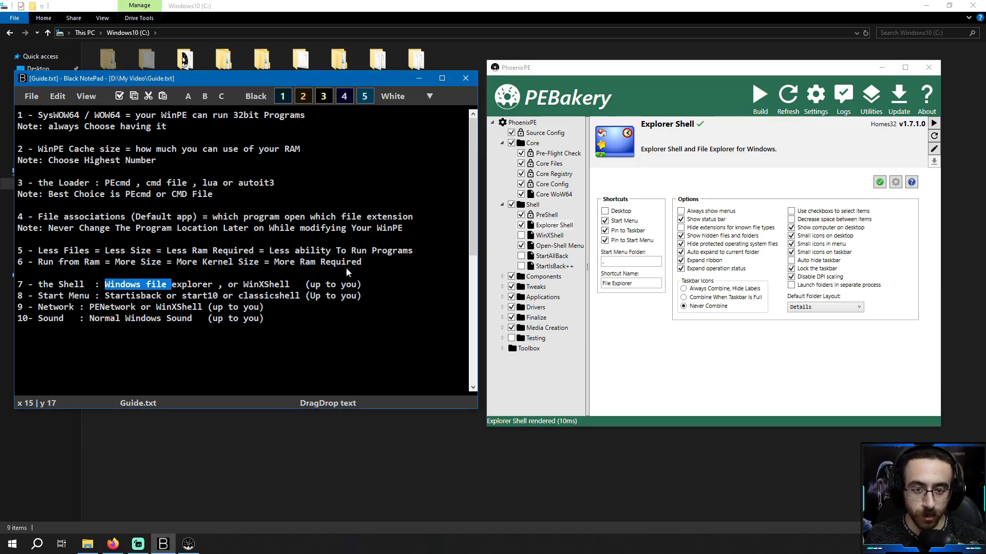
pyautogui.click(559, 235)
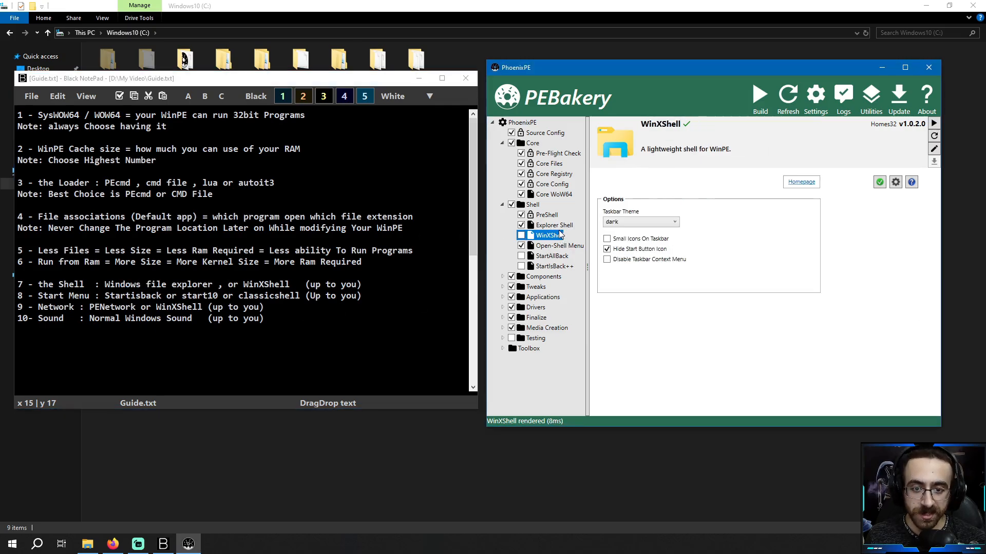
pyautogui.click(560, 227)
pyautogui.click(557, 236)
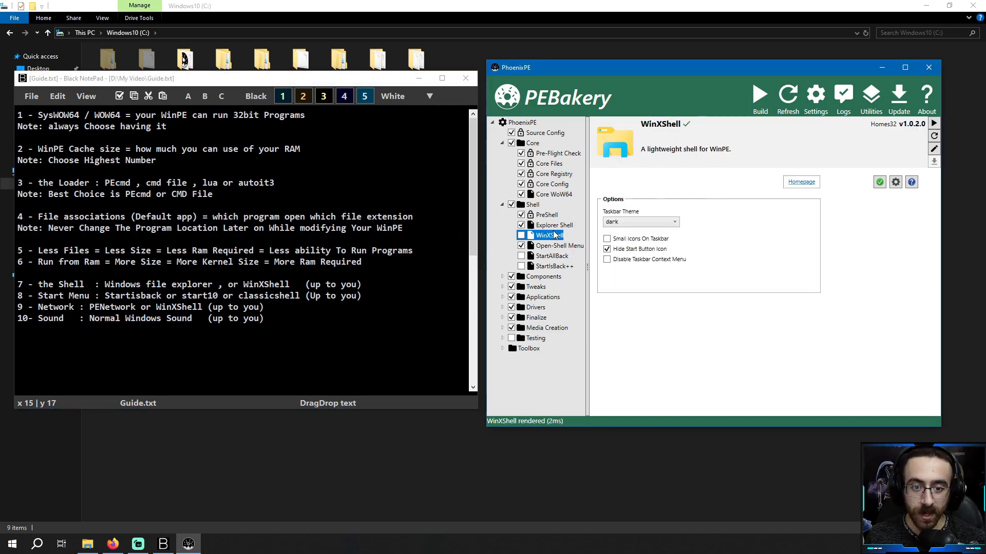
# Step: Try enabling WinXShell in place of Explorer Shell, and switch the selection back to Explorer Shell
pyautogui.click(522, 235)
pyautogui.click(521, 226)
pyautogui.click(550, 235)
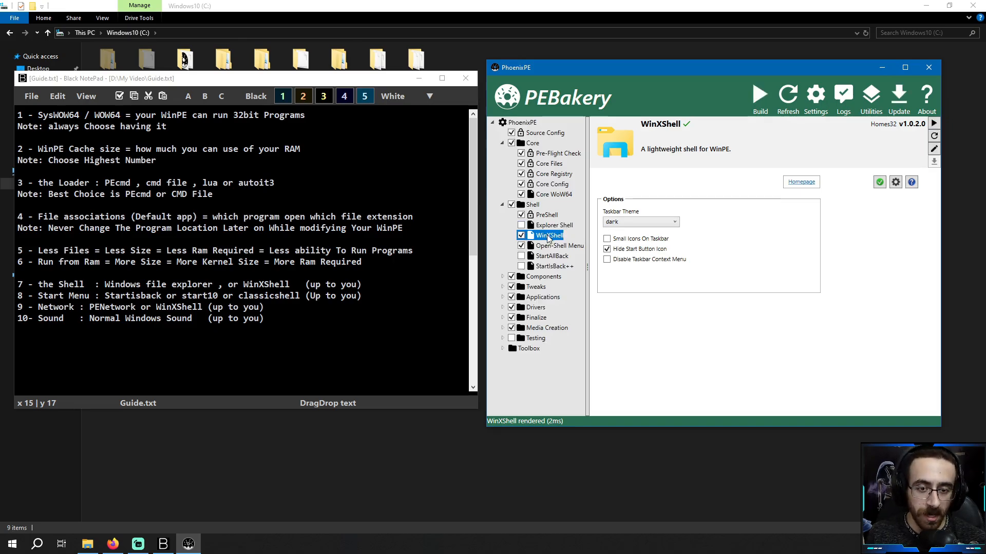
pyautogui.click(521, 235)
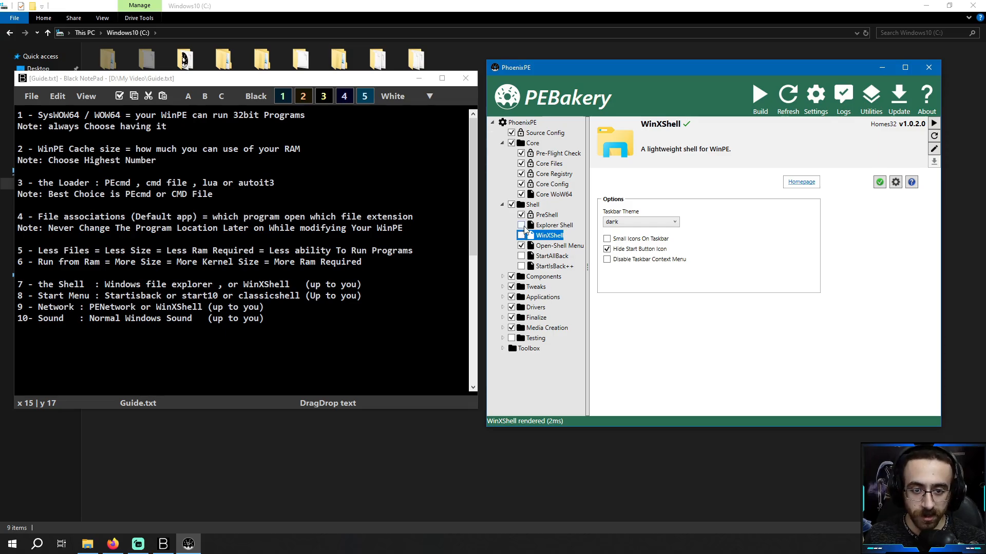
pyautogui.click(522, 226)
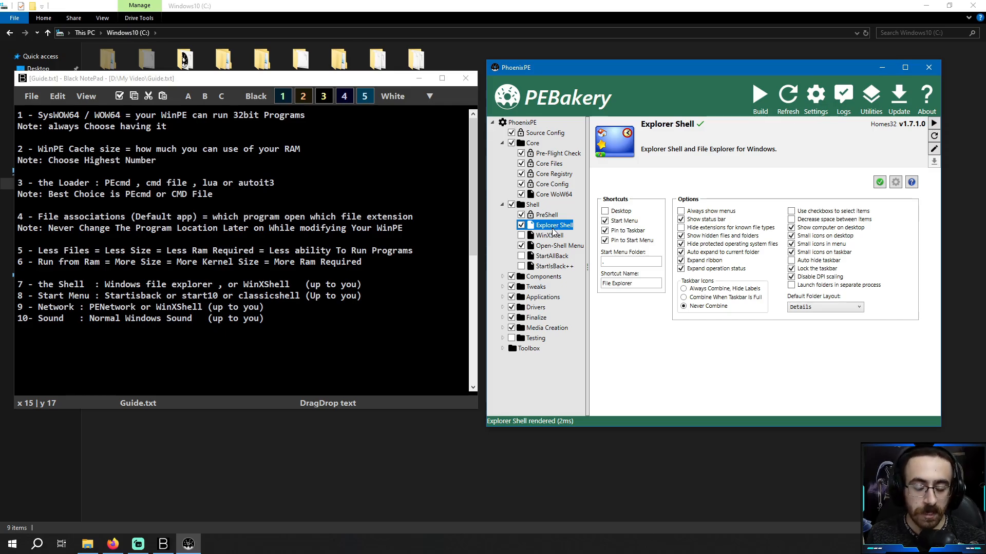
# Step: Examine the Open-Shell Menu and StartIsBack++ scripts against the guide's shell and start menu notes
pyautogui.moveTo(305, 283); pyautogui.dragTo(367, 284)
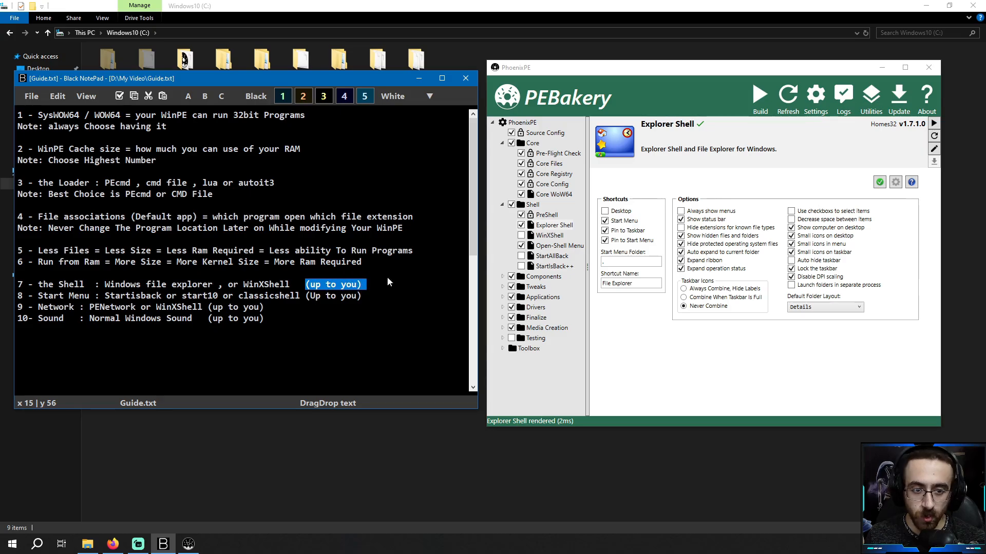
pyautogui.click(565, 245)
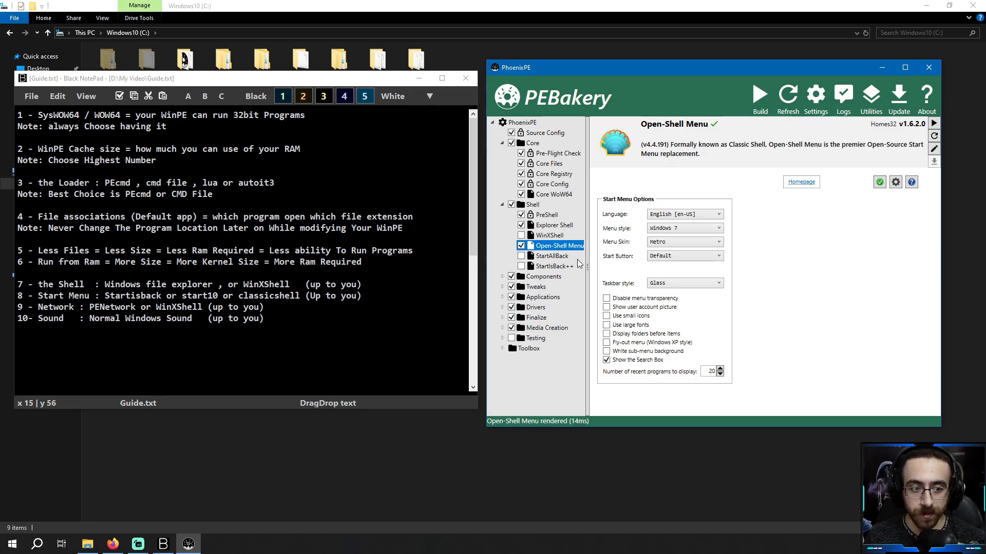
pyautogui.click(554, 249)
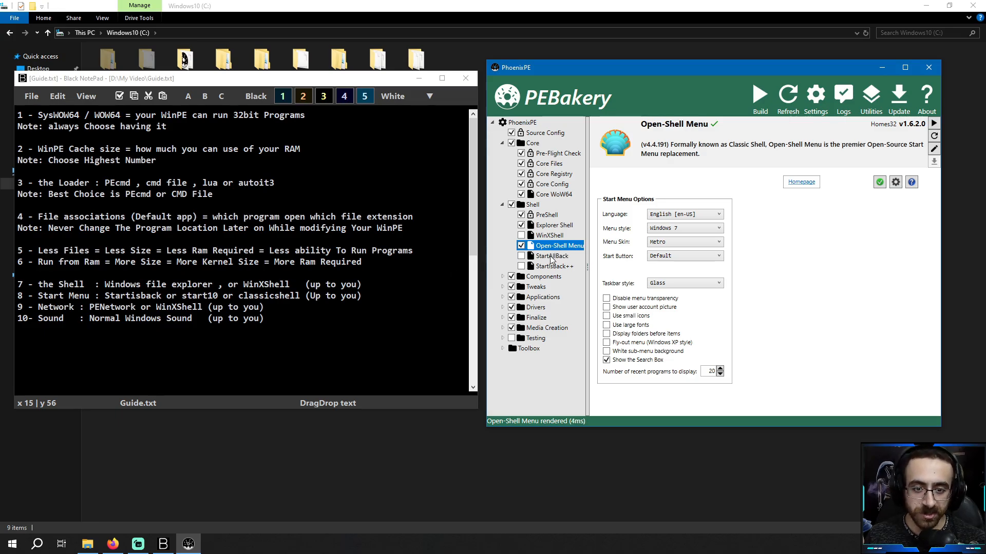
pyautogui.click(553, 267)
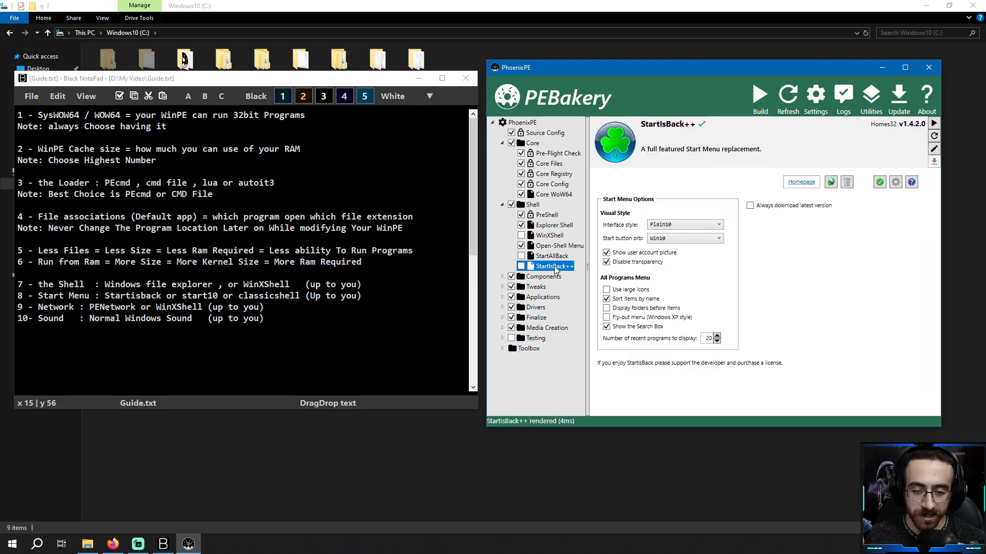
pyautogui.moveTo(305, 285); pyautogui.dragTo(367, 295)
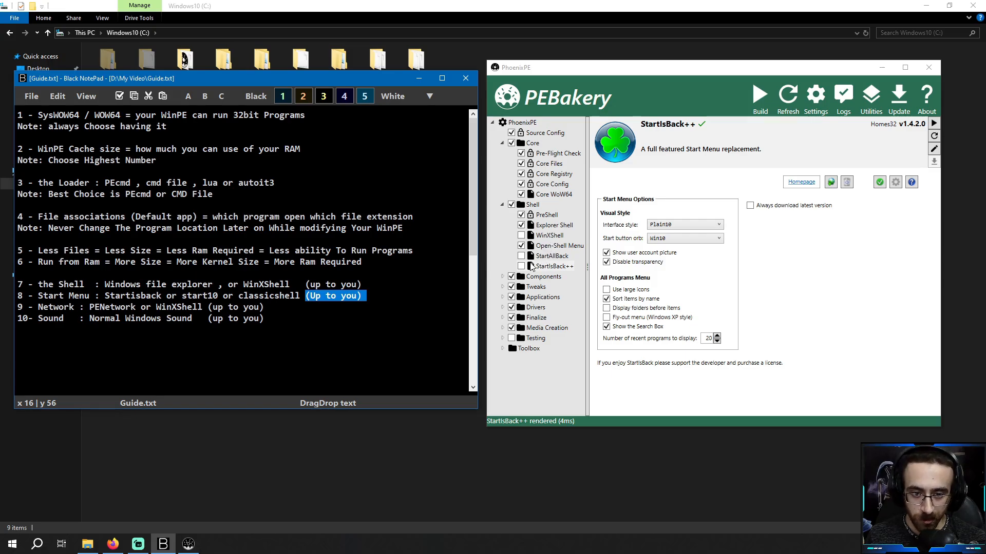
# Step: Try StartAllBack as the start menu script, and enable StartIsBack++ in place of Open-Shell Menu
pyautogui.click(521, 246)
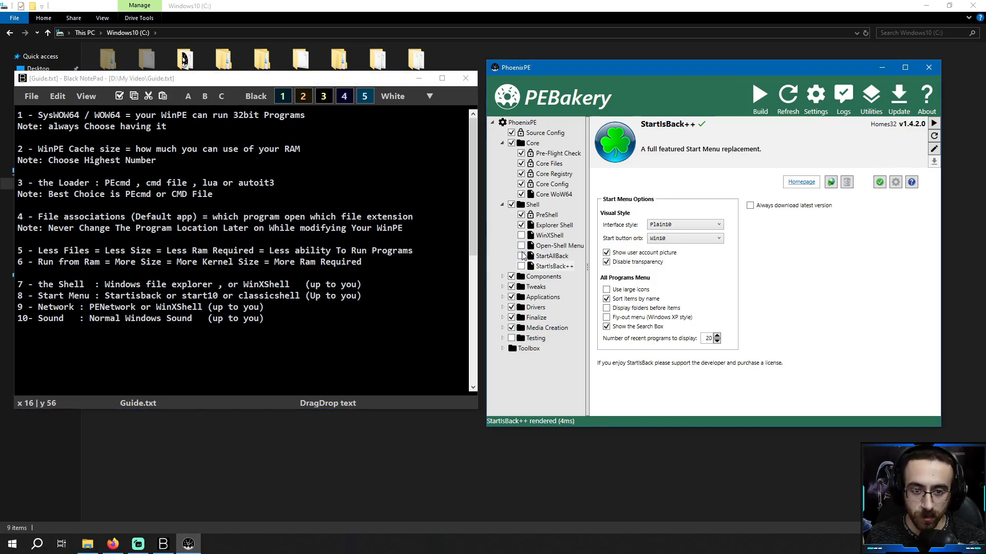
pyautogui.click(521, 256)
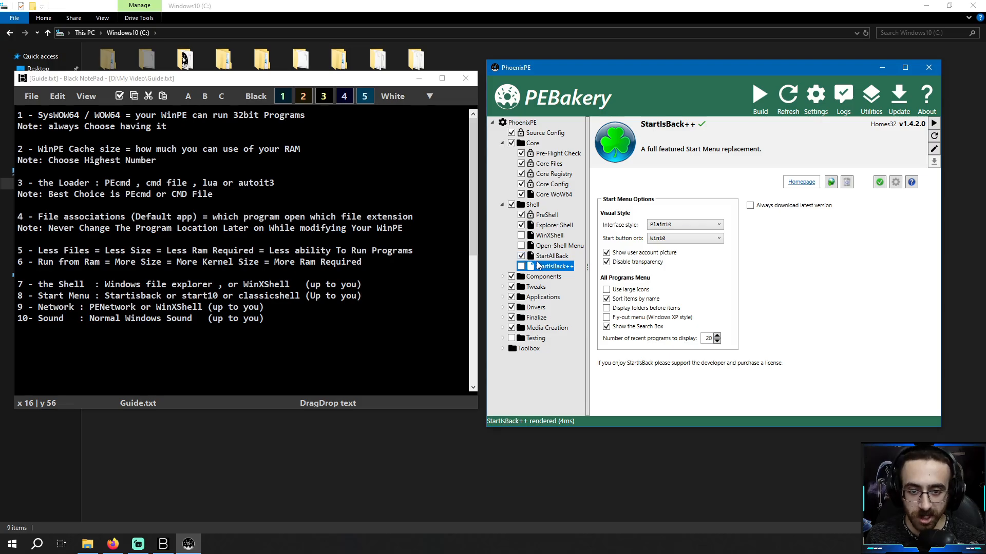
pyautogui.click(522, 256)
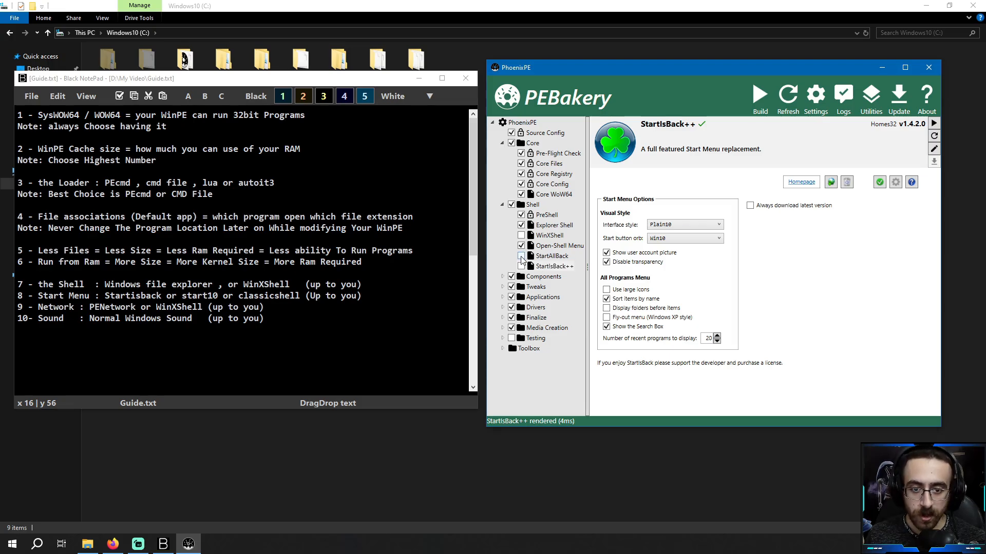
pyautogui.click(522, 266)
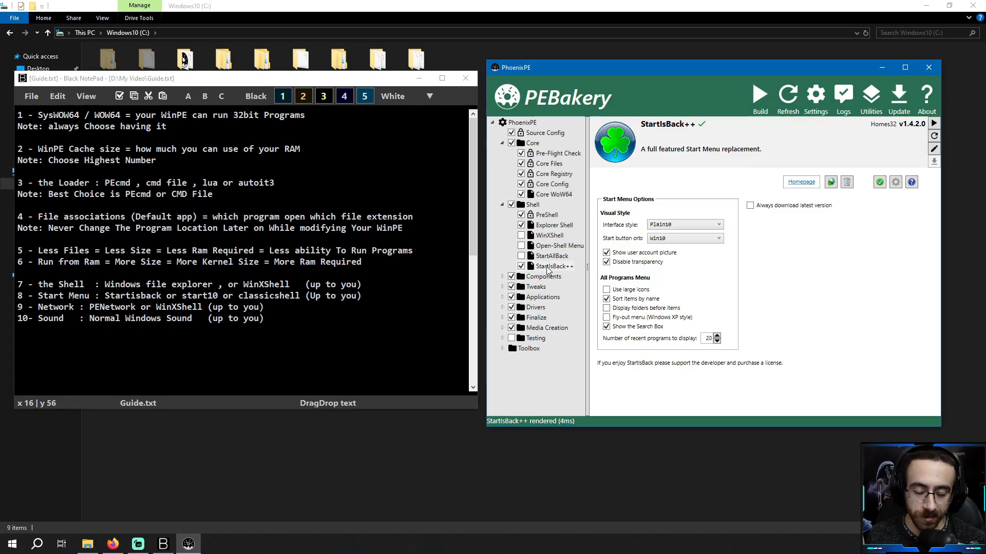
# Step: Expand Components and examine the Networking and Audio scripts against the guide's network and sound notes
pyautogui.click(503, 277)
pyautogui.scroll(-1, 563, 263)
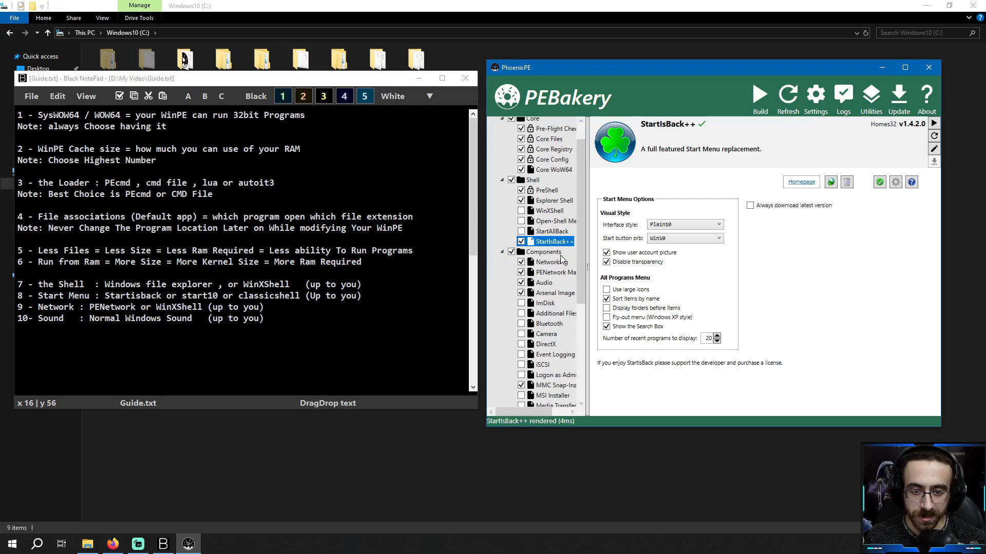
pyautogui.click(559, 251)
pyautogui.click(552, 263)
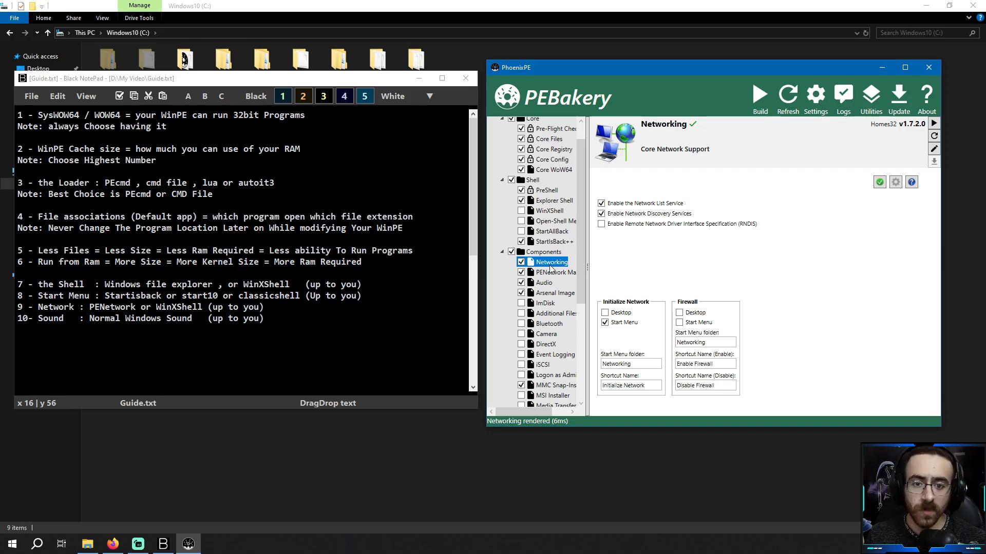
pyautogui.click(554, 283)
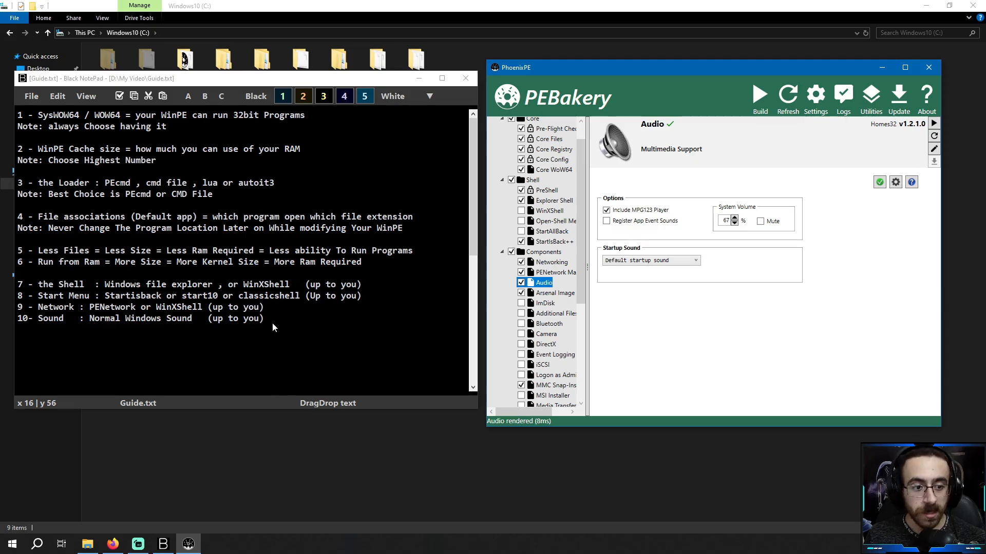
pyautogui.click(239, 310)
pyautogui.moveTo(216, 309); pyautogui.dragTo(262, 311)
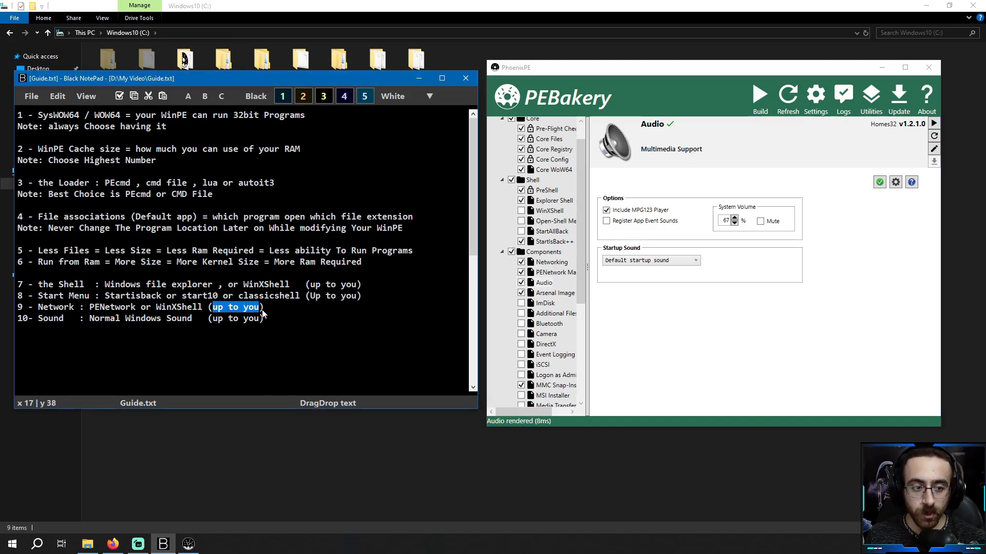
pyautogui.click(551, 273)
pyautogui.click(544, 263)
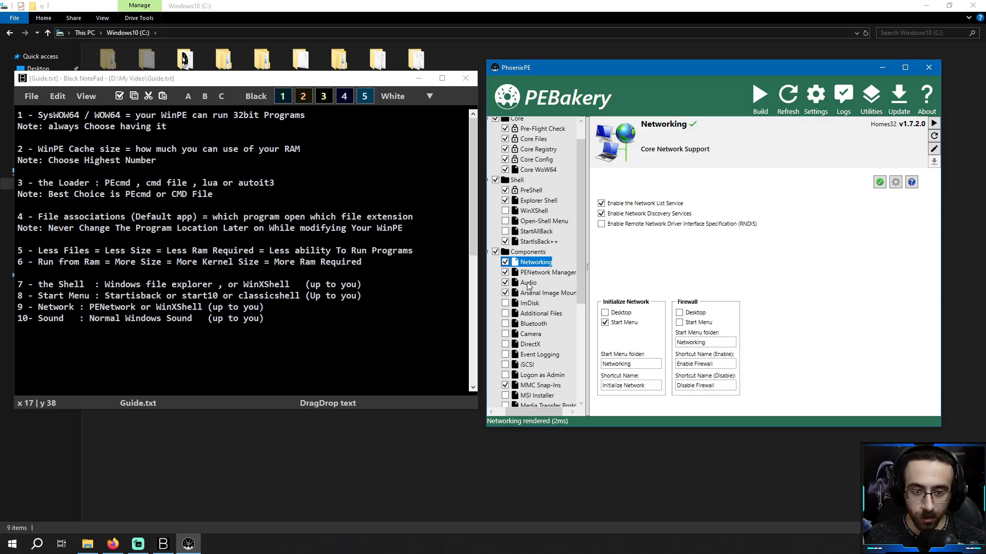
# Step: Try disabling the Audio and Networking components, and enable both again
pyautogui.click(526, 283)
pyautogui.click(505, 282)
pyautogui.click(506, 263)
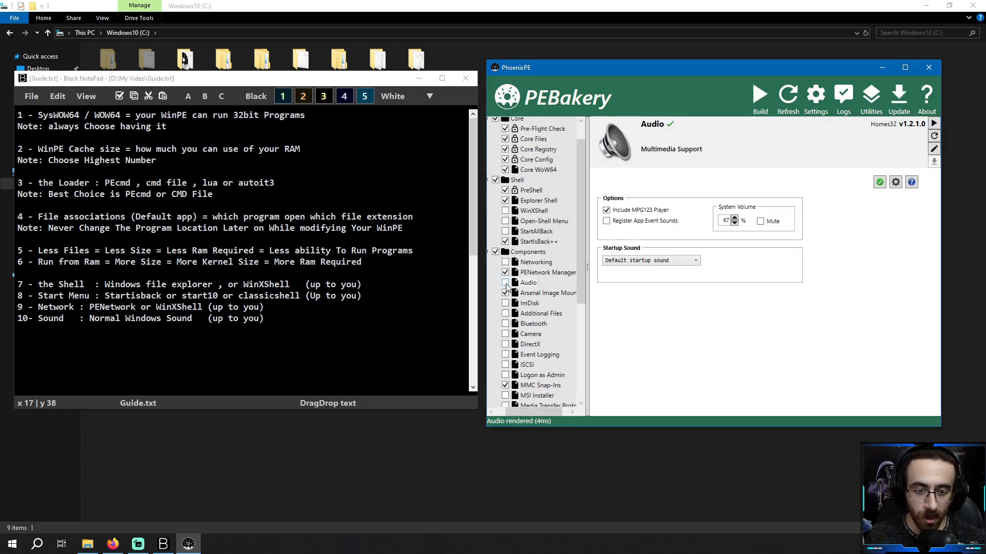
pyautogui.click(505, 282)
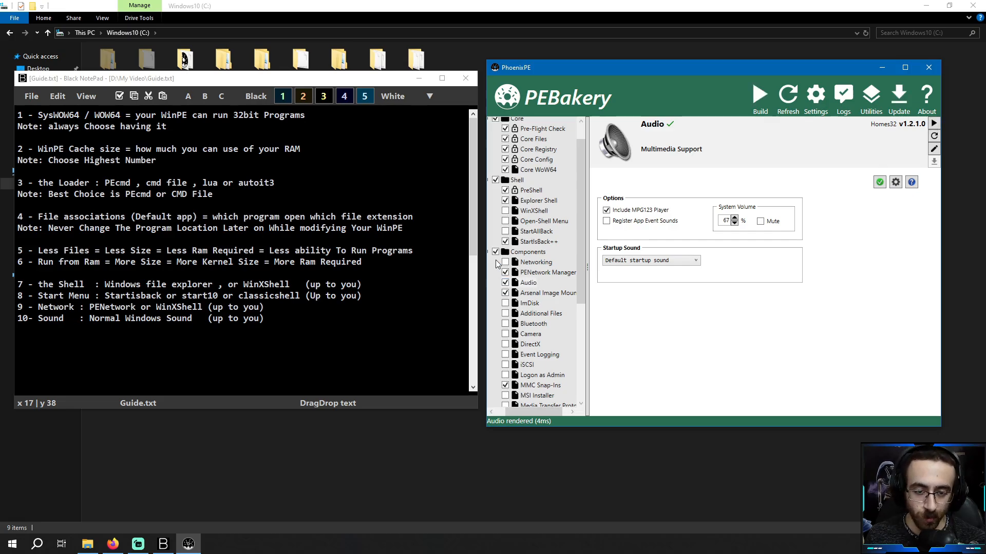
pyautogui.click(505, 262)
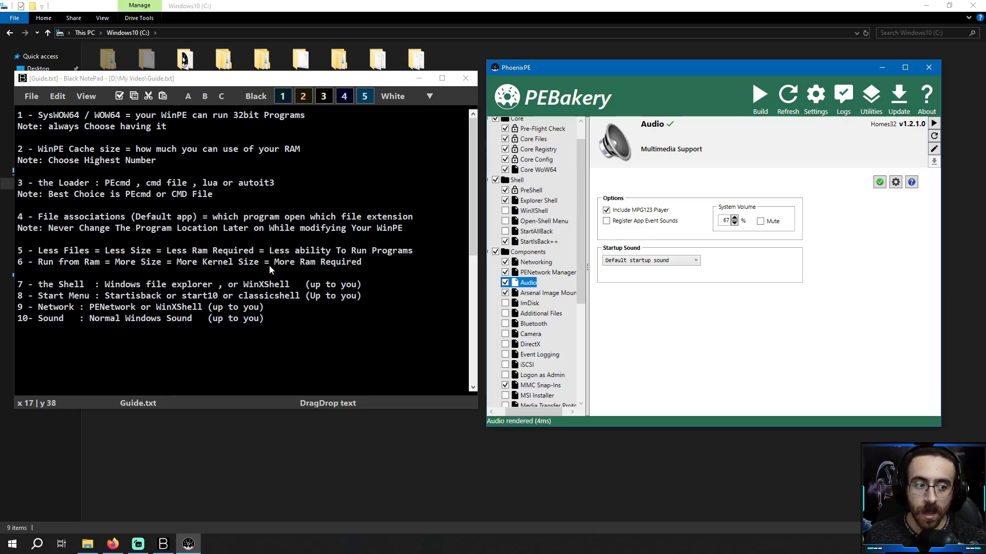
# Step: Read through the guide's notes 5 and 6 on file count, running from RAM and required RAM
pyautogui.click(163, 269)
pyautogui.click(74, 251)
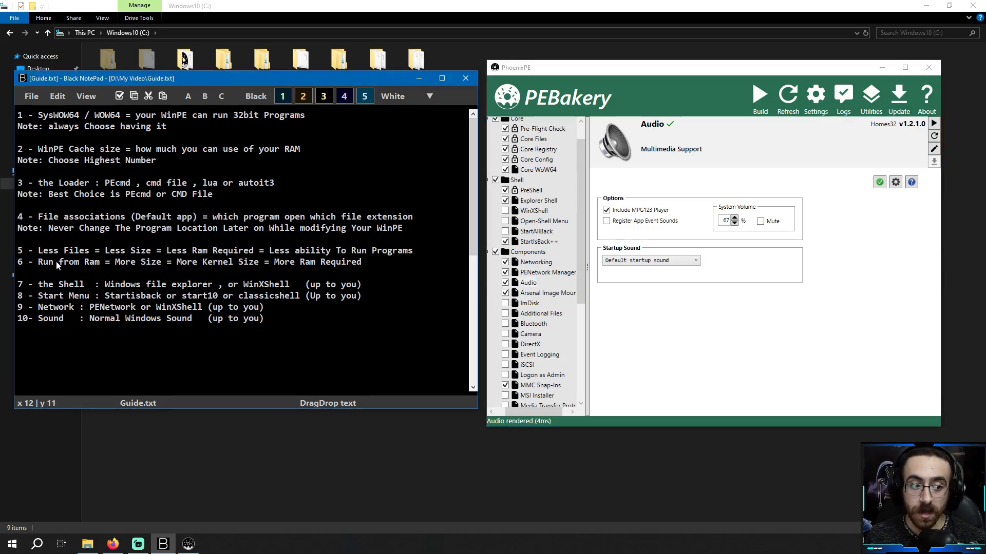
pyautogui.moveTo(122, 269); pyautogui.dragTo(163, 268)
pyautogui.click(188, 267)
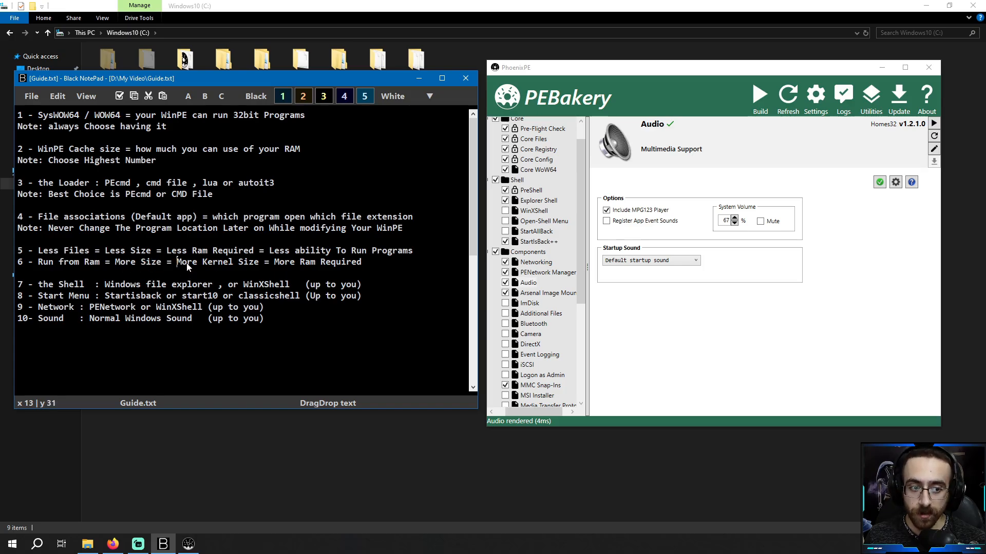
pyautogui.moveTo(280, 268); pyautogui.dragTo(362, 264)
# Step: Examine the Audio, PENetwork Manager, Bluetooth, Camera, DirectX, Event Logging and Remote Desktop Services component scripts
pyautogui.click(537, 283)
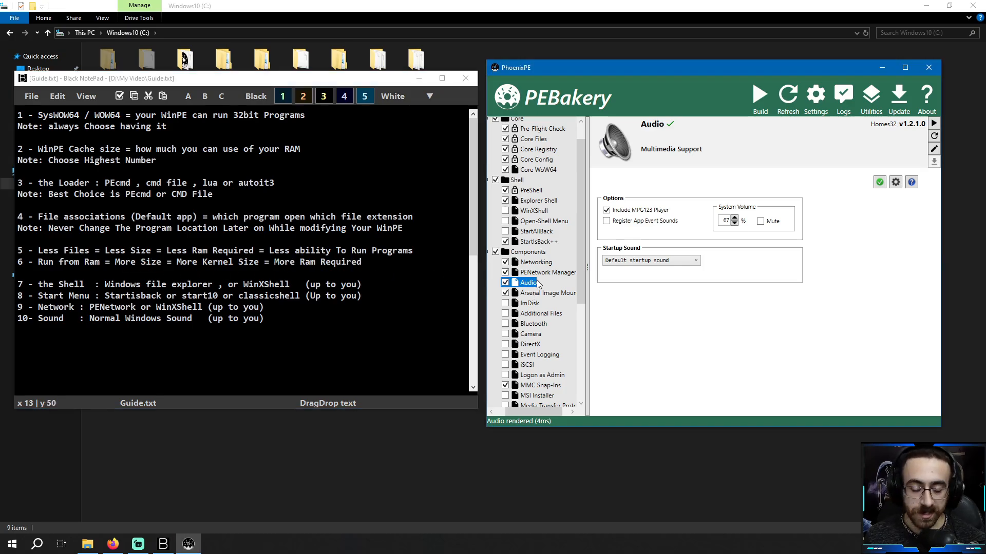
pyautogui.click(541, 272)
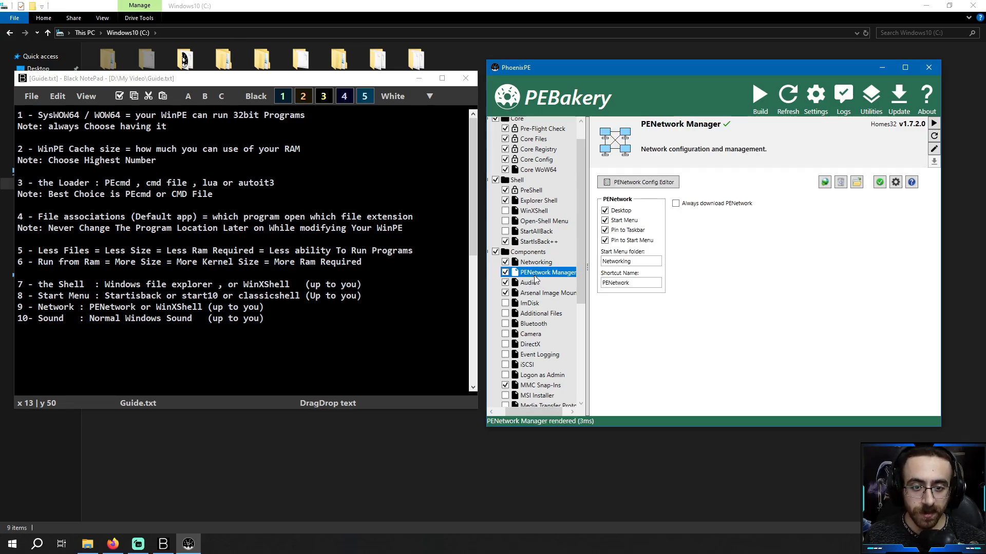
pyautogui.scroll(-3, 539, 270)
pyautogui.click(532, 250)
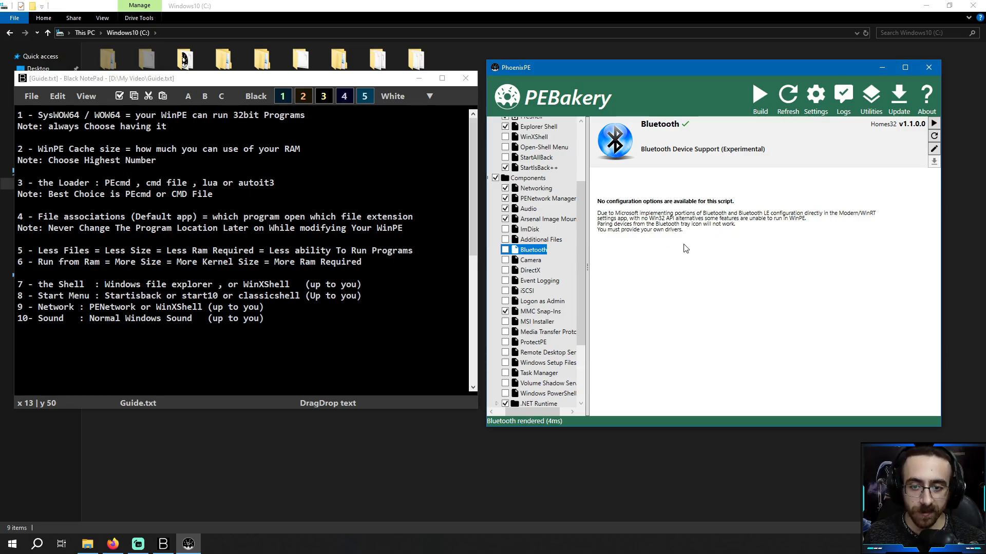
pyautogui.click(531, 260)
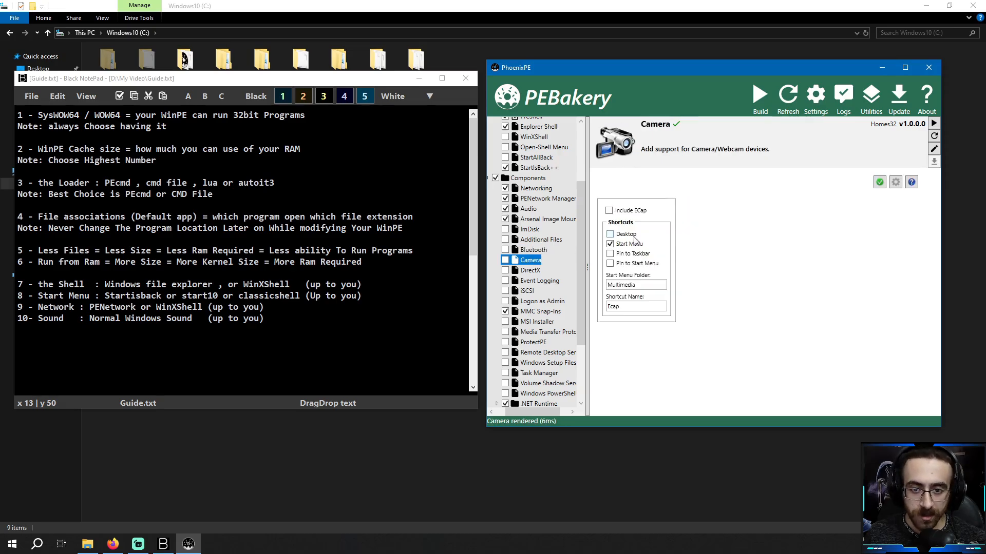
pyautogui.scroll(-1, 543, 287)
pyautogui.click(531, 246)
pyautogui.click(539, 256)
pyautogui.scroll(-3, 540, 257)
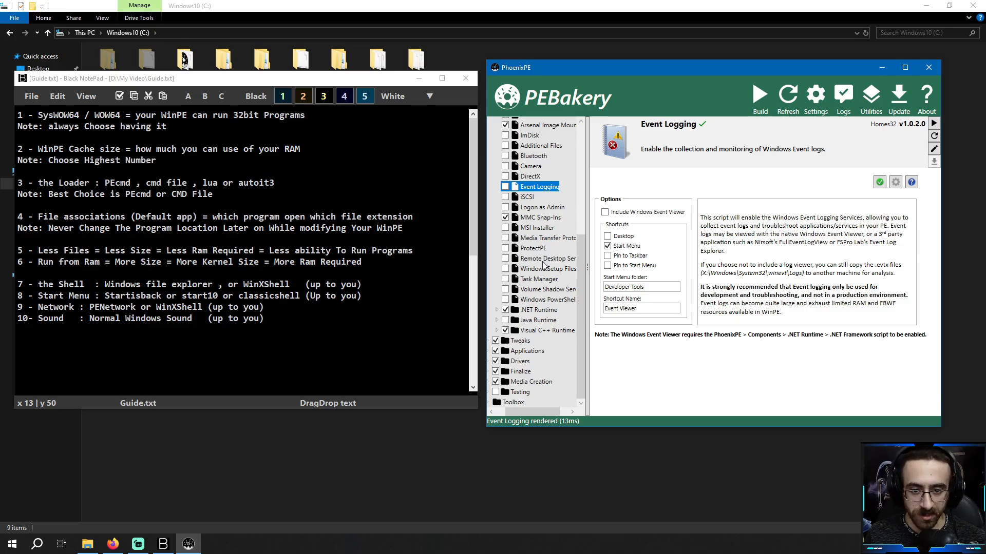
pyautogui.click(542, 259)
pyautogui.moveTo(569, 411); pyautogui.dragTo(541, 411)
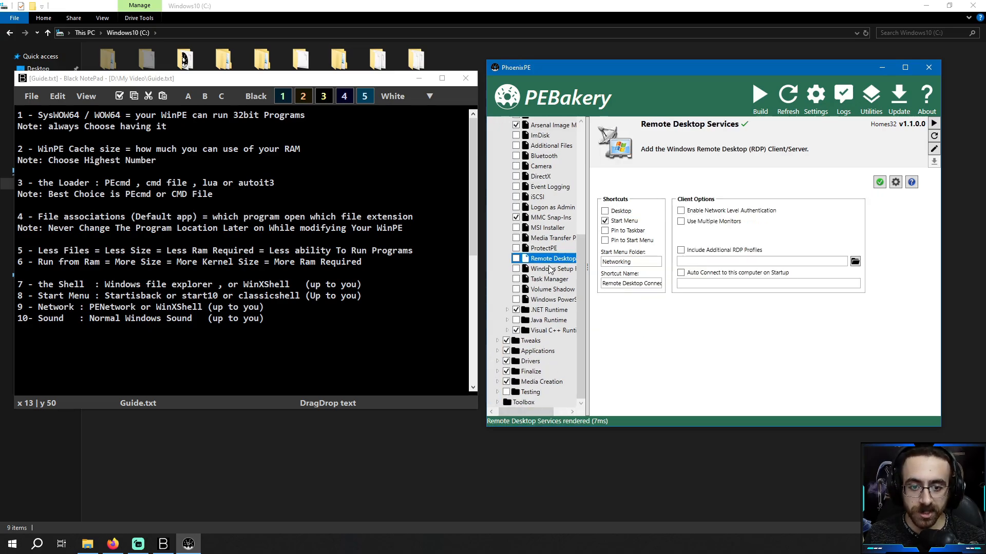
pyautogui.click(516, 259)
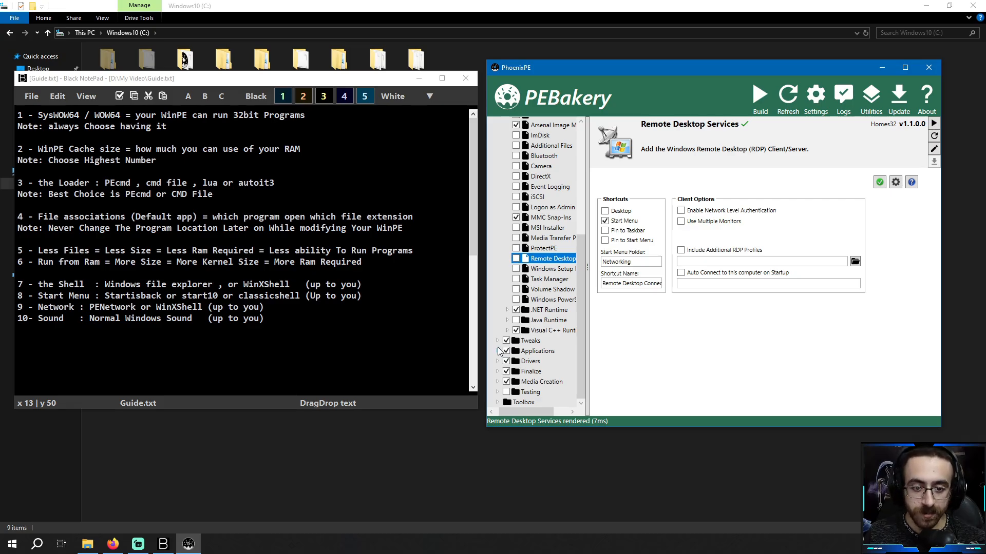
# Step: Expand Tweaks, check the Command Prompt script's options, and enable the Desktop Layout script
pyautogui.click(497, 341)
pyautogui.click(539, 253)
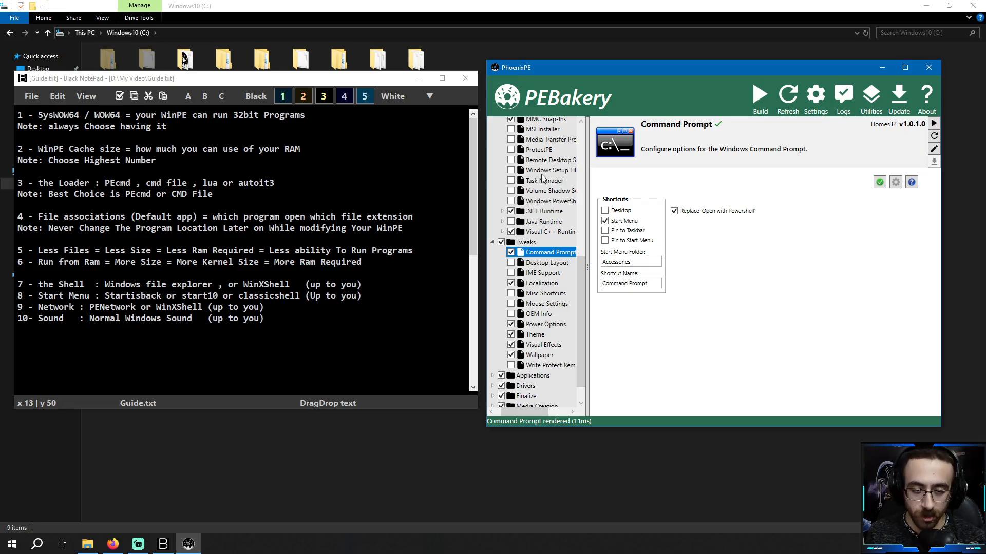
pyautogui.scroll(-1, 543, 177)
pyautogui.click(551, 239)
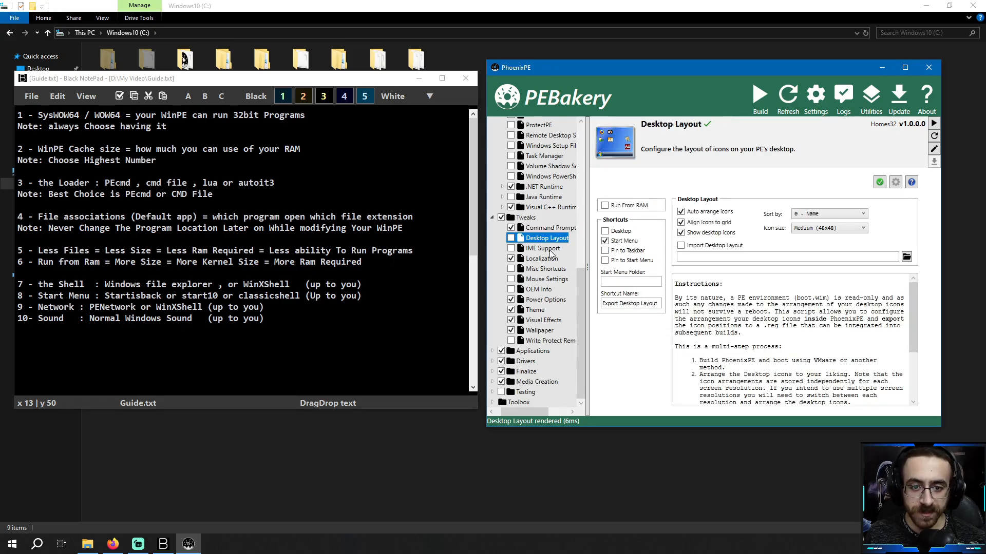
pyautogui.click(511, 239)
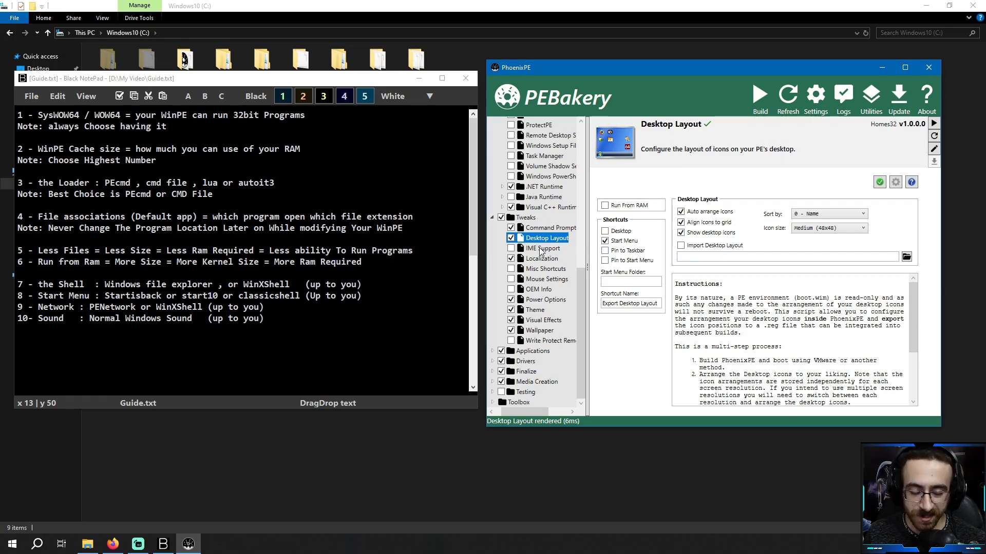
# Step: Expand Applications with its Accessibility and Backup & Imaging categories, and widen the window and script tree to show full script names
pyautogui.doubleClick(531, 351)
pyautogui.scroll(-3, 532, 278)
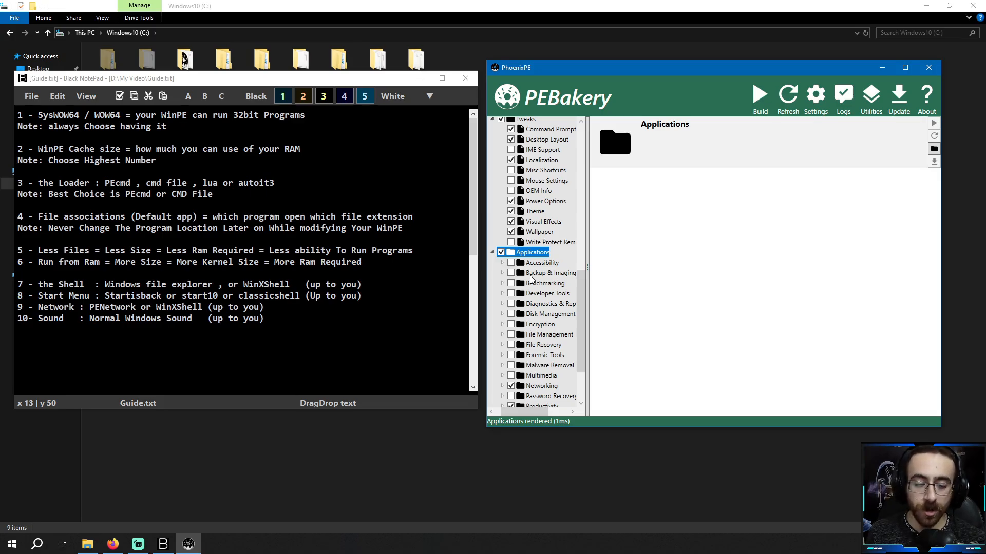
pyautogui.click(502, 262)
pyautogui.scroll(-1, 508, 267)
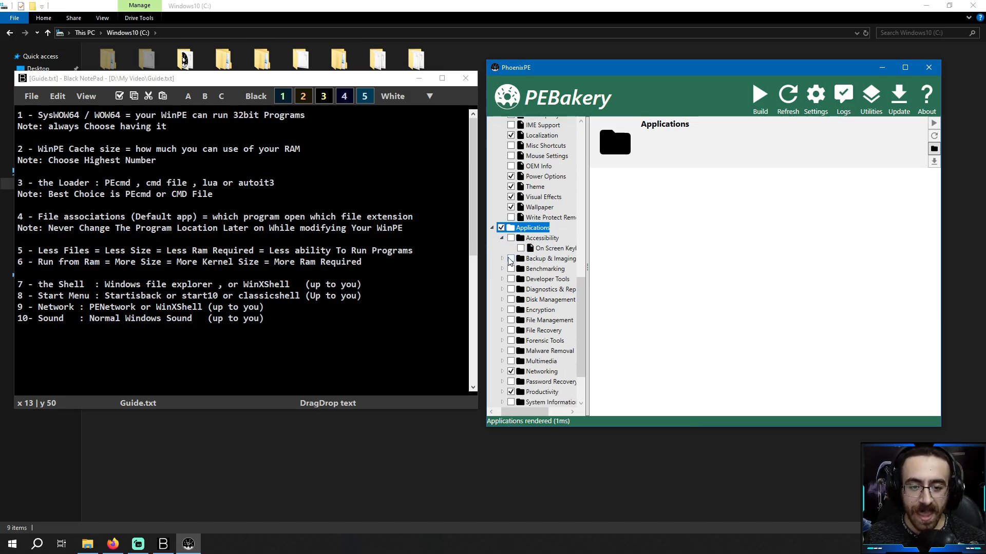
pyautogui.click(502, 259)
pyautogui.scroll(-1, 502, 259)
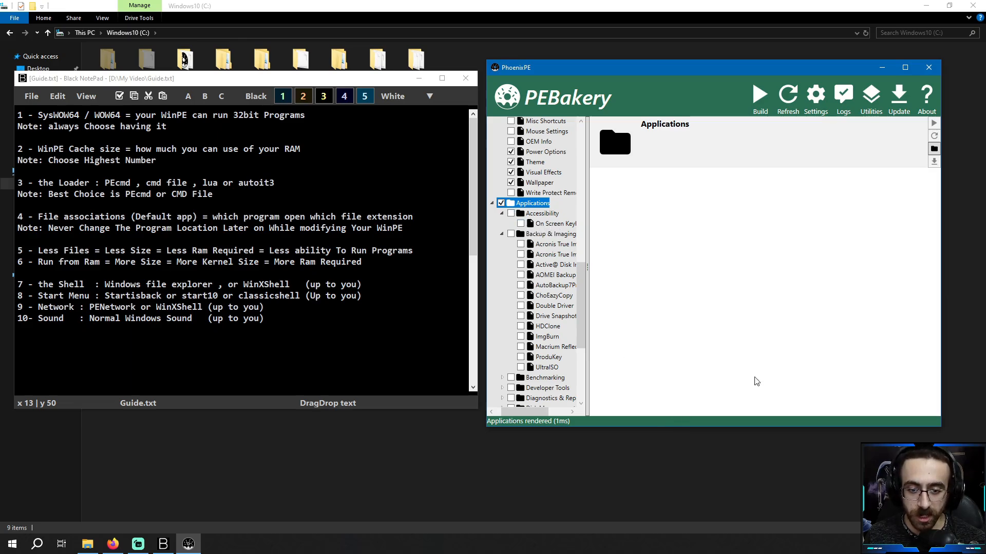
pyautogui.moveTo(941, 289); pyautogui.dragTo(983, 289)
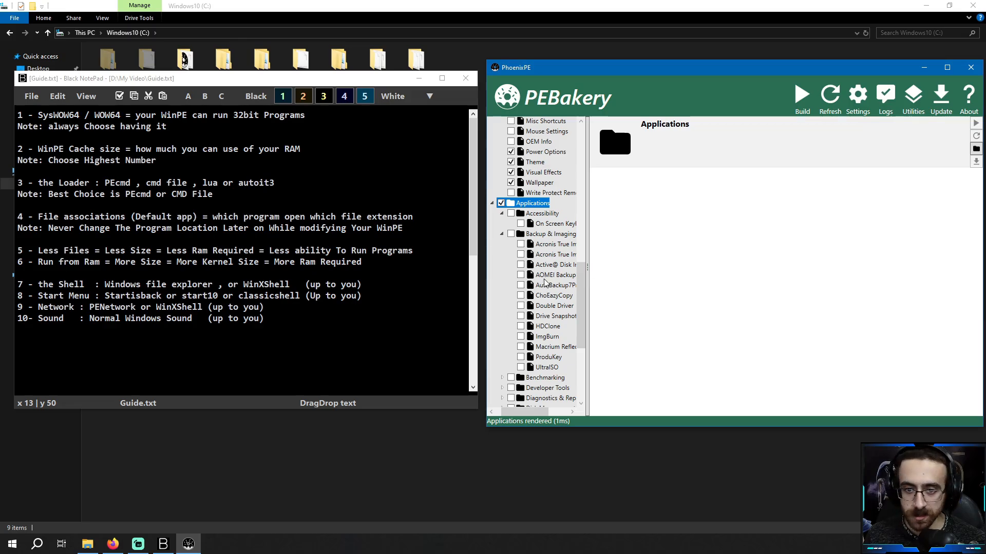
pyautogui.moveTo(587, 280); pyautogui.dragTo(622, 277)
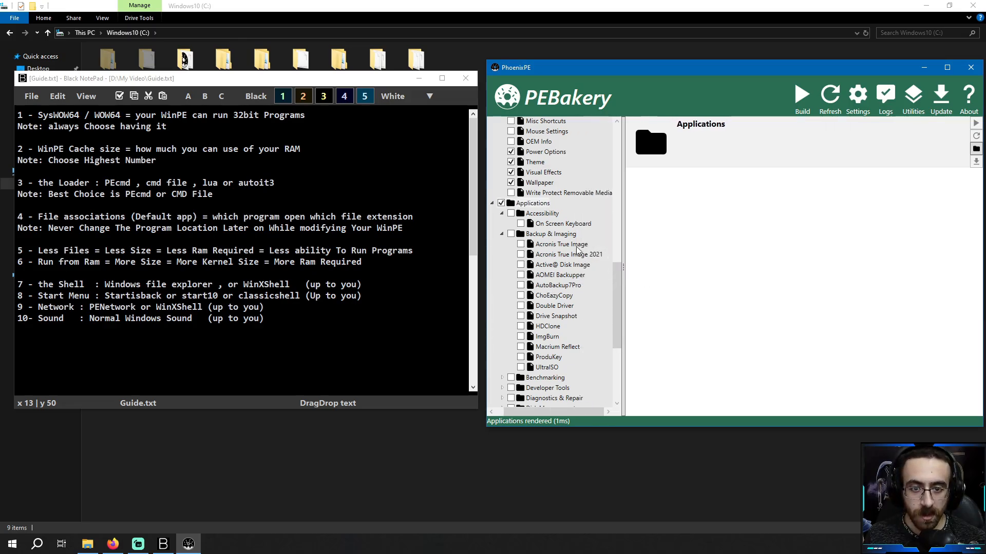
# Step: Open the On Screen Keyboard script under Accessibility and enable it
pyautogui.click(563, 225)
pyautogui.click(521, 224)
pyautogui.scroll(-1, 539, 220)
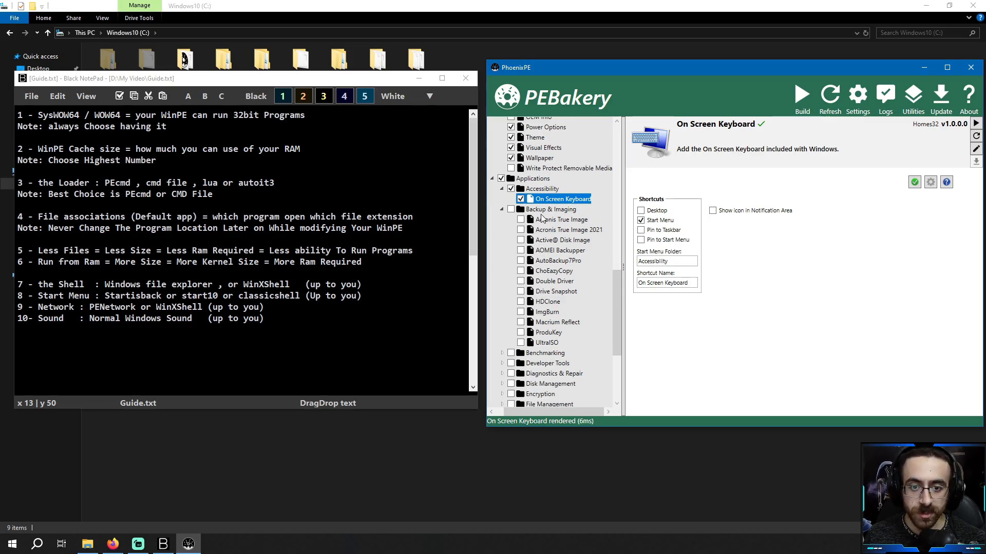
# Step: Enable AOMEI Backupper under Backup & Imaging, and compare its Run From RAM option with note 6 in Guide.txt
pyautogui.scroll(-1, 548, 217)
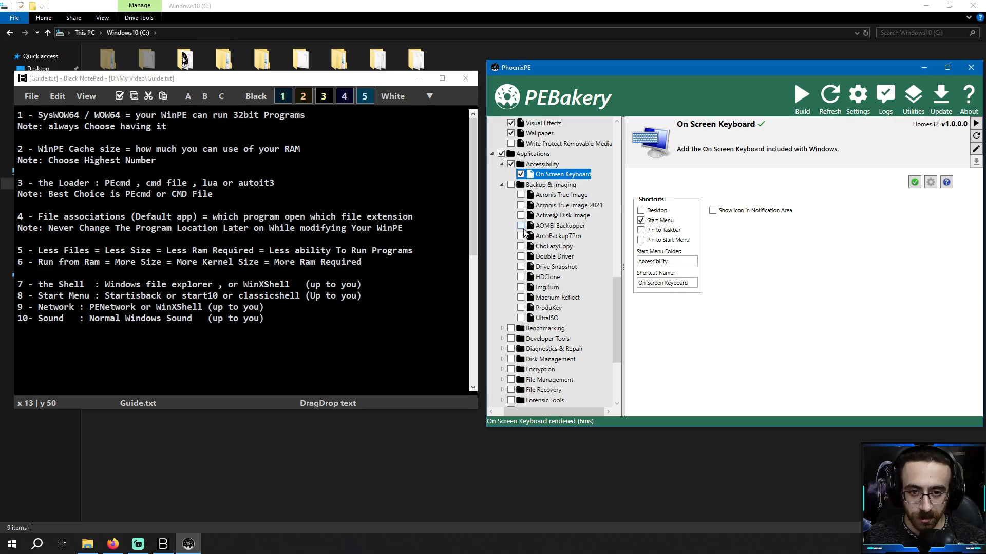
pyautogui.click(520, 225)
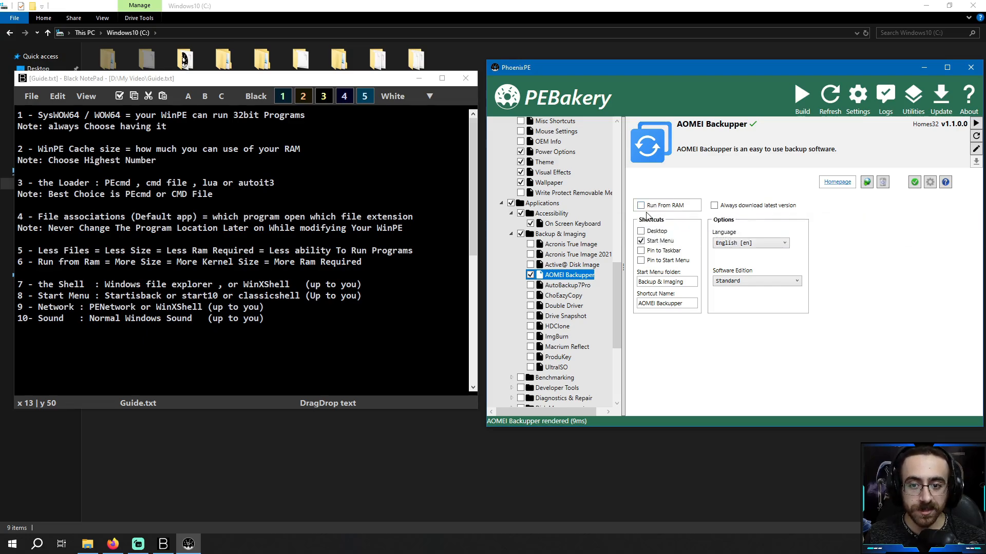
pyautogui.click(40, 269)
pyautogui.moveTo(40, 266); pyautogui.dragTo(362, 264)
pyautogui.click(111, 259)
pyautogui.click(266, 264)
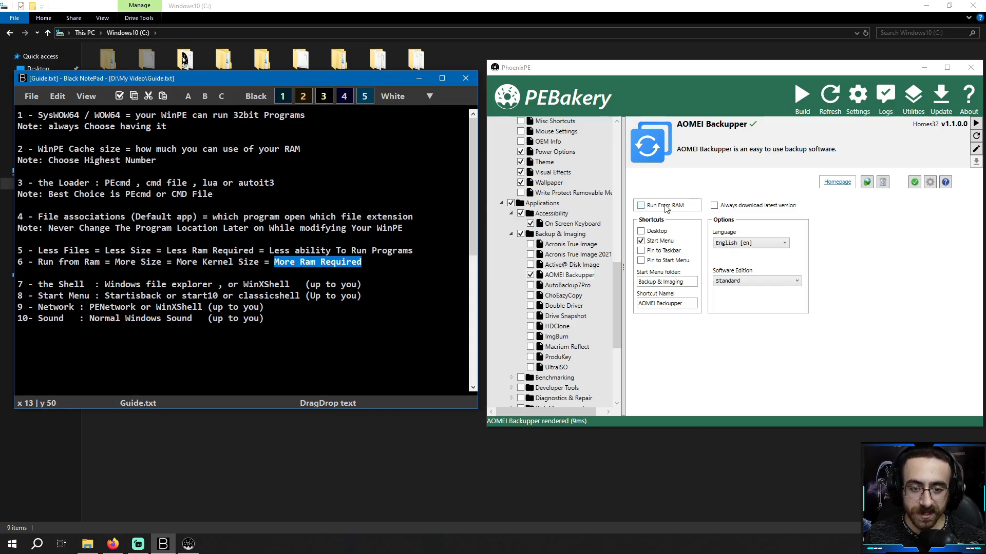
pyautogui.moveTo(666, 208)
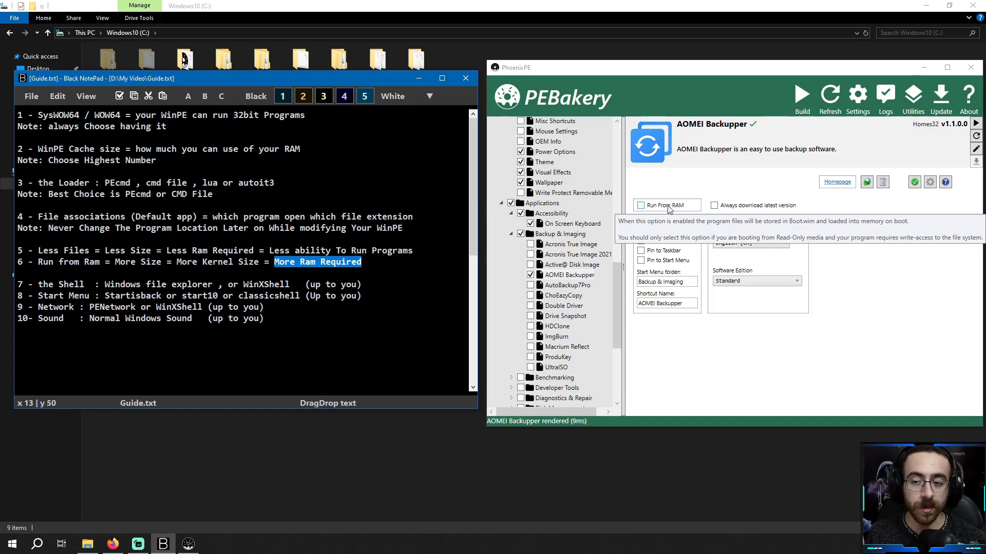
# Step: Enable CrystalDiskMark under Benchmarking and Process Monitor under Developer Tools
pyautogui.scroll(-4, 564, 308)
pyautogui.click(512, 279)
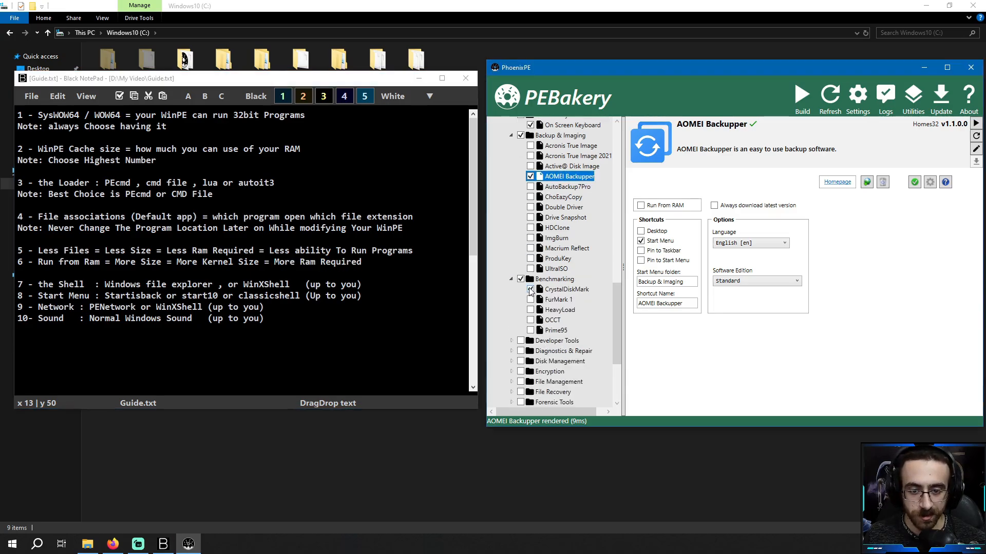
pyautogui.click(531, 290)
pyautogui.scroll(-2, 530, 292)
pyautogui.click(511, 291)
pyautogui.scroll(-1, 544, 298)
pyautogui.scroll(-1, 559, 299)
pyautogui.click(530, 309)
# Step: Enable CrystalDiskInfo under Diagnostics & Repair and AOMEI Partition Assistant under Disk Management, opening the AOMEI Partition Assistant options
pyautogui.scroll(-3, 580, 321)
pyautogui.click(512, 287)
pyautogui.scroll(-2, 548, 298)
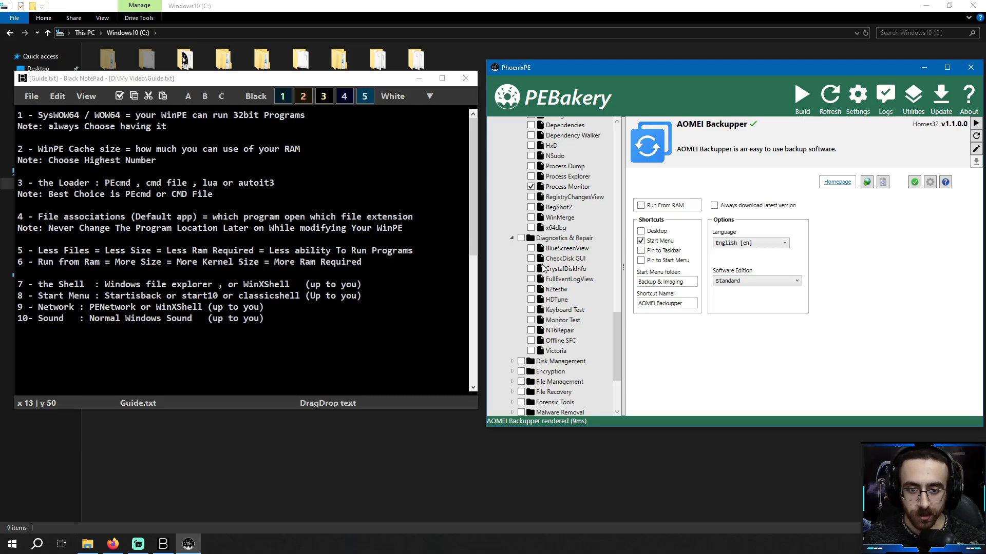
pyautogui.click(531, 269)
pyautogui.scroll(-3, 565, 272)
pyautogui.click(512, 287)
pyautogui.click(531, 297)
pyautogui.scroll(-1, 569, 296)
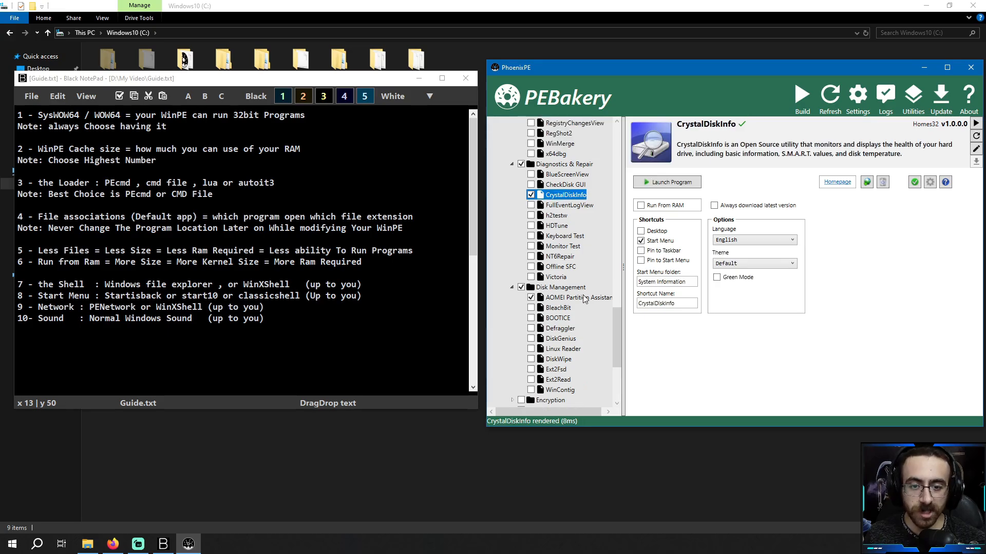
pyautogui.click(584, 299)
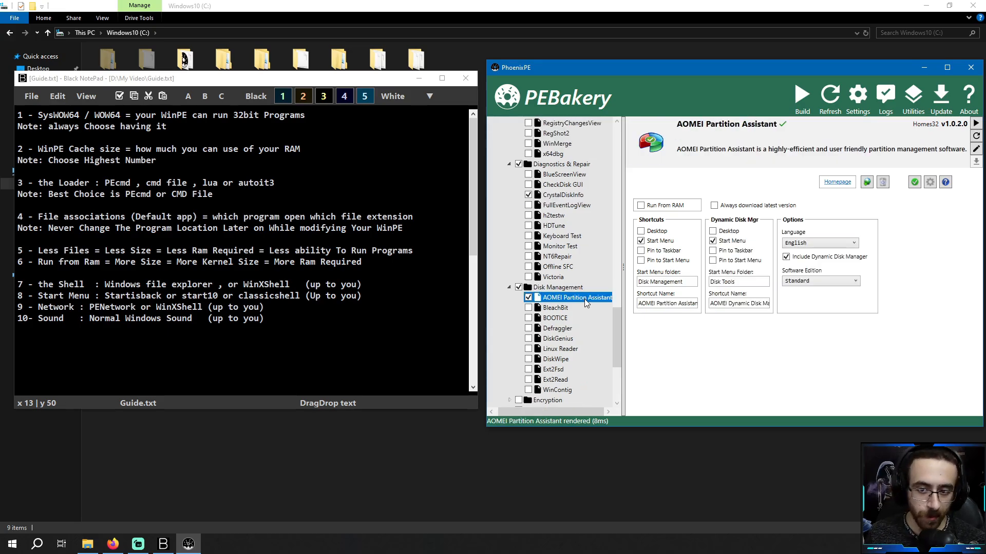
# Step: Turn on the Desktop shortcut for both the CrystalDiskMark and Process Monitor scripts
pyautogui.scroll(15, 570, 252)
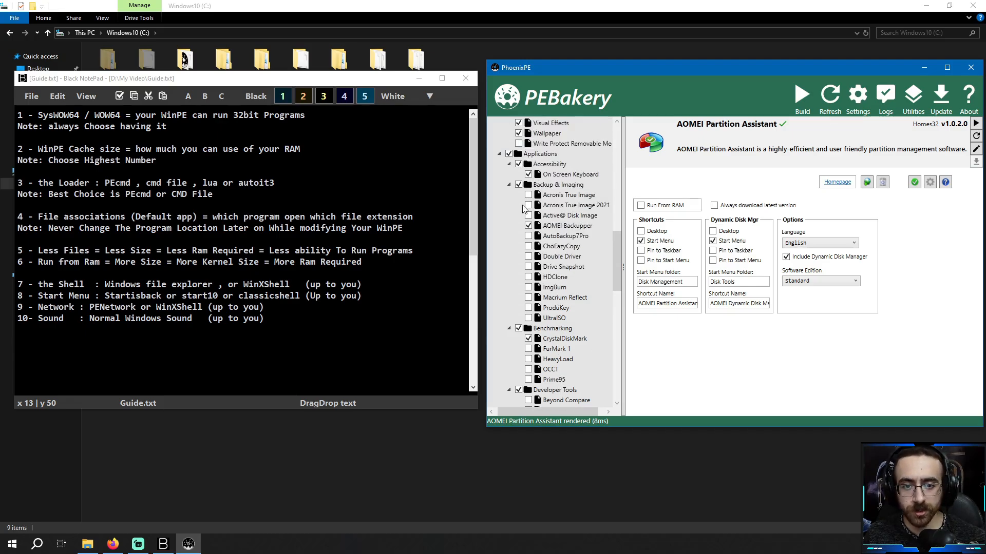
pyautogui.scroll(-2, 562, 216)
pyautogui.click(574, 290)
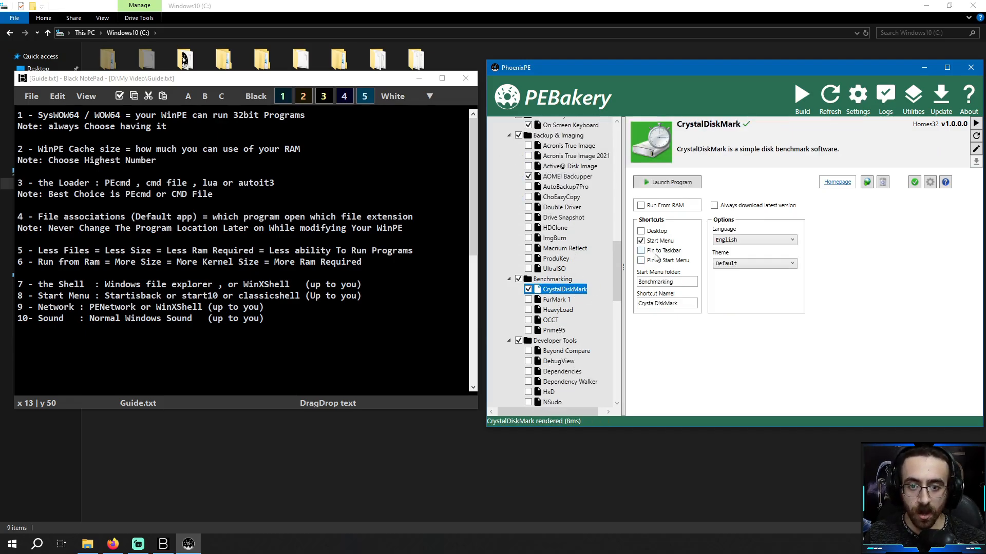
pyautogui.click(641, 232)
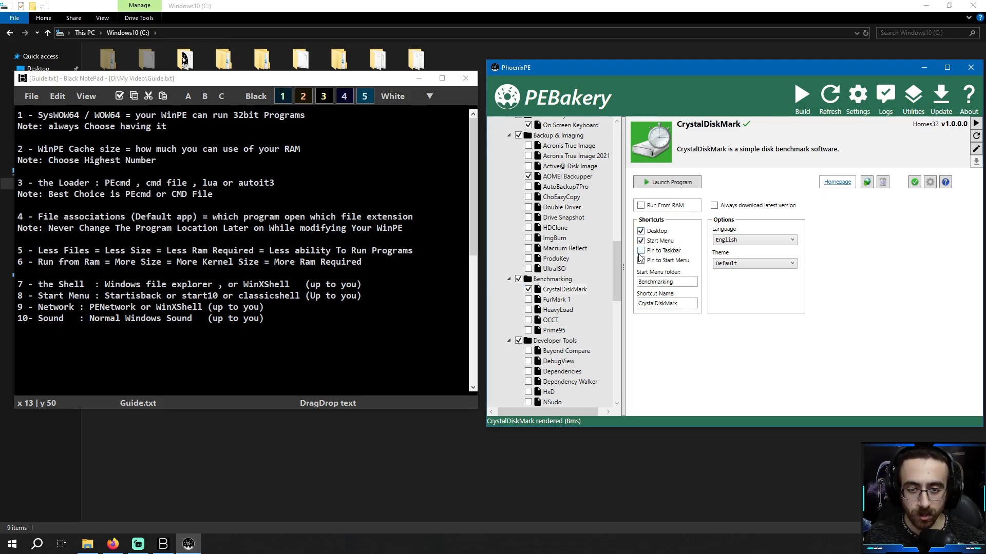
pyautogui.scroll(-4, 565, 308)
pyautogui.click(565, 310)
pyautogui.click(641, 232)
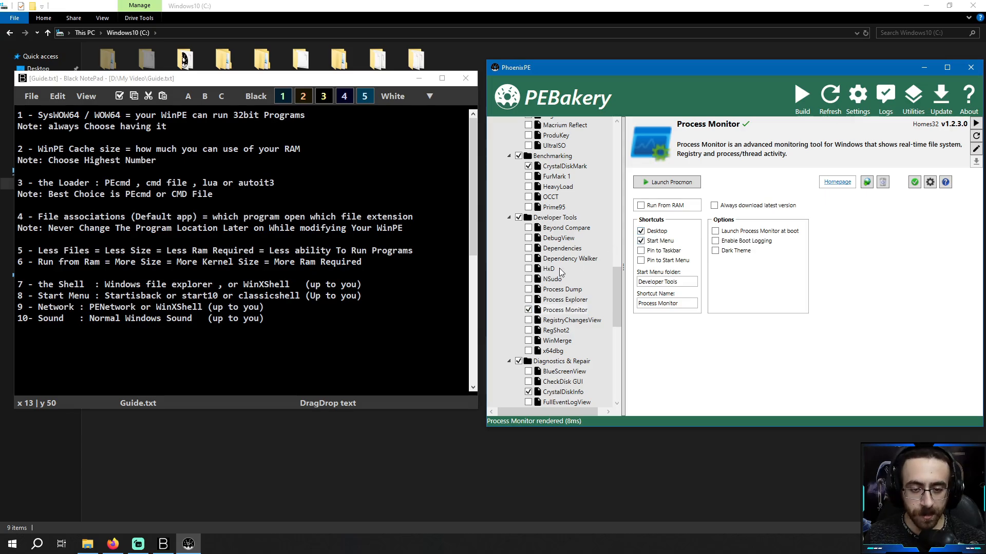
# Step: Check the CrystalDiskInfo script's options, and enable VeraCrypt under Encryption
pyautogui.scroll(-2, 559, 273)
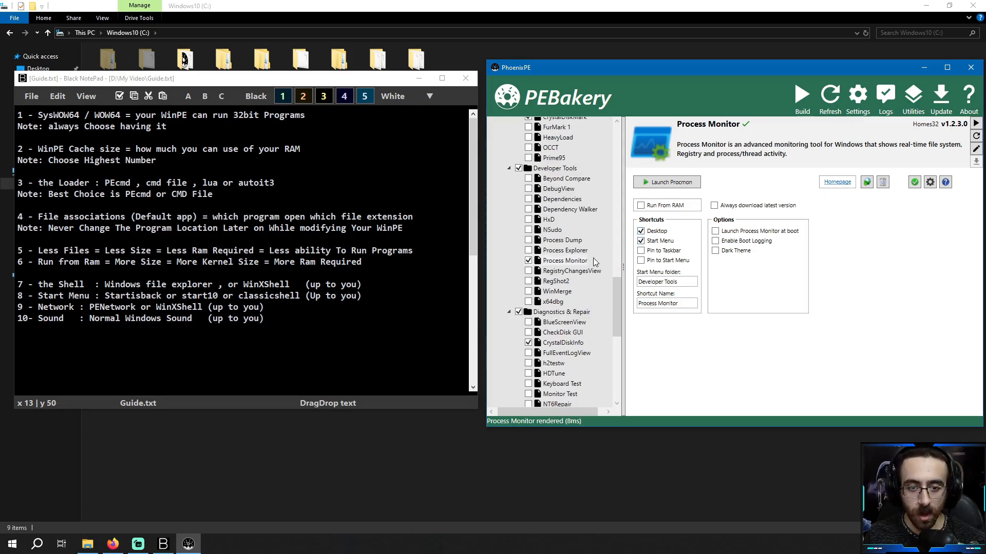
pyautogui.scroll(-1, 582, 268)
pyautogui.scroll(-2, 581, 266)
pyautogui.click(582, 267)
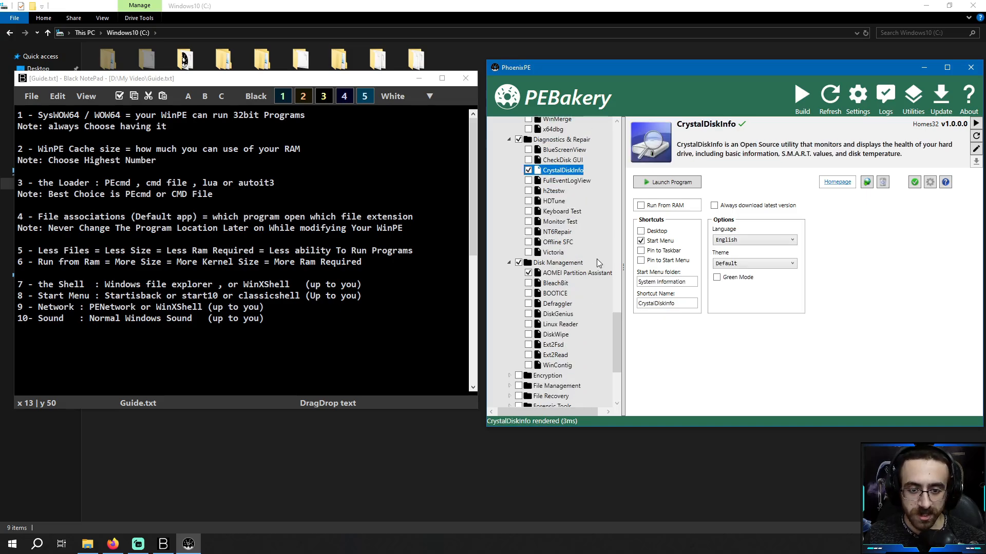
pyautogui.scroll(-7, 590, 262)
pyautogui.click(528, 322)
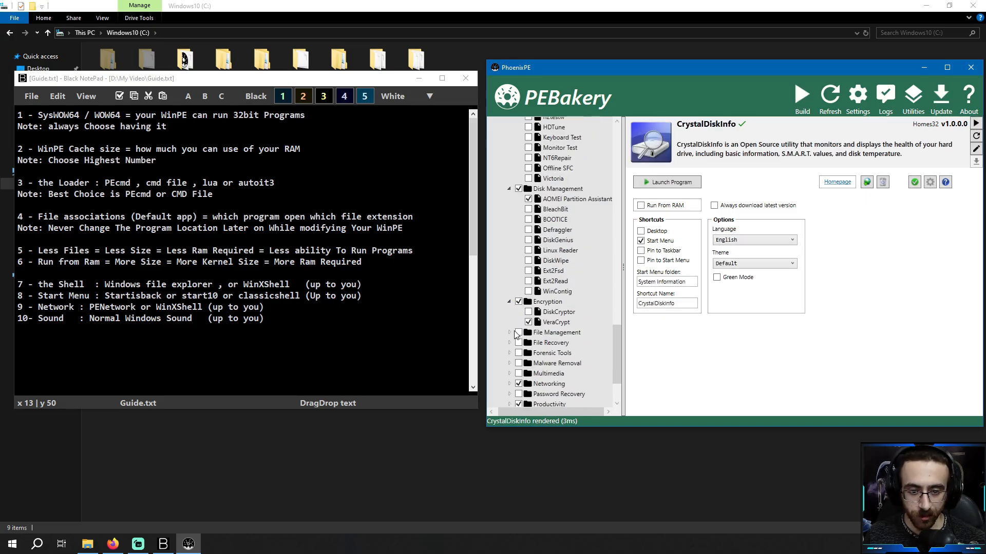
# Step: Expand File Management, enable 7-Zip and open its script options
pyautogui.click(509, 332)
pyautogui.scroll(-3, 533, 277)
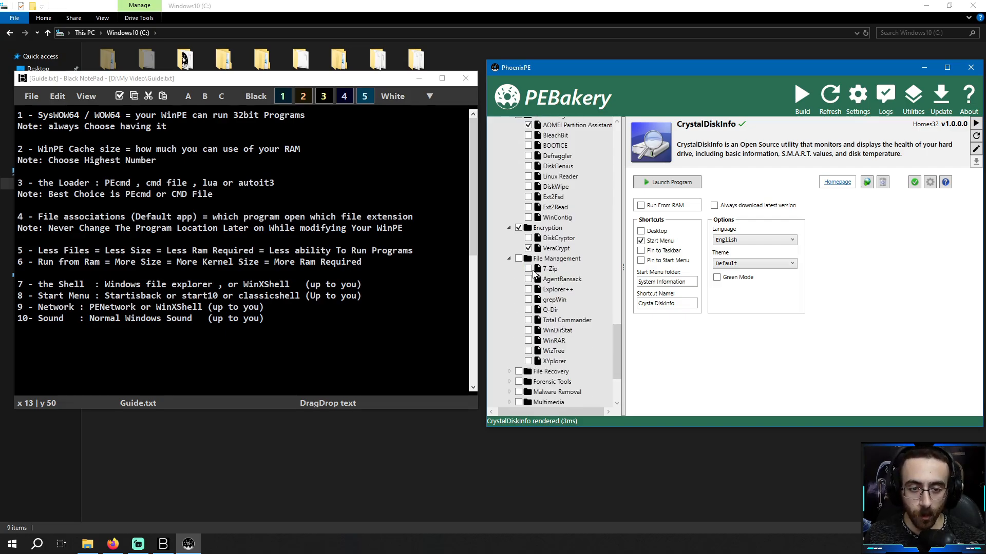
pyautogui.click(548, 259)
pyautogui.click(528, 269)
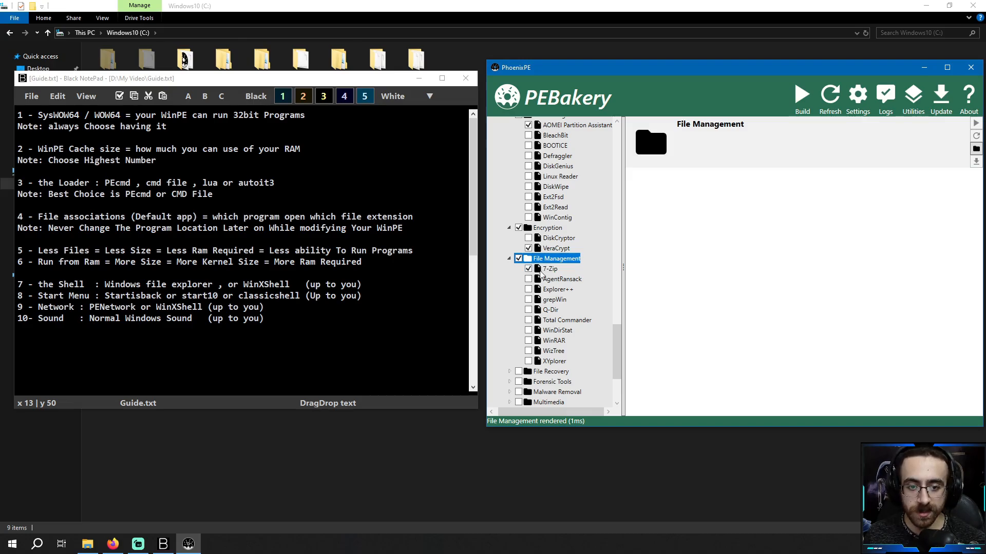
pyautogui.click(552, 270)
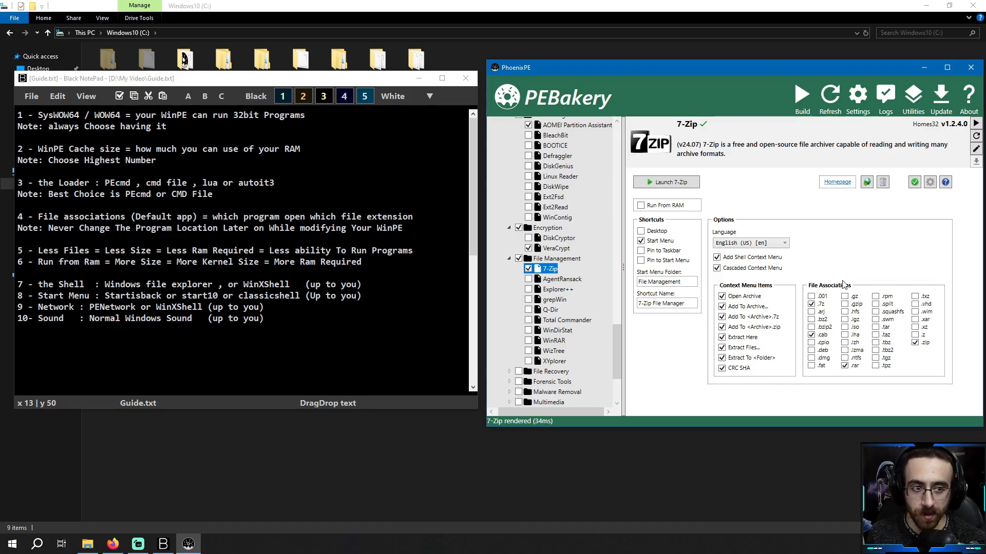
# Step: Compare note 4 on file associations in Guide.txt with the 7-Zip options, and set 7-Zip to run from RAM
pyautogui.click(105, 219)
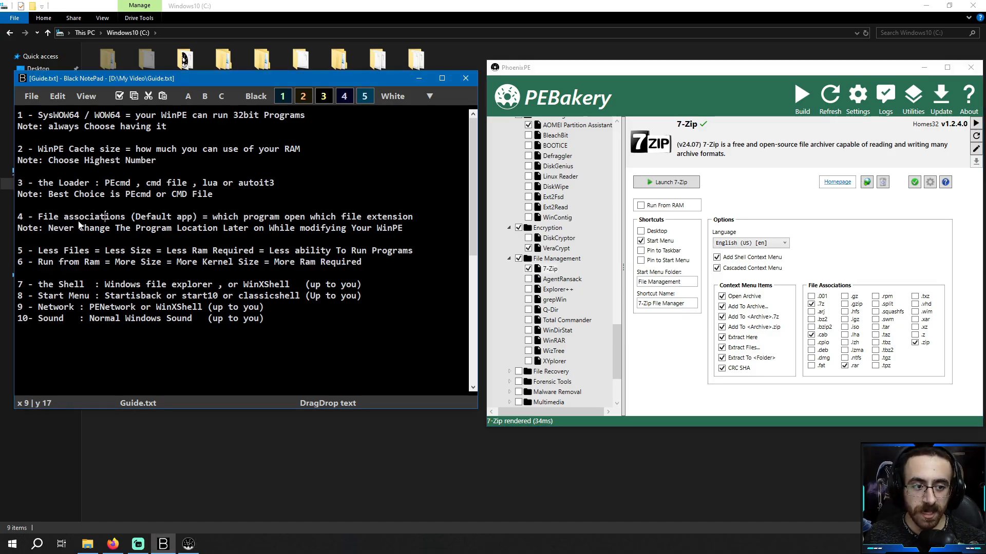
pyautogui.doubleClick(226, 218)
pyautogui.click(298, 226)
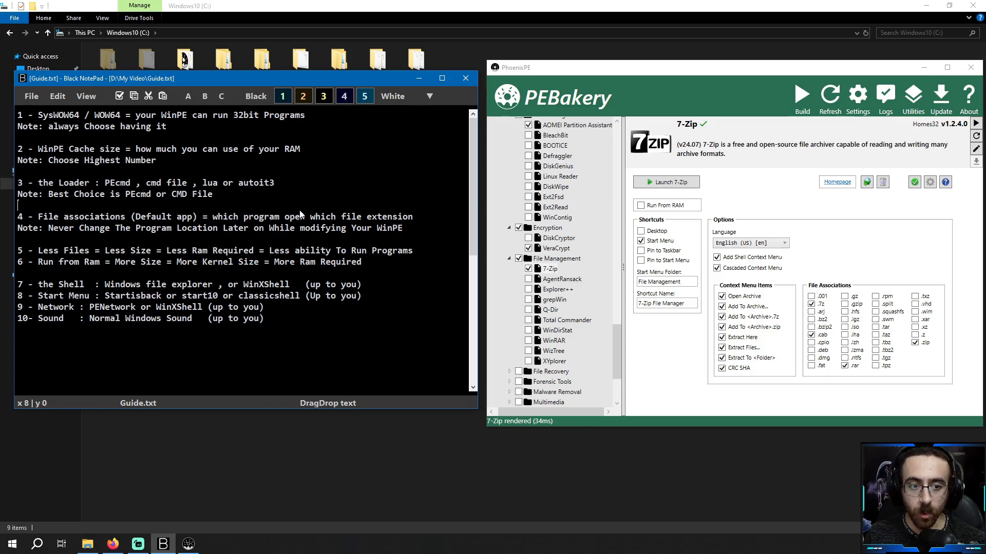
pyautogui.click(365, 217)
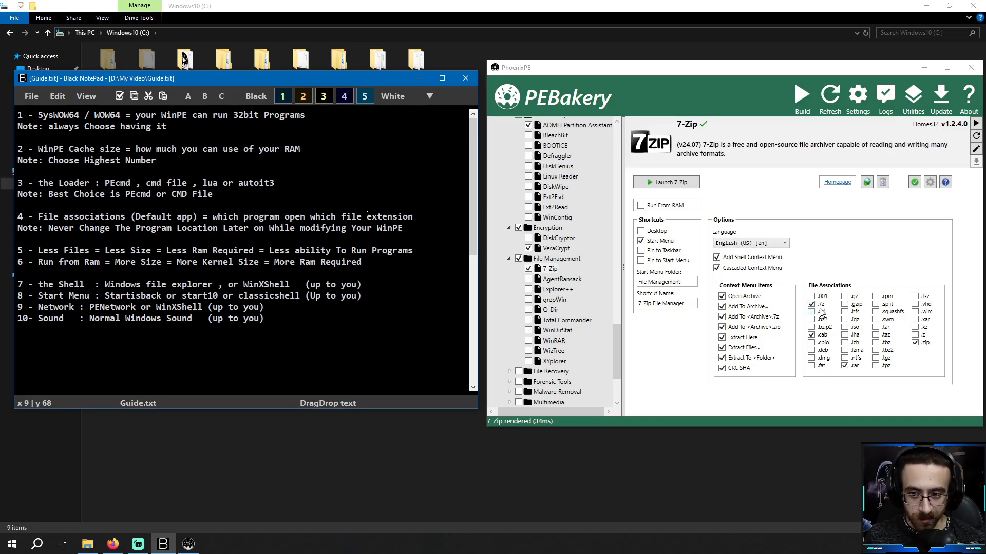
pyautogui.click(148, 230)
pyautogui.moveTo(105, 233); pyautogui.dragTo(166, 234)
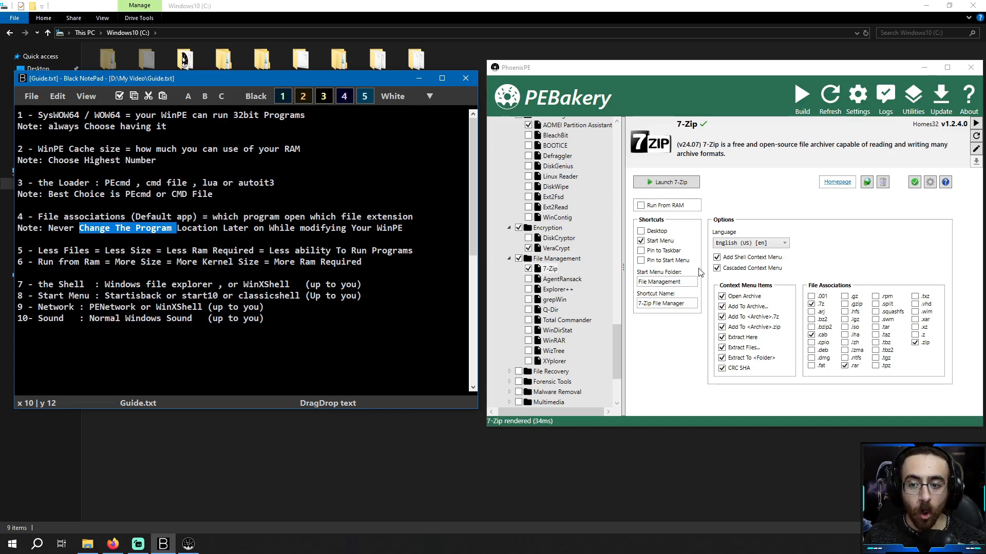
pyautogui.moveTo(657, 210)
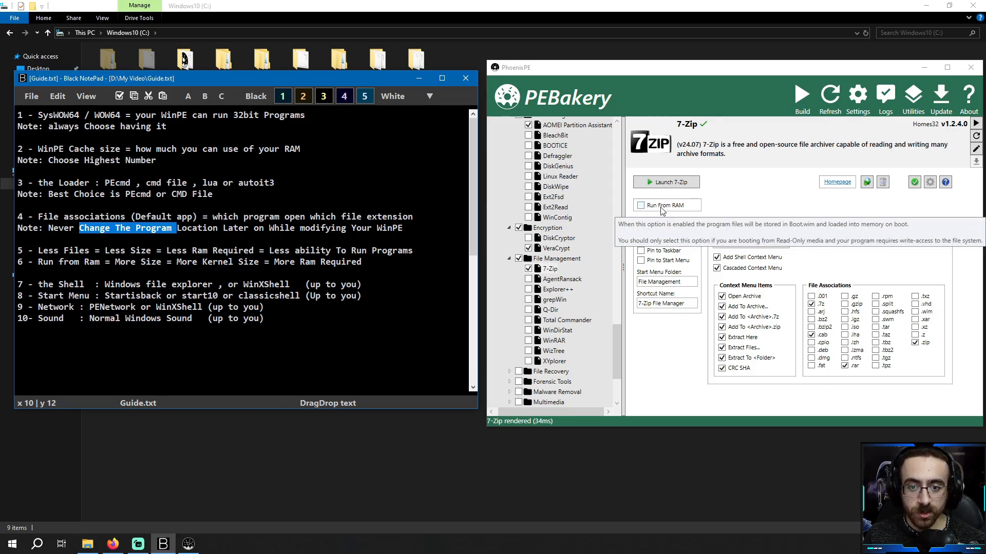
pyautogui.click(644, 205)
# Step: Enable Recuva under File Recovery and ESET Online Scanner under Malware Removal
pyautogui.scroll(-2, 553, 258)
pyautogui.click(509, 322)
pyautogui.scroll(-1, 565, 319)
pyautogui.click(529, 339)
pyautogui.scroll(-2, 542, 343)
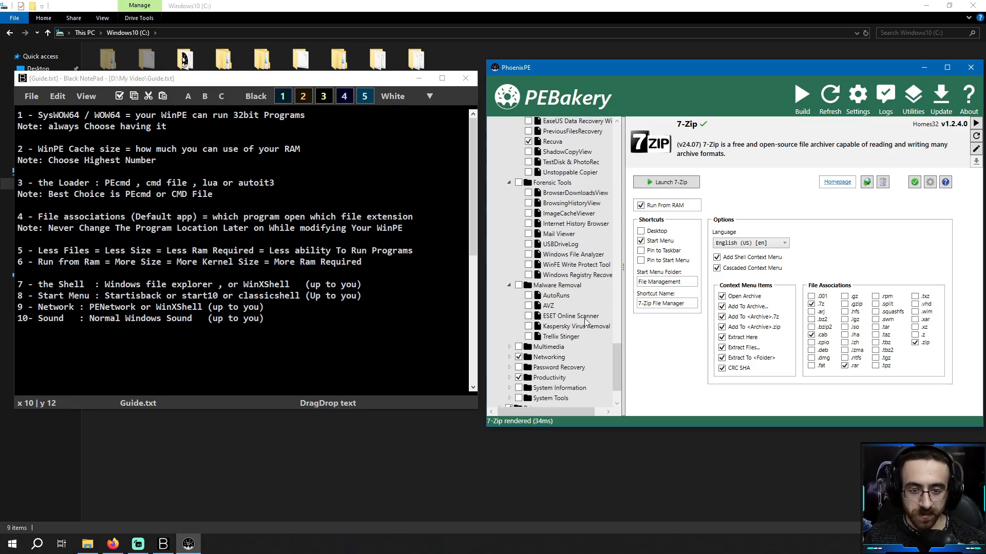
pyautogui.click(528, 317)
# Step: Expand Multimedia, enable MPC-BE and open its script options
pyautogui.scroll(-2, 591, 312)
pyautogui.click(508, 299)
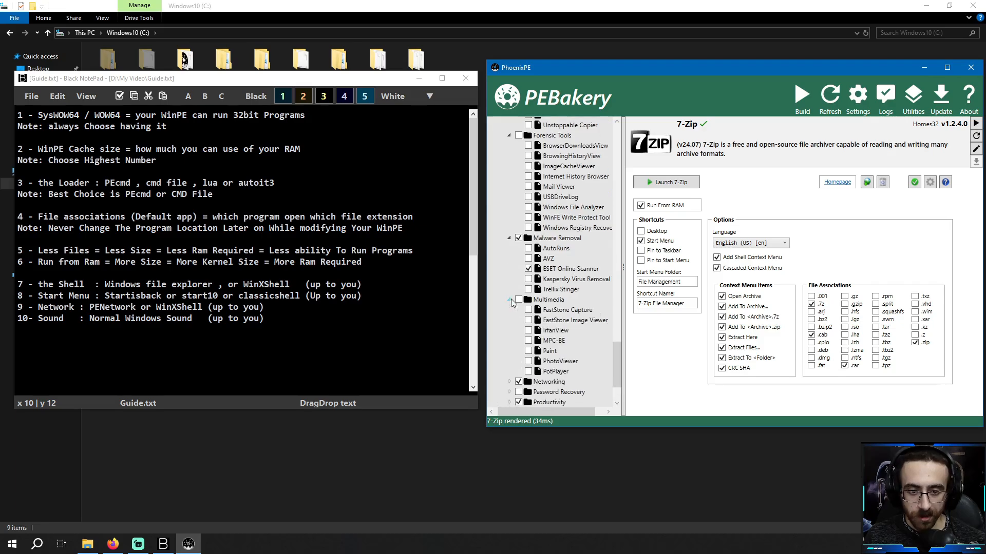
pyautogui.scroll(-1, 574, 302)
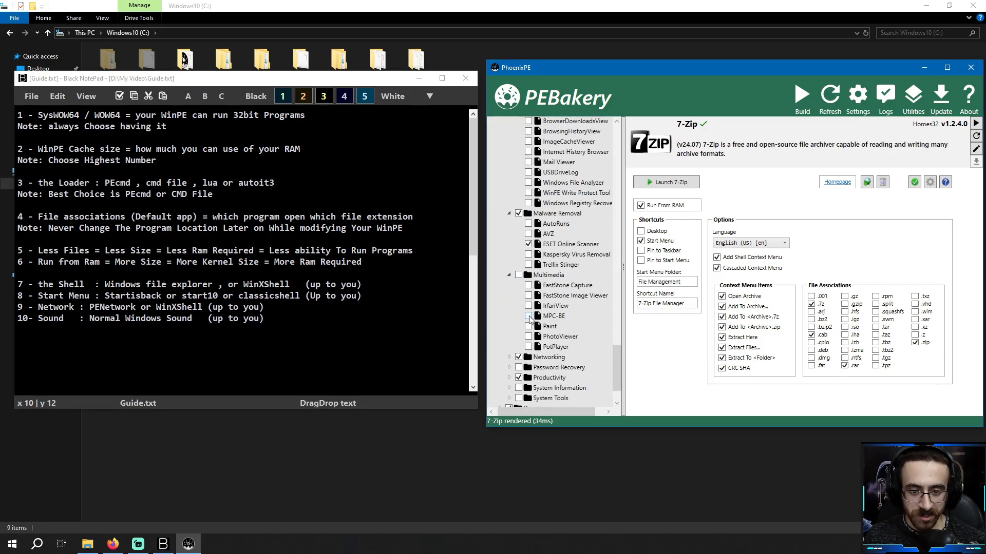
pyautogui.click(529, 316)
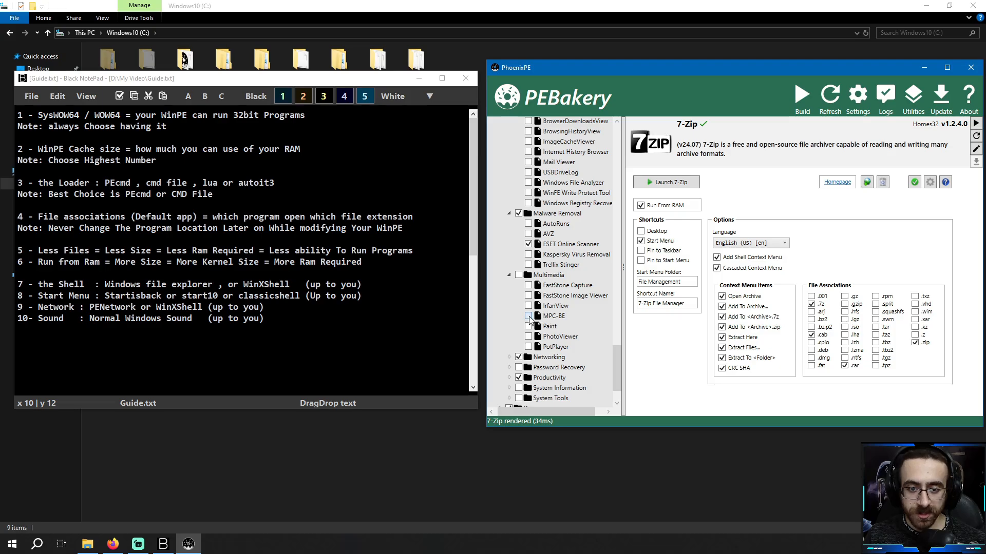
pyautogui.click(550, 317)
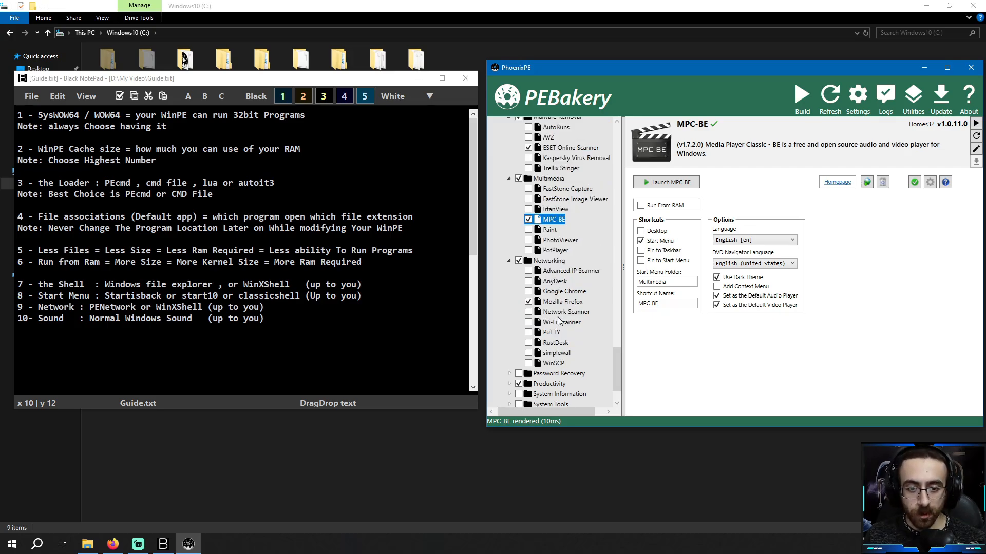
# Step: Check the Mozilla Firefox options, enable Windows Login Unlocker under Password Recovery, and expand Productivity
pyautogui.click(567, 302)
pyautogui.scroll(-3, 568, 307)
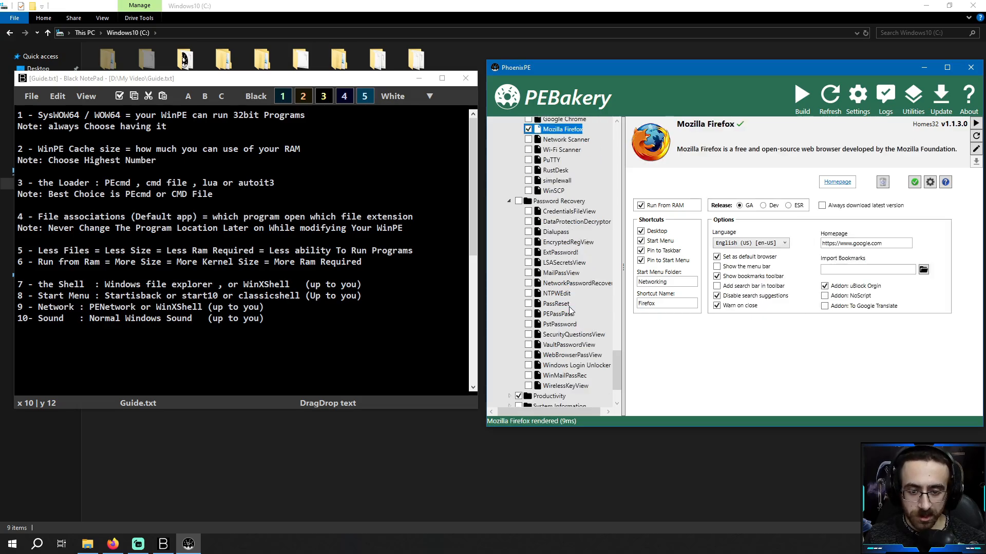
pyautogui.click(529, 340)
pyautogui.click(510, 371)
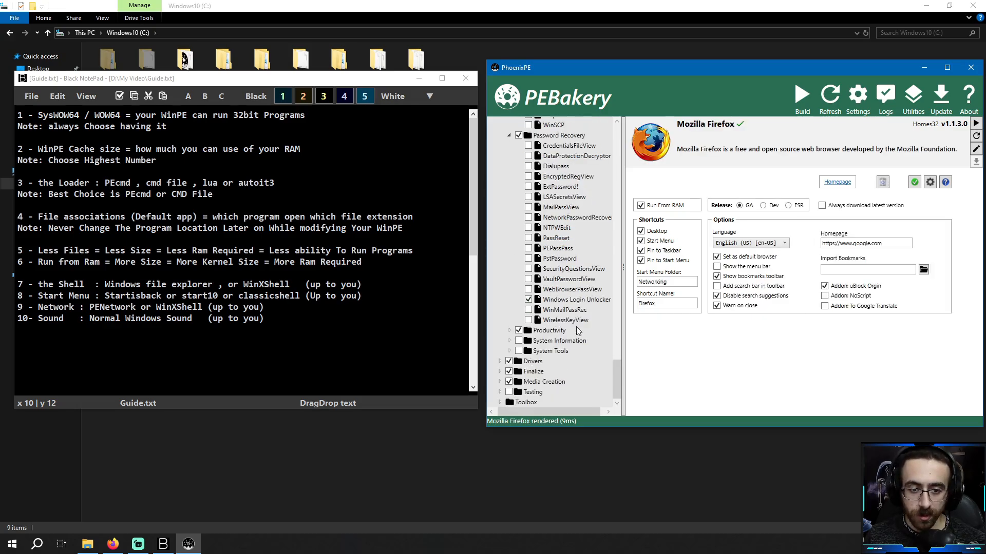
pyautogui.scroll(-3, 565, 308)
pyautogui.scroll(-2, 573, 309)
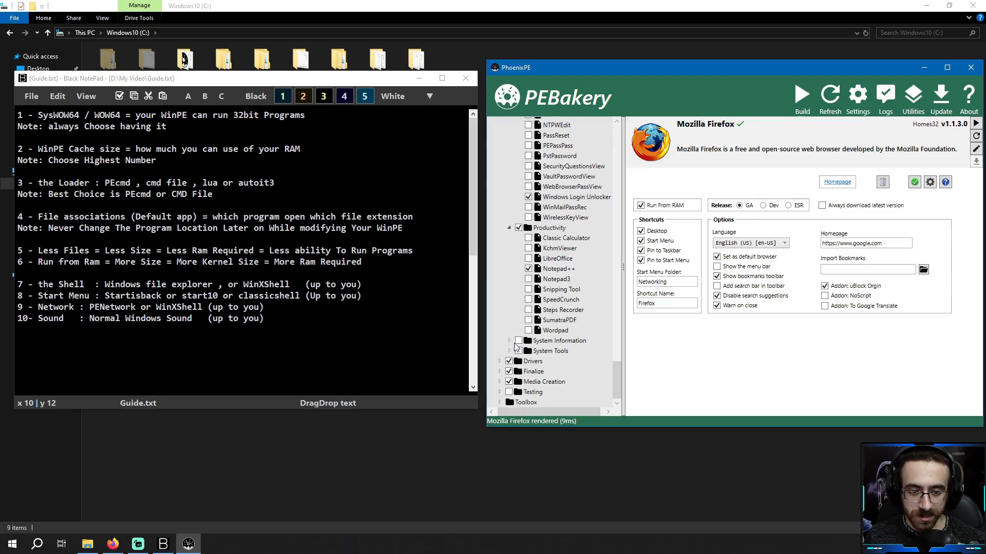
# Step: Expand System Information and enable CPU-Z
pyautogui.click(509, 341)
pyautogui.scroll(-4, 561, 332)
pyautogui.click(528, 273)
pyautogui.scroll(-1, 569, 287)
# Step: Expand System Tools and enable WinNTSetup, and open the CPU-Z script
pyautogui.click(511, 351)
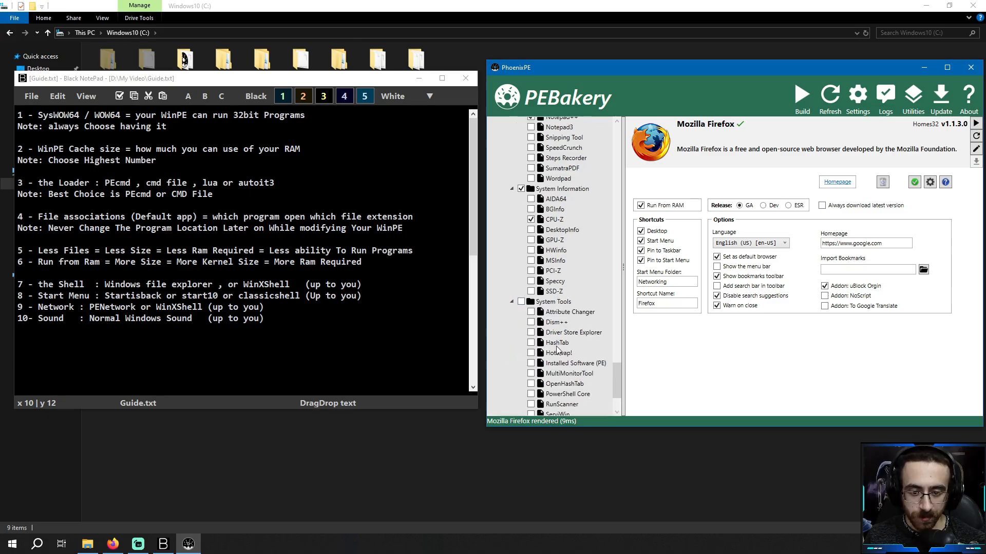
pyautogui.scroll(-3, 556, 367)
pyautogui.click(531, 361)
pyautogui.scroll(1, 555, 360)
pyautogui.click(552, 171)
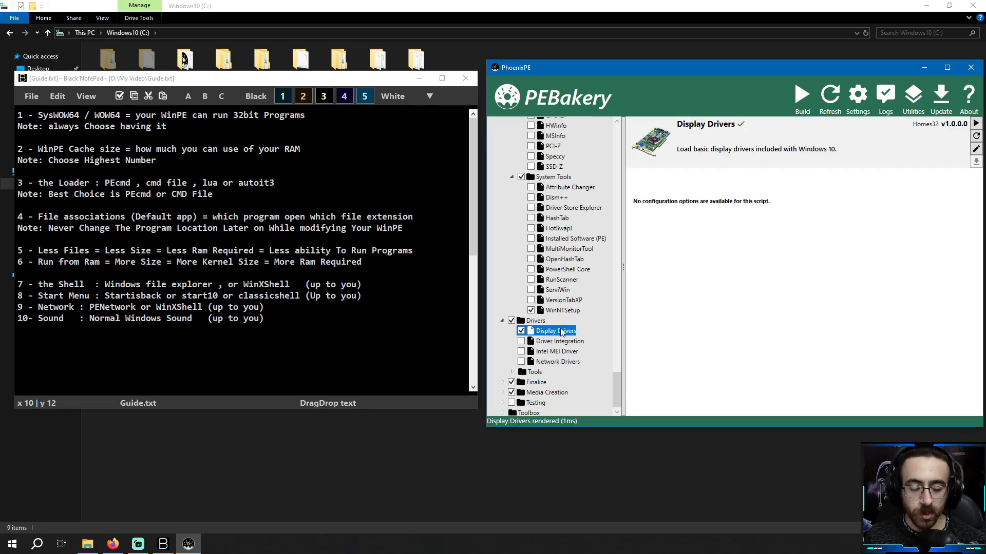
# Step: Open the Network Drivers script under Drivers and enable it
pyautogui.click(557, 362)
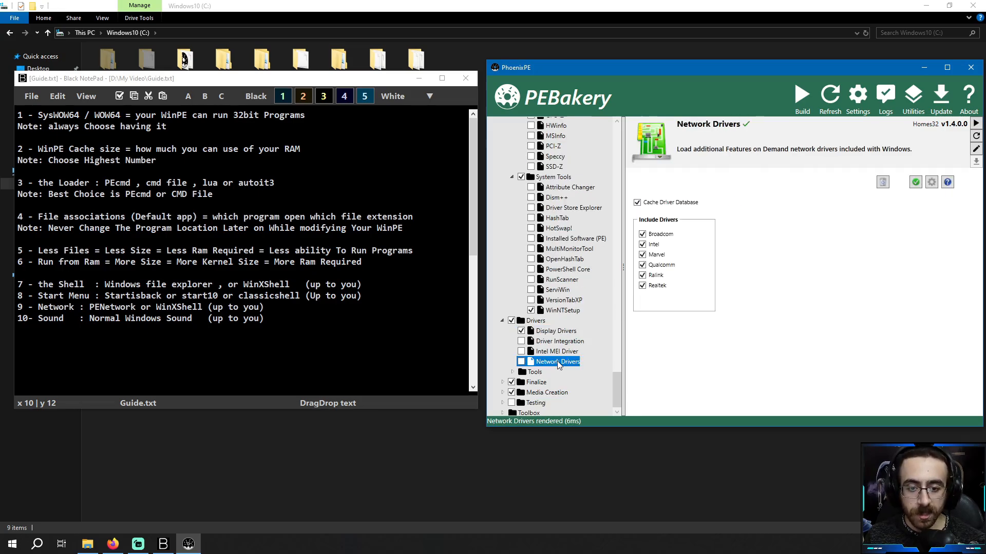
pyautogui.click(522, 362)
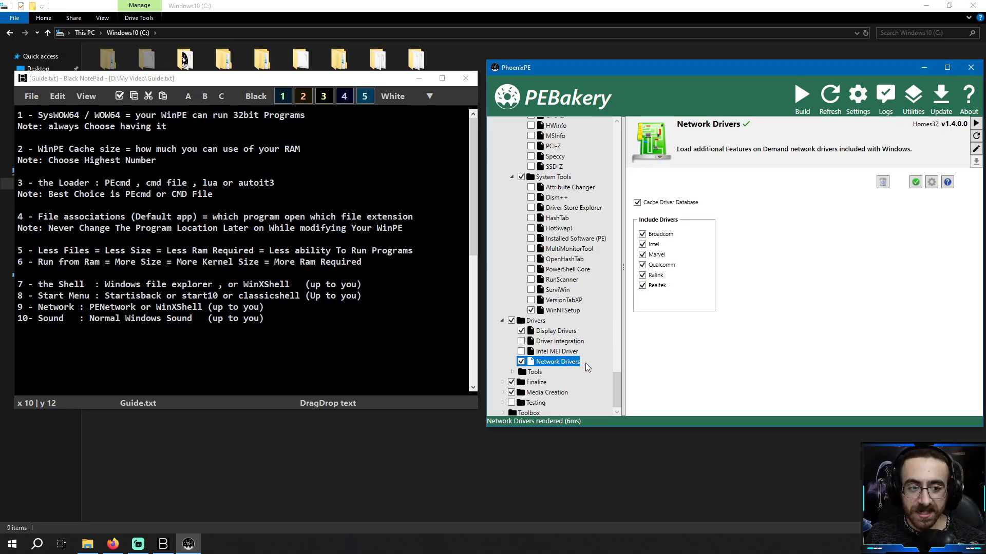
# Step: Highlight "More Ram Required" in note 6 of Guide.txt
pyautogui.click(221, 267)
pyautogui.click(177, 264)
pyautogui.moveTo(178, 263); pyautogui.dragTo(356, 264)
pyautogui.click(276, 263)
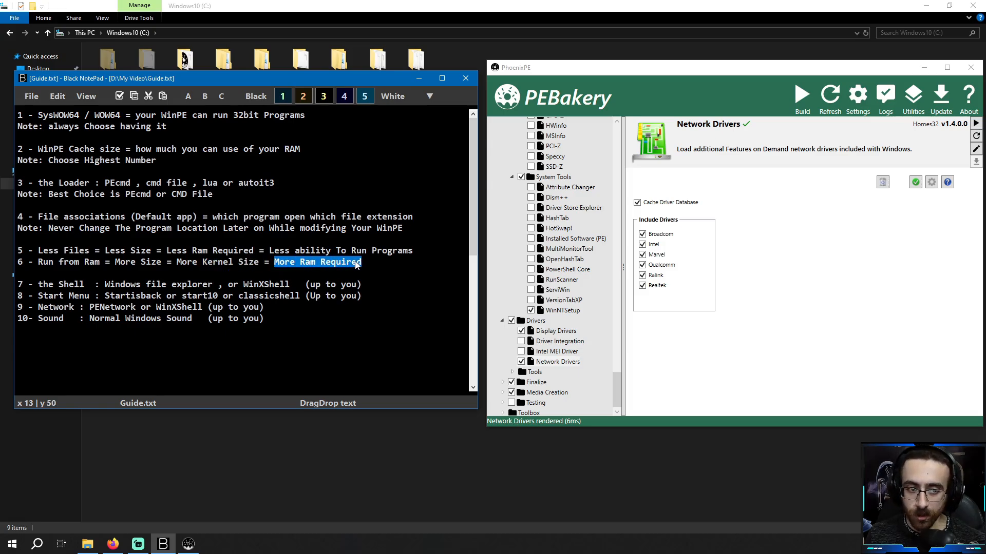
# Step: Open the Driver Integration script under Drivers and open its x64 drivers folder in File Explorer
pyautogui.click(557, 341)
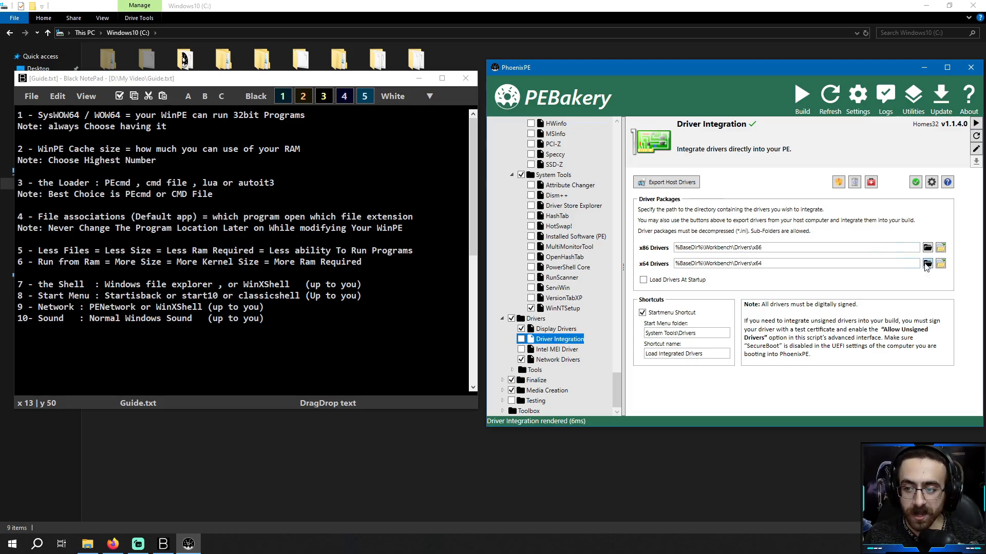
pyautogui.click(941, 263)
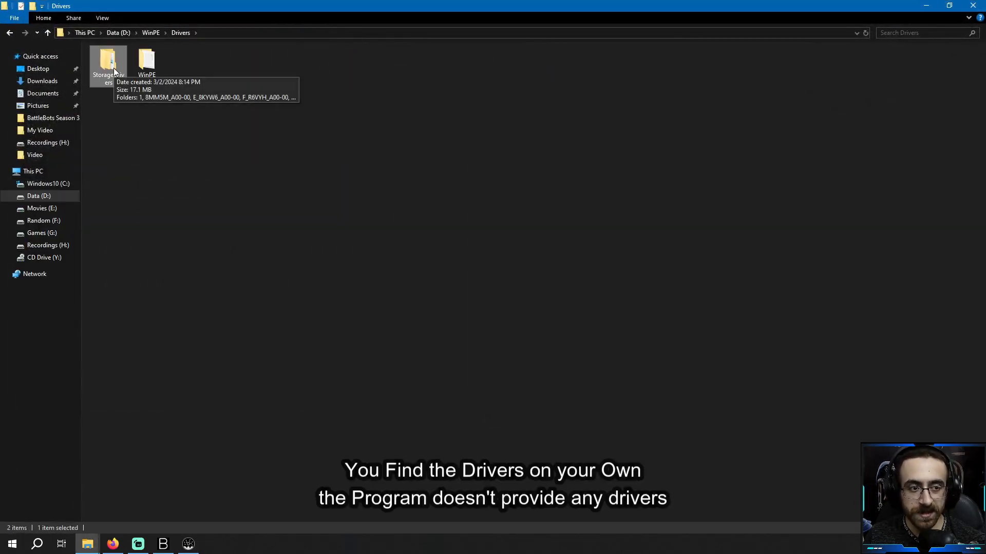
# Step: Inspect the driver files of 8MM5M_A00-00 inside D:\WinPE\Drivers\StorageDrivers and return to the Drivers folder
pyautogui.doubleClick(113, 68)
pyautogui.doubleClick(156, 84)
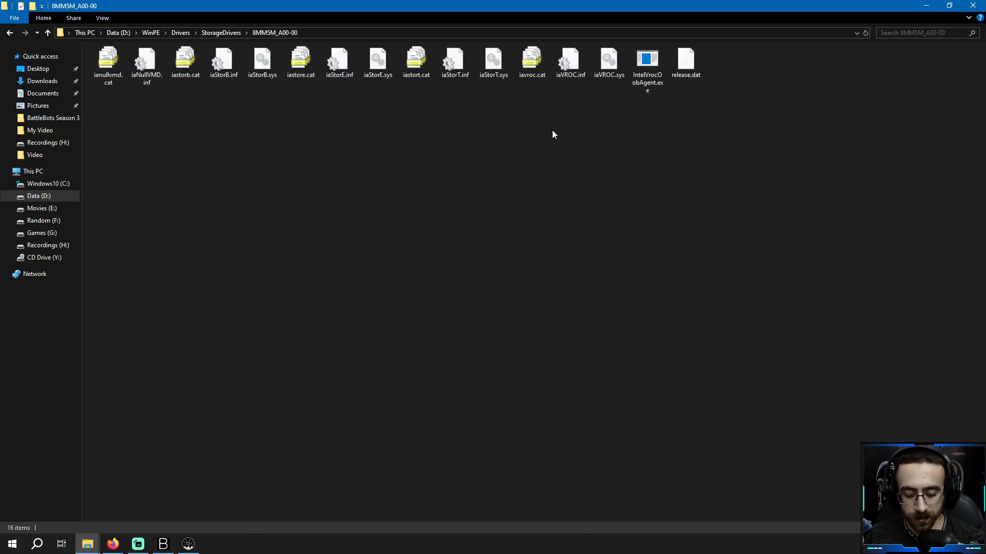
pyautogui.hotkey('alt', 'Up')
pyautogui.hotkey('alt', 'Up')
# Step: Copy the StorageDrivers folder from D:\WinPE\Drivers into PhoenixPE's Workbench\Drivers\x64 folder
pyautogui.rightClick(107, 67)
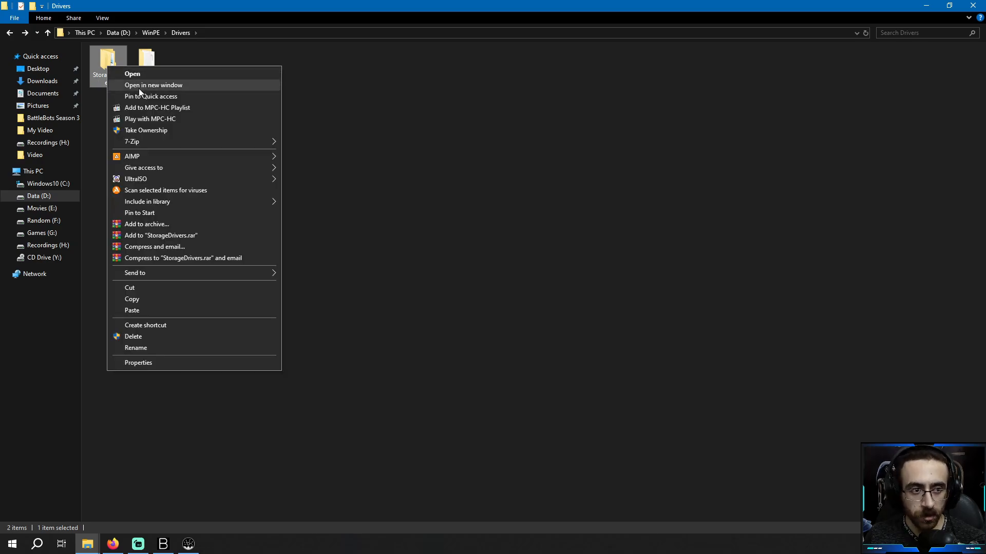
pyautogui.click(143, 298)
pyautogui.moveTo(87, 544)
pyautogui.click(161, 494)
pyautogui.rightClick(236, 136)
pyautogui.click(270, 205)
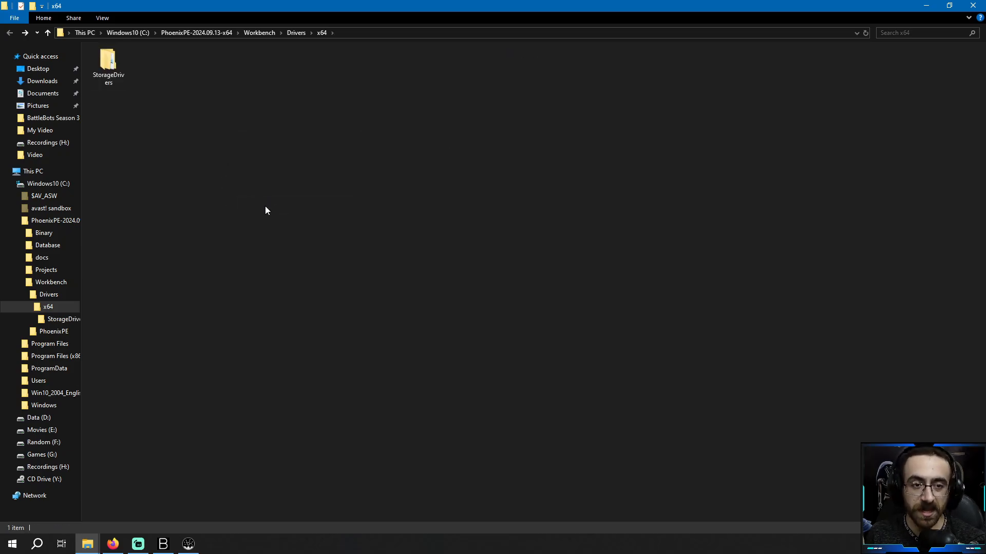
# Step: Close the x64 folder window and enable the Driver Integration script in PEBakery
pyautogui.click(973, 6)
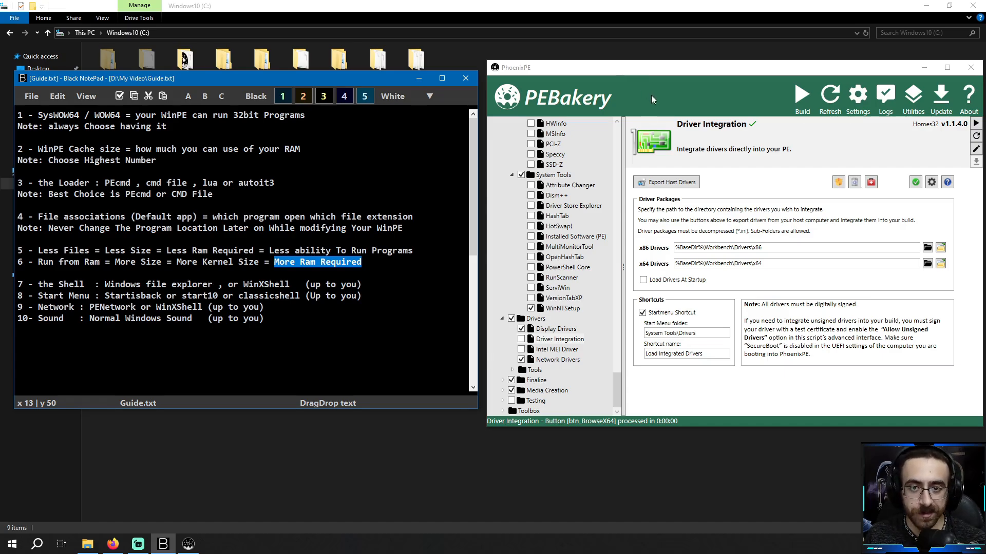
pyautogui.click(649, 69)
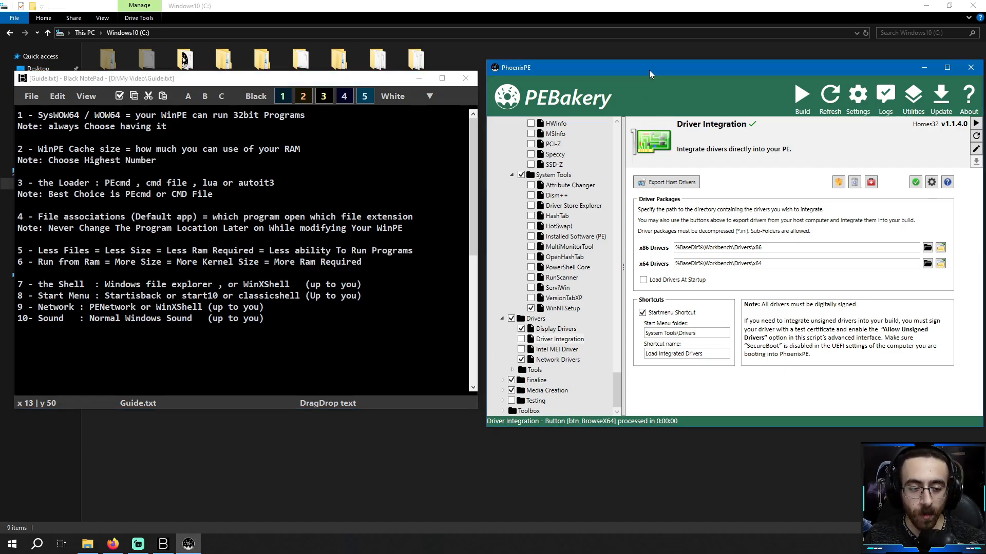
pyautogui.click(522, 339)
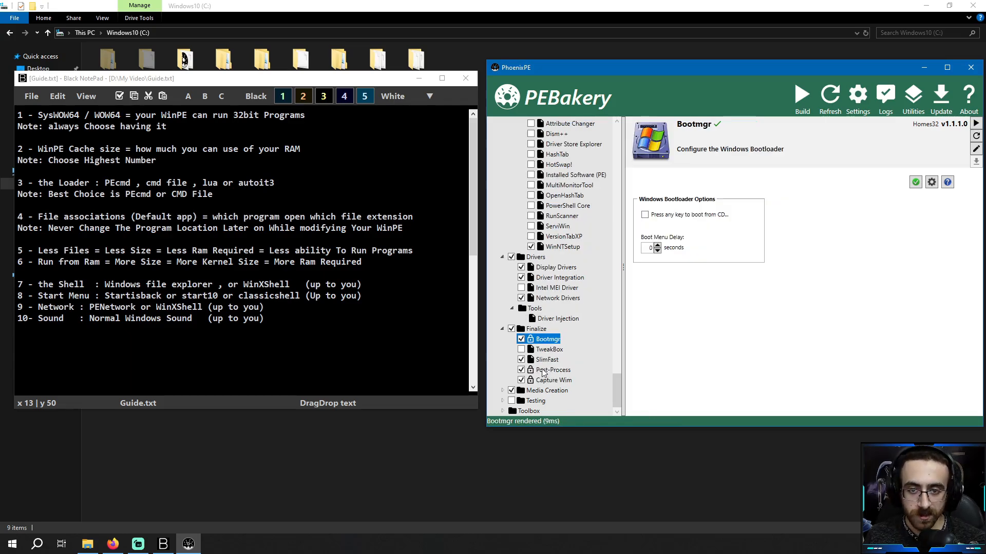
# Step: Check the TweakBox and SlimFast scripts under Finalize, and set the Capture Wim compression to LZX
pyautogui.click(545, 349)
pyautogui.click(548, 362)
pyautogui.click(553, 380)
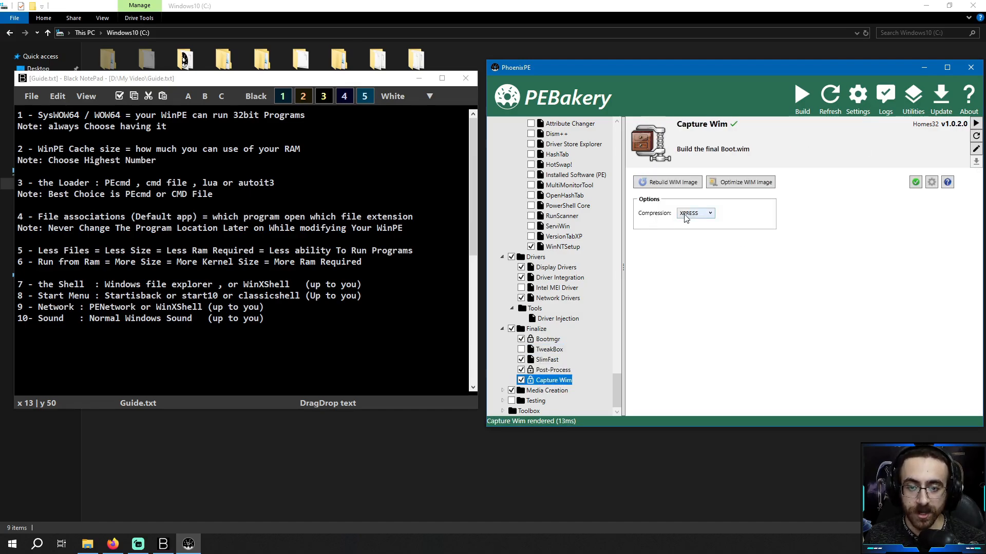
pyautogui.click(705, 214)
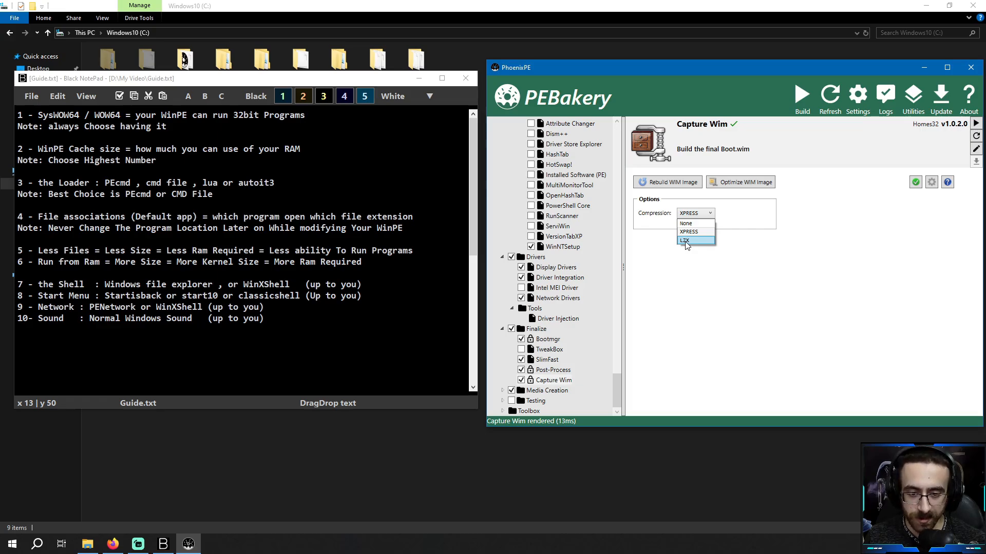
pyautogui.click(687, 240)
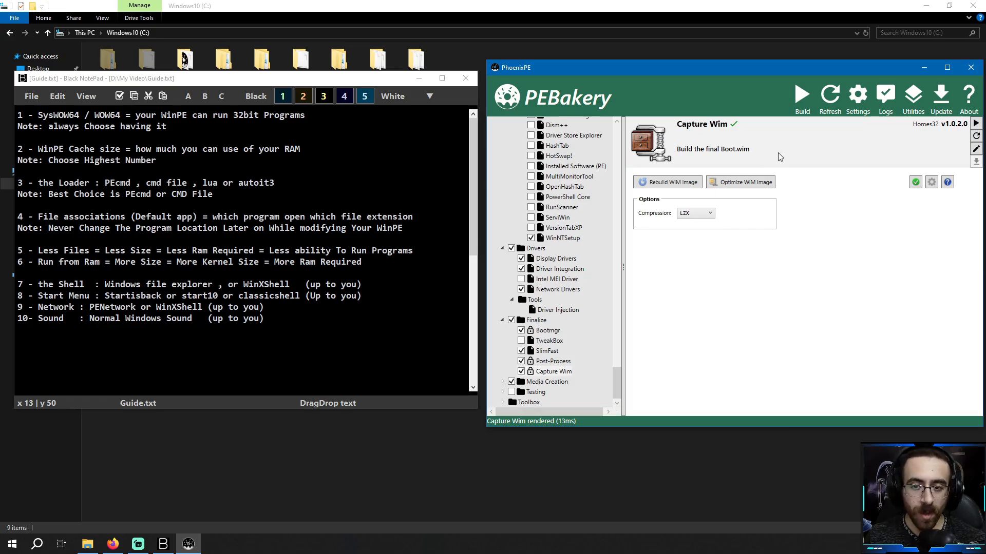
# Step: Build the PhoenixPE project, acknowledge the completed build and close the build log
pyautogui.click(802, 98)
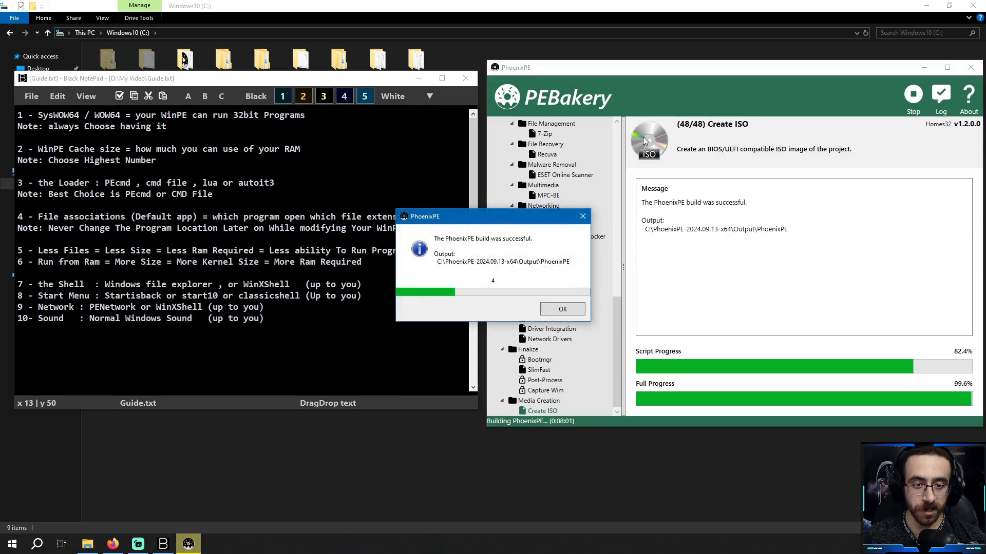
pyautogui.click(558, 312)
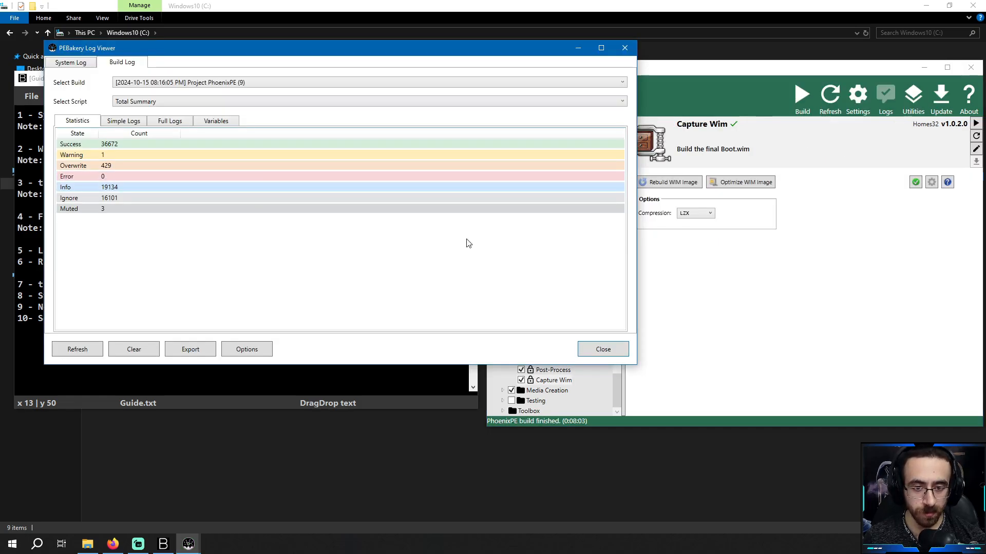
pyautogui.click(590, 350)
# Step: Clear PEBakery and Guide.txt out of the way, and select the ISO in the Output folder of PhoenixPE-2024.09.13-x64
pyautogui.moveTo(719, 71); pyautogui.dragTo(540, 74)
pyautogui.click(746, 71)
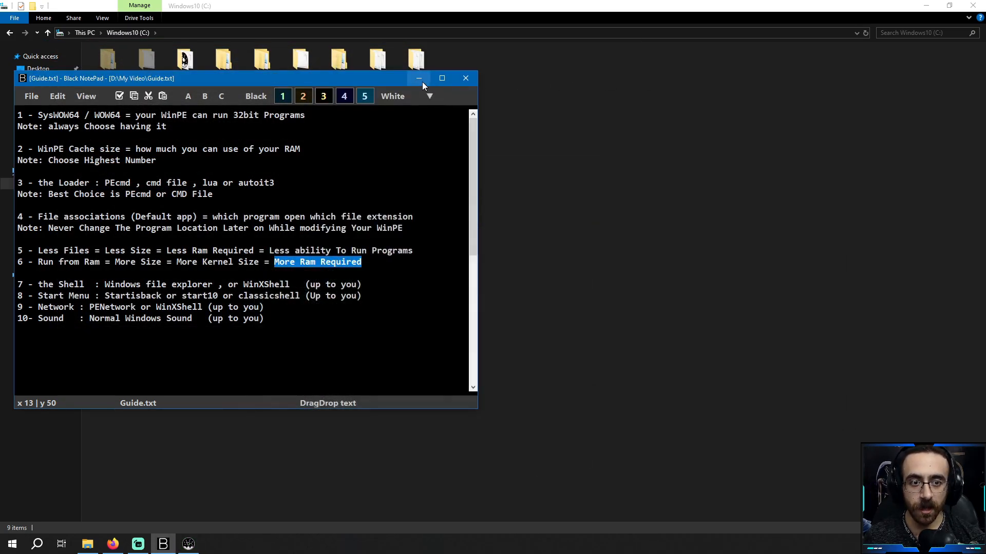
pyautogui.click(419, 78)
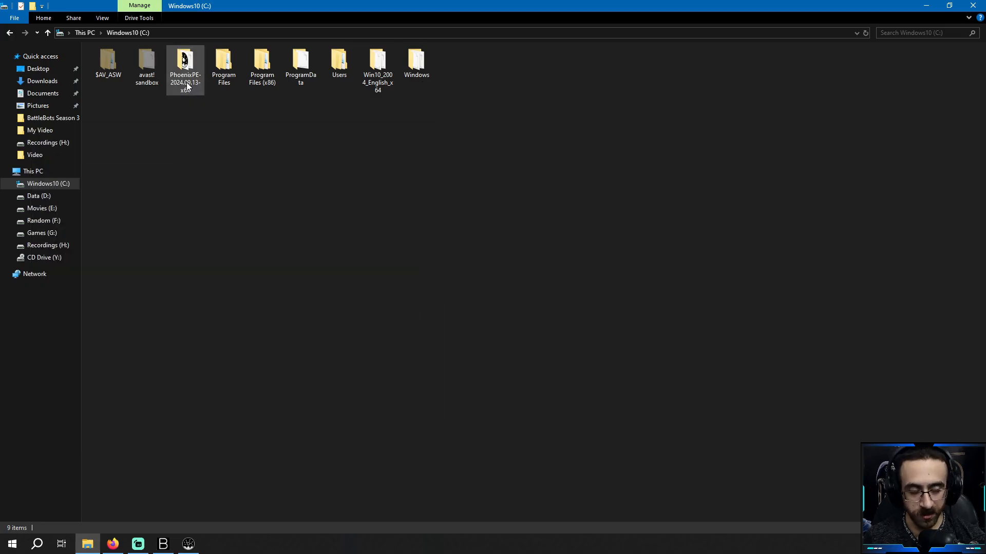
pyautogui.doubleClick(186, 84)
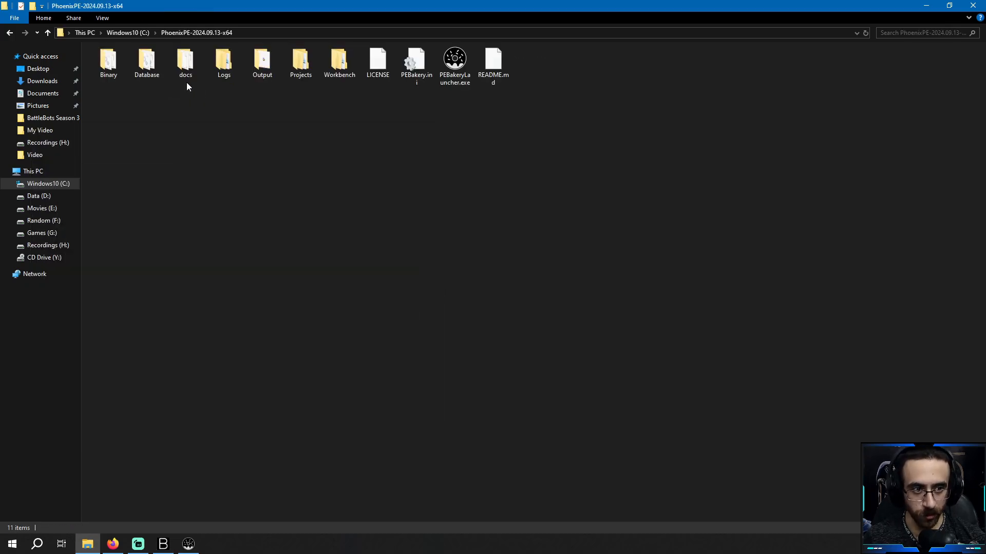
pyautogui.doubleClick(262, 71)
pyautogui.click(148, 75)
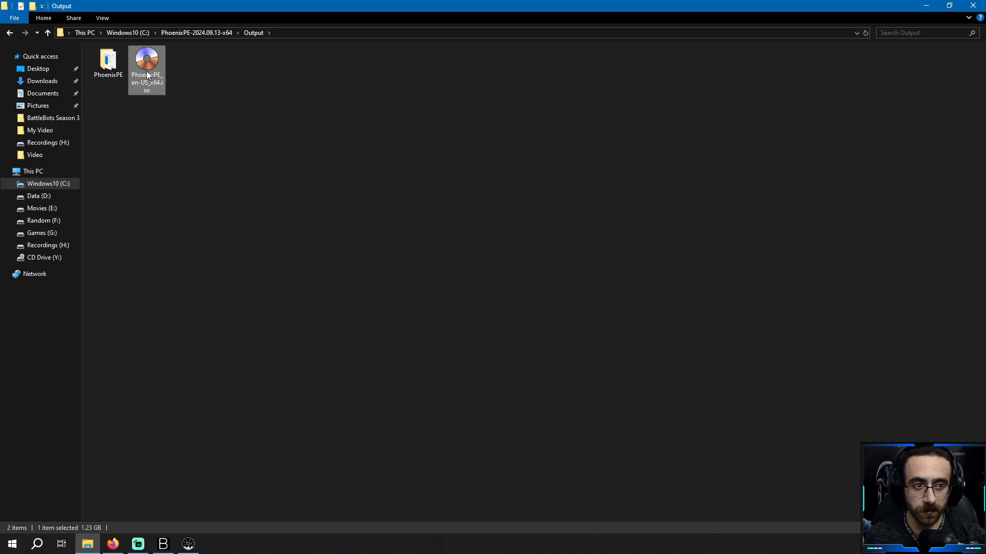
# Step: Launch VirtualBox, load the built PhoenixPE ISO into the Windows 10 machine's optical drive and start that machine
pyautogui.click(10, 542)
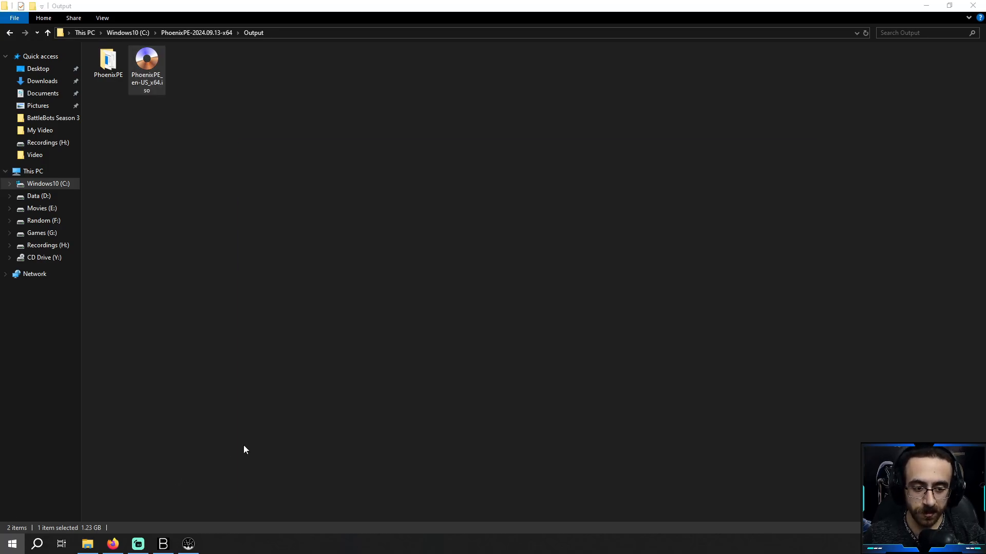
pyautogui.click(242, 445)
pyautogui.hotkey('alt', 'Tab')
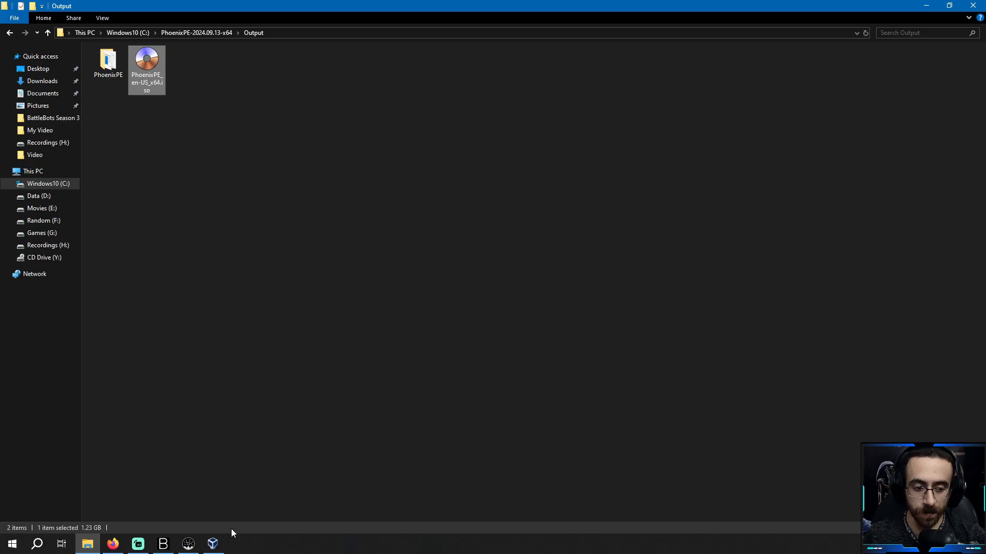
pyautogui.click(213, 544)
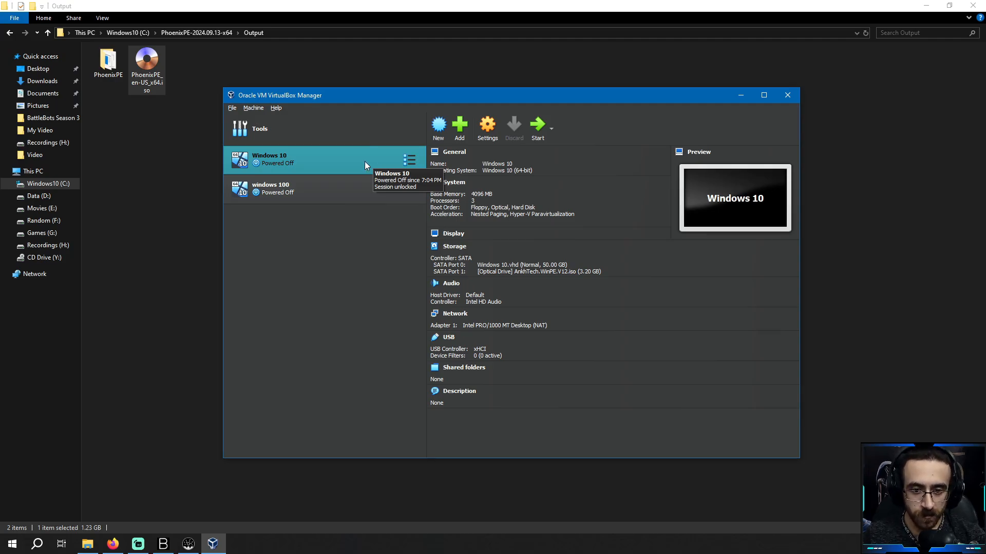
pyautogui.click(531, 272)
pyautogui.click(553, 290)
pyautogui.doubleClick(376, 174)
pyautogui.doubleClick(322, 171)
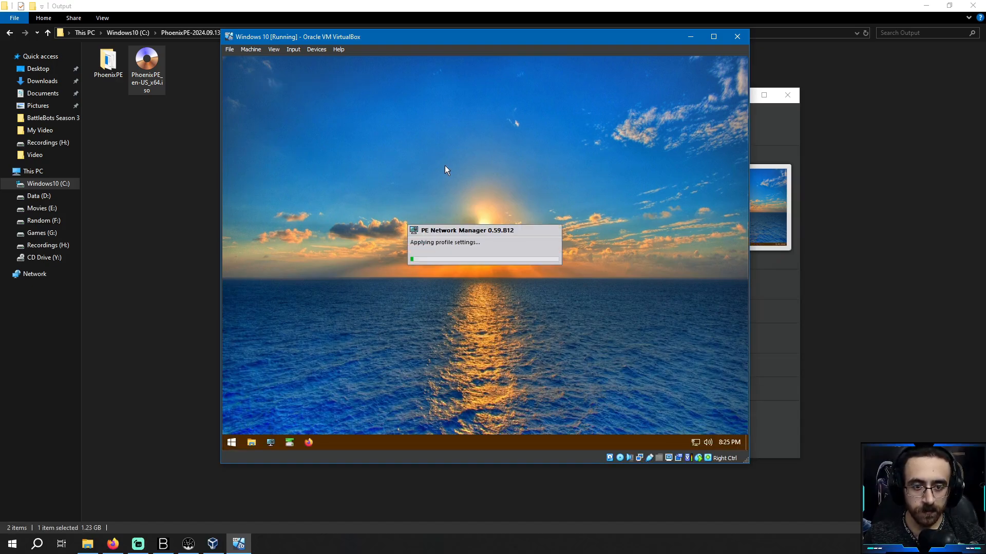
# Step: Check the booted WinPE's network connection by loading google.com in Firefox, and close the browser
pyautogui.click(519, 348)
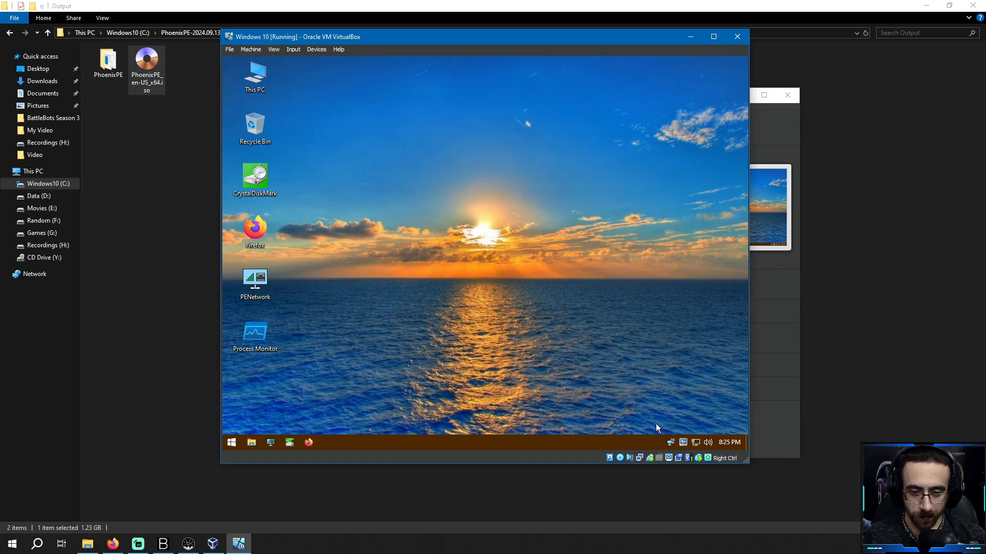
pyautogui.moveTo(670, 444)
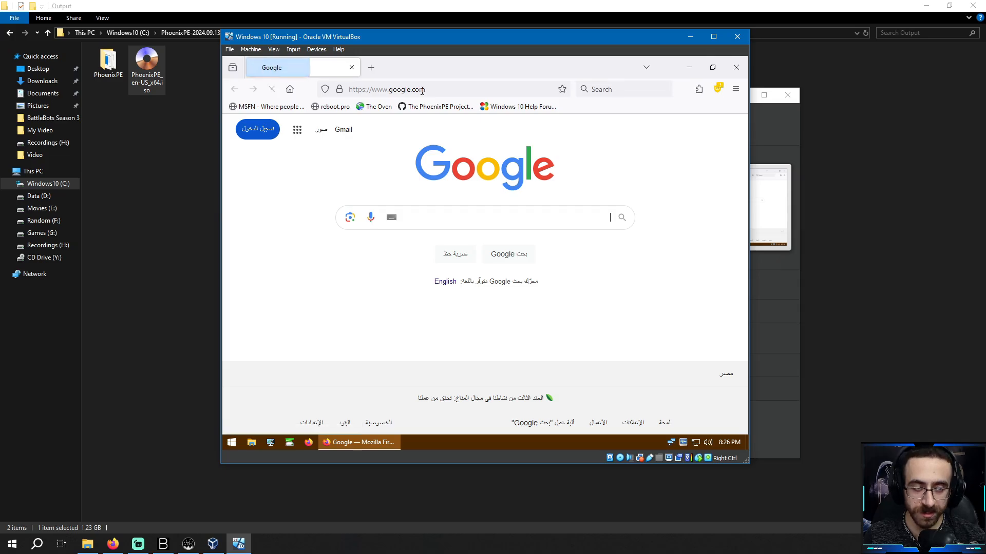
pyautogui.click(735, 69)
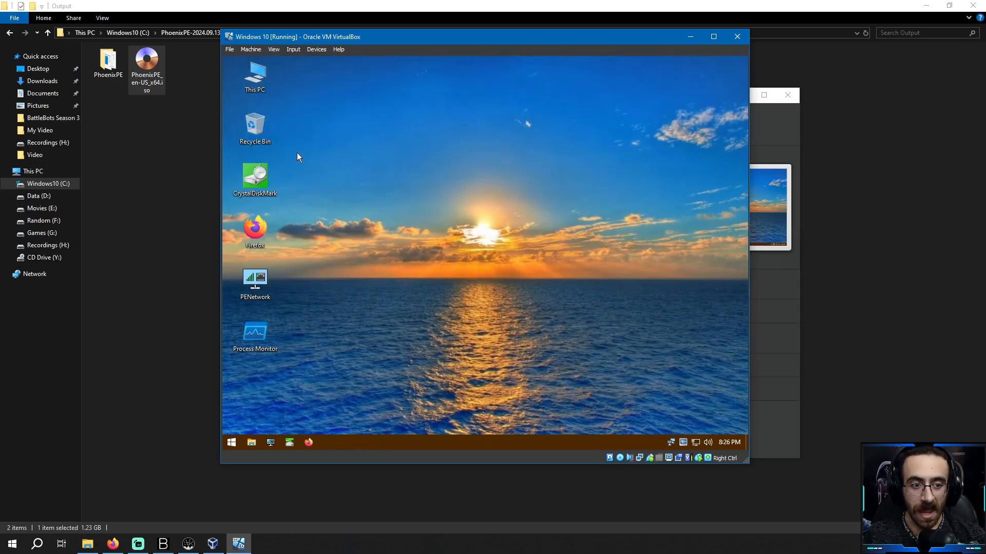
# Step: Compare the System Information folder in the WinPE Start menu with CPU-Z's shortcut options in PEBakery
pyautogui.click(230, 441)
pyautogui.click(266, 408)
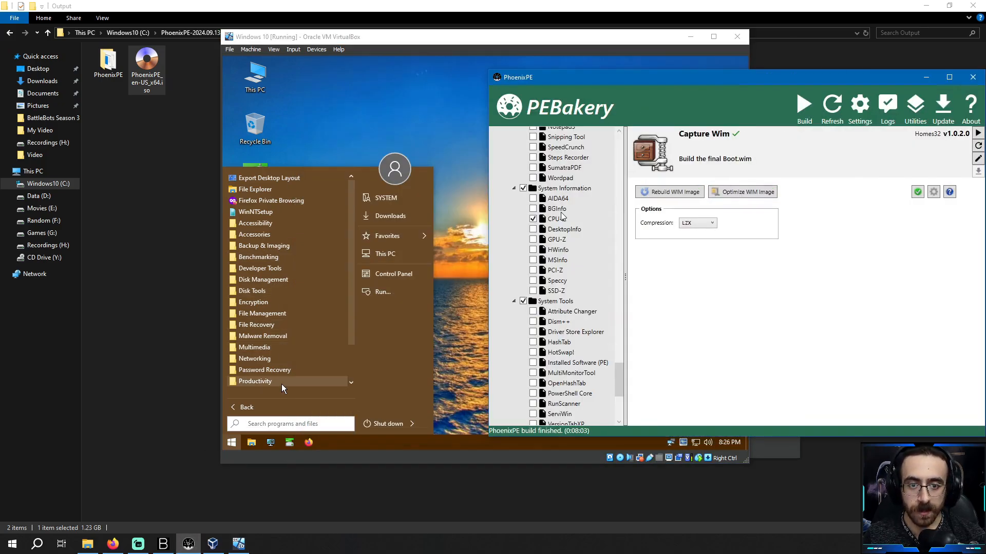
pyautogui.click(557, 219)
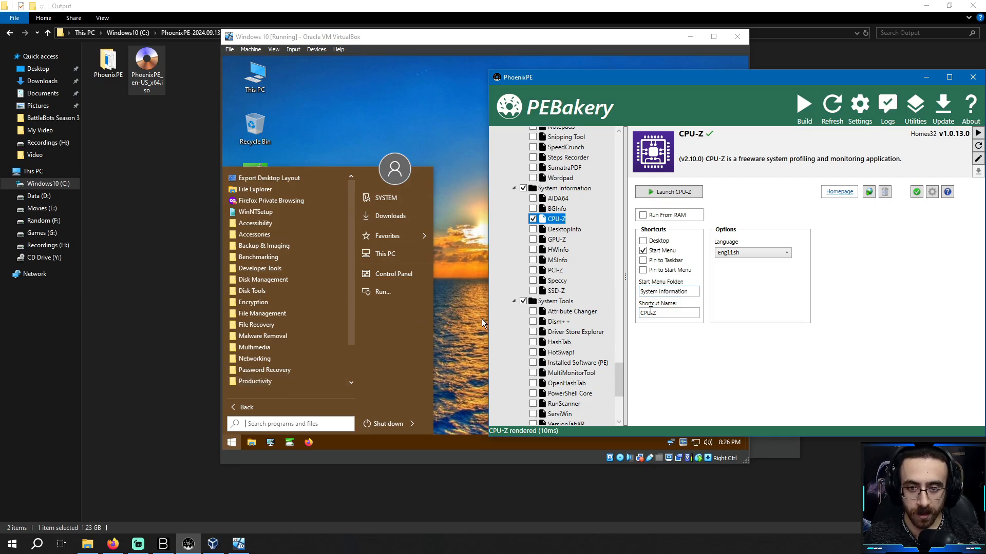
pyautogui.scroll(-2, 256, 323)
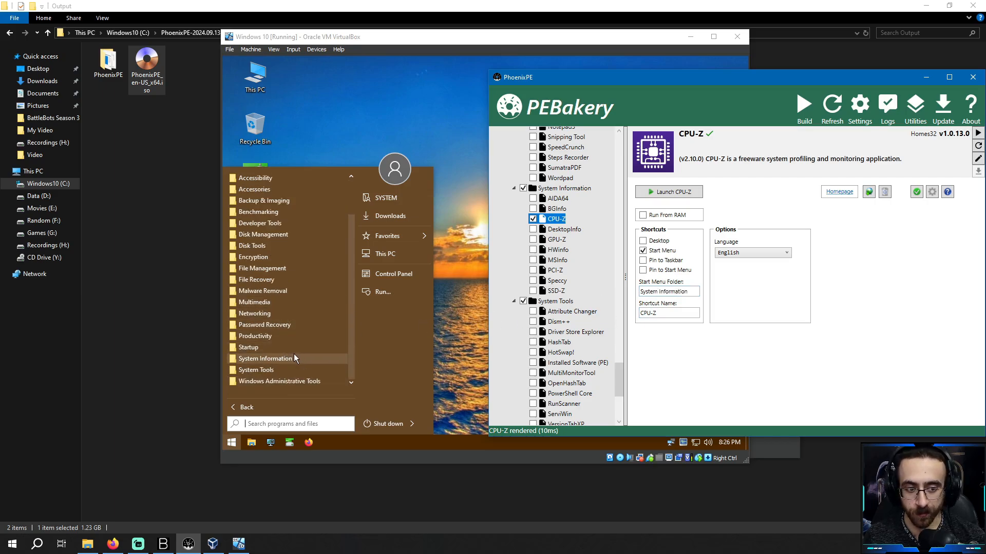
pyautogui.click(286, 359)
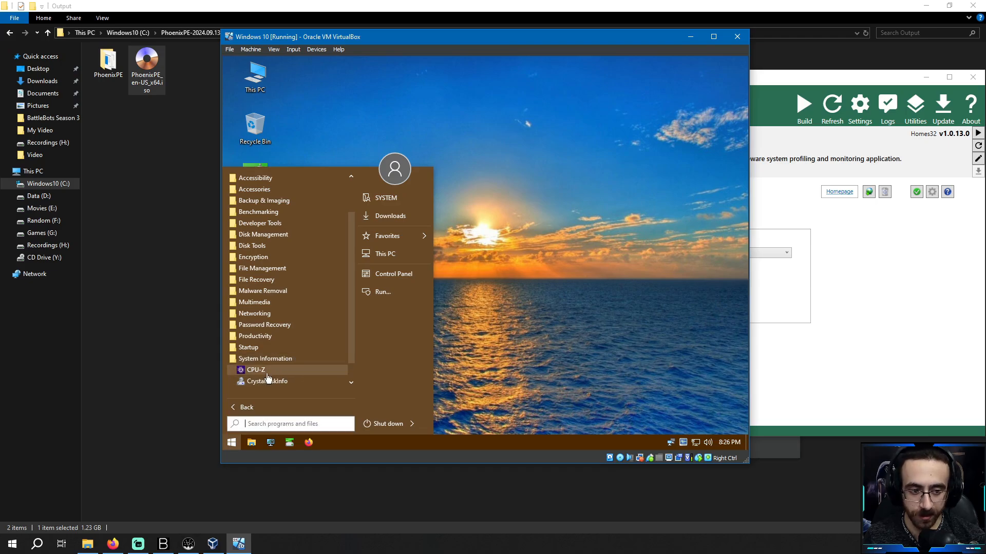
pyautogui.scroll(-1, 284, 361)
pyautogui.click(798, 272)
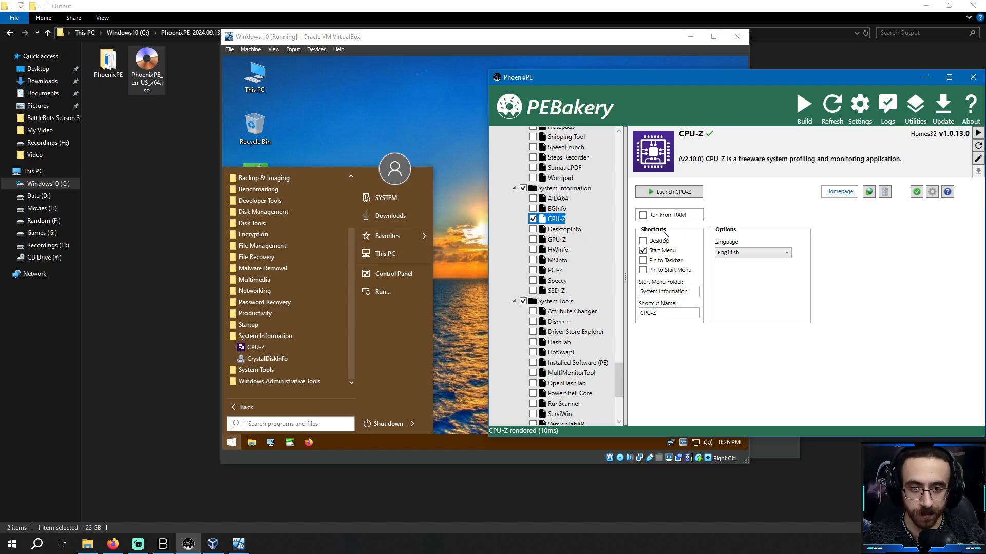
pyautogui.click(459, 193)
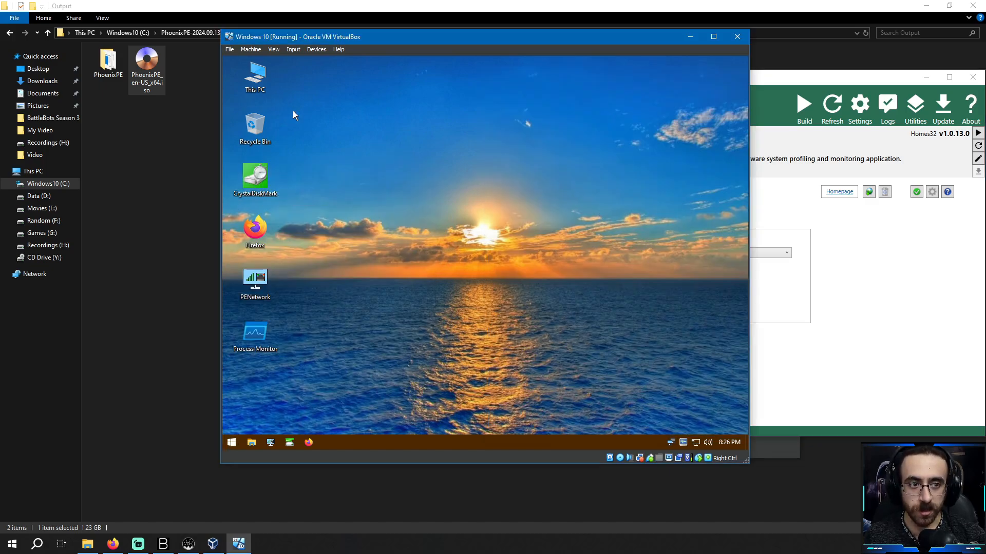
# Step: Review CrystalDiskMark's shortcut options in PEBakery, and test its taskbar shortcut in WinPE before closing the program
pyautogui.click(726, 218)
pyautogui.scroll(2, 578, 240)
pyautogui.scroll(7, 577, 237)
pyautogui.scroll(8, 581, 223)
pyautogui.click(569, 244)
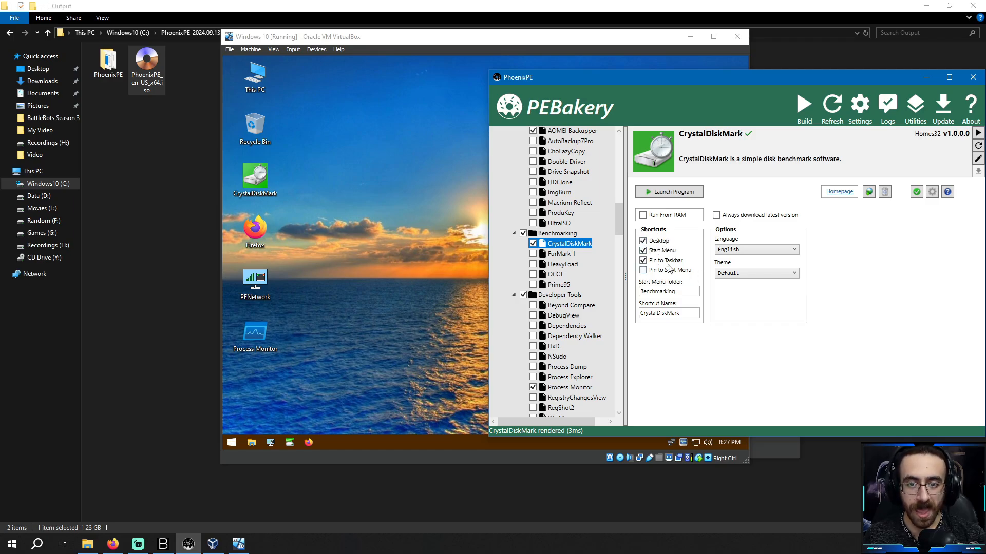
pyautogui.click(291, 441)
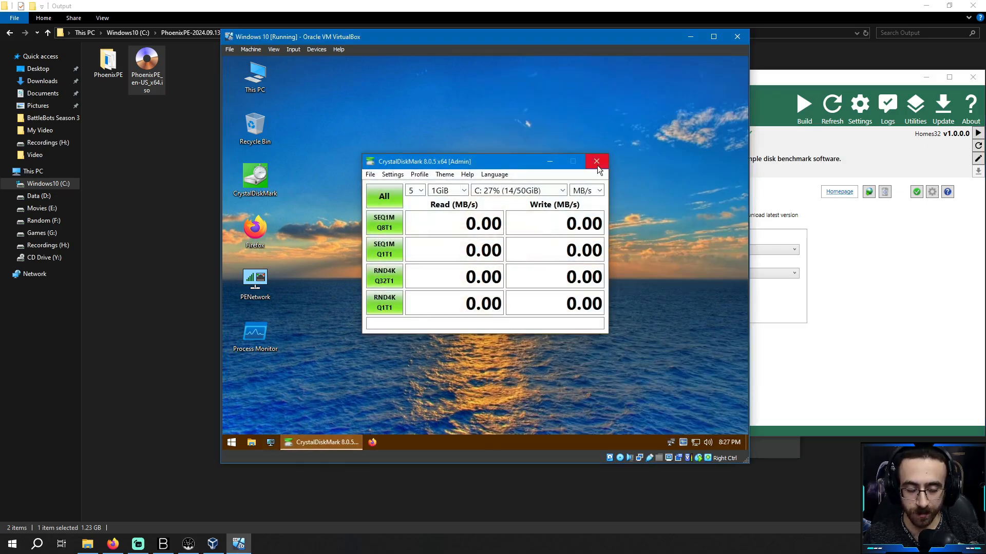
pyautogui.click(597, 165)
pyautogui.click(754, 222)
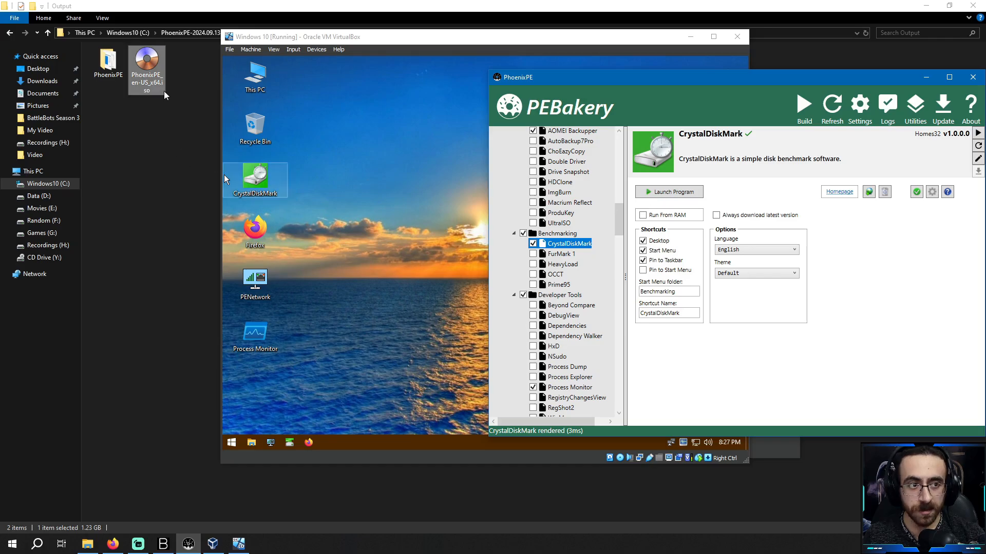
# Step: Open the built PhoenixPE ISO as a 7-Zip archive and browse to the Program Files folder inside sources\Boot.wim
pyautogui.rightClick(150, 67)
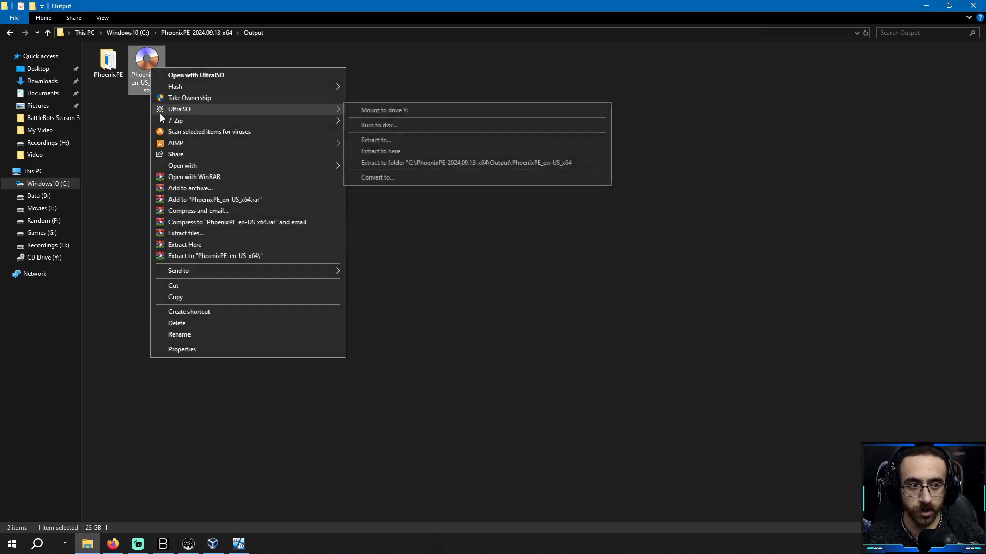
pyautogui.moveTo(319, 119)
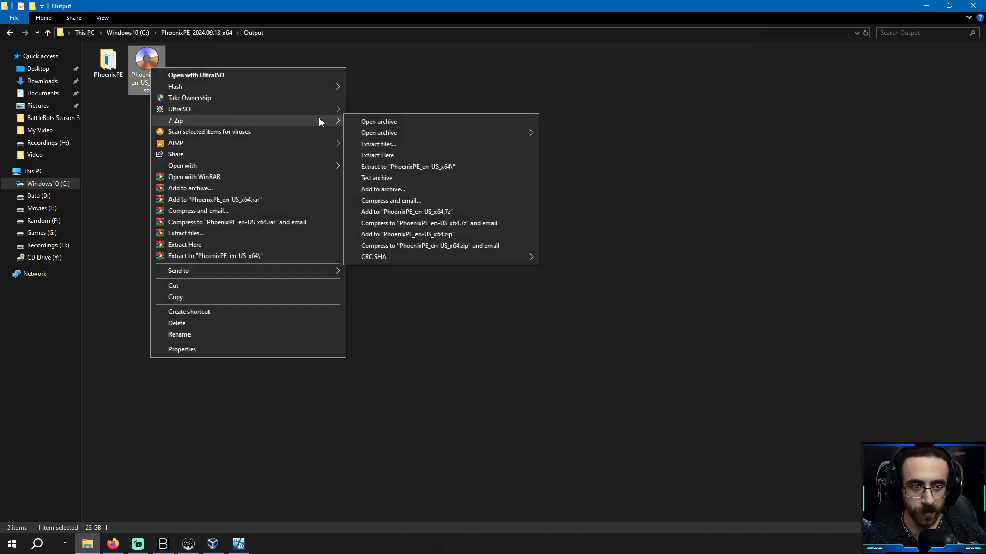
pyautogui.click(382, 122)
pyautogui.doubleClick(285, 148)
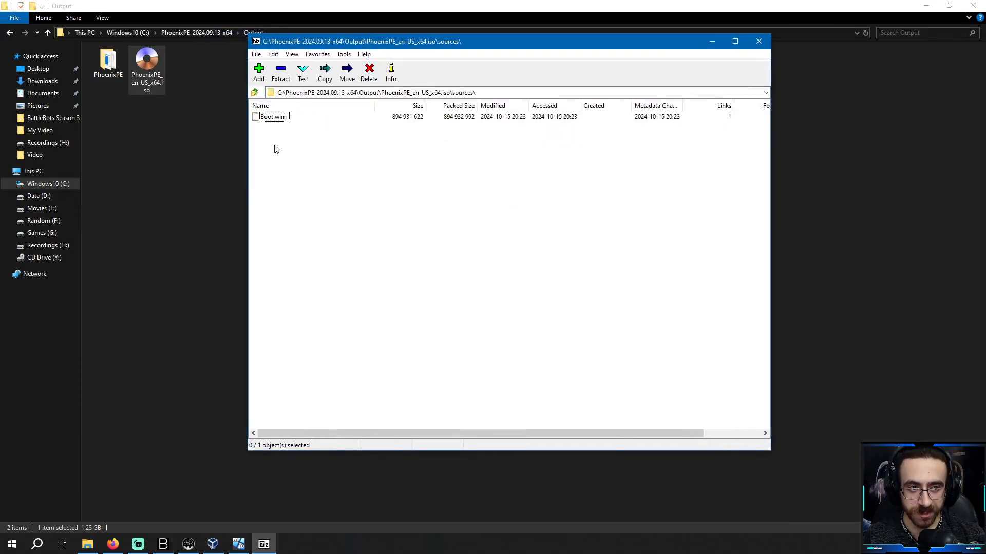
pyautogui.doubleClick(273, 118)
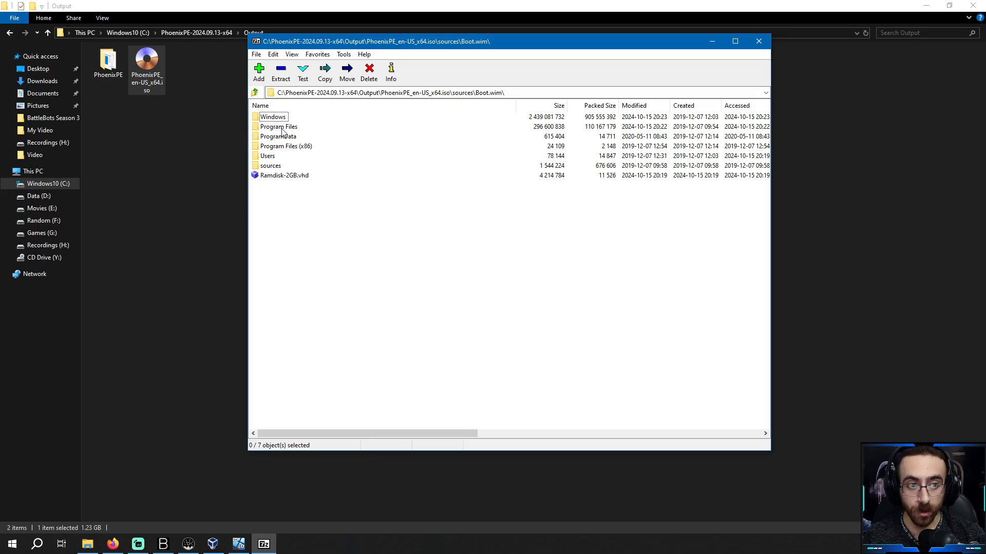
pyautogui.doubleClick(279, 127)
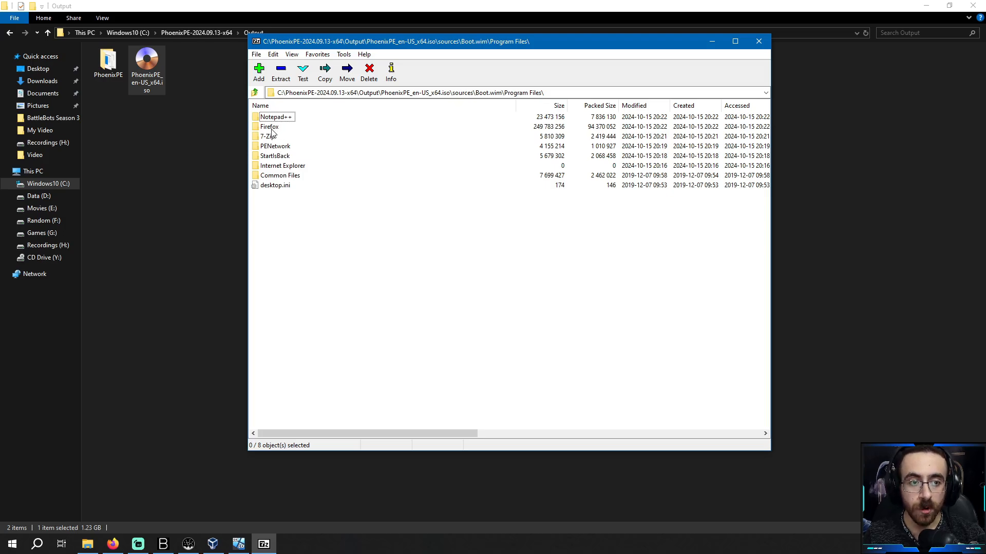
# Step: Compare the Boot.wim Program Files folders with the Run From RAM options of 7-Zip and Mozilla Firefox in PEBakery
pyautogui.click(192, 543)
pyautogui.scroll(-10, 539, 188)
pyautogui.click(554, 247)
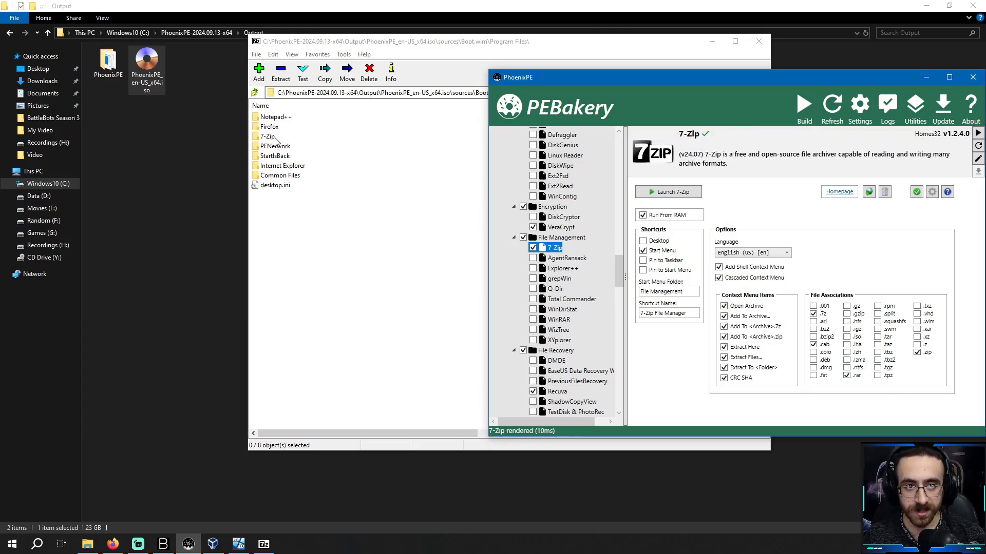
pyautogui.scroll(-3, 563, 247)
pyautogui.scroll(-5, 563, 247)
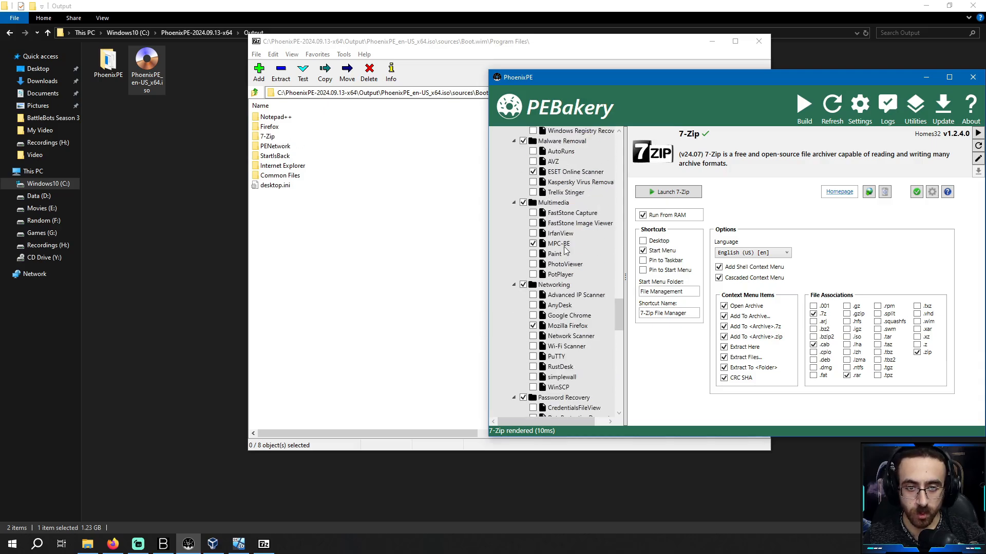
pyautogui.scroll(-5, 575, 212)
pyautogui.click(568, 301)
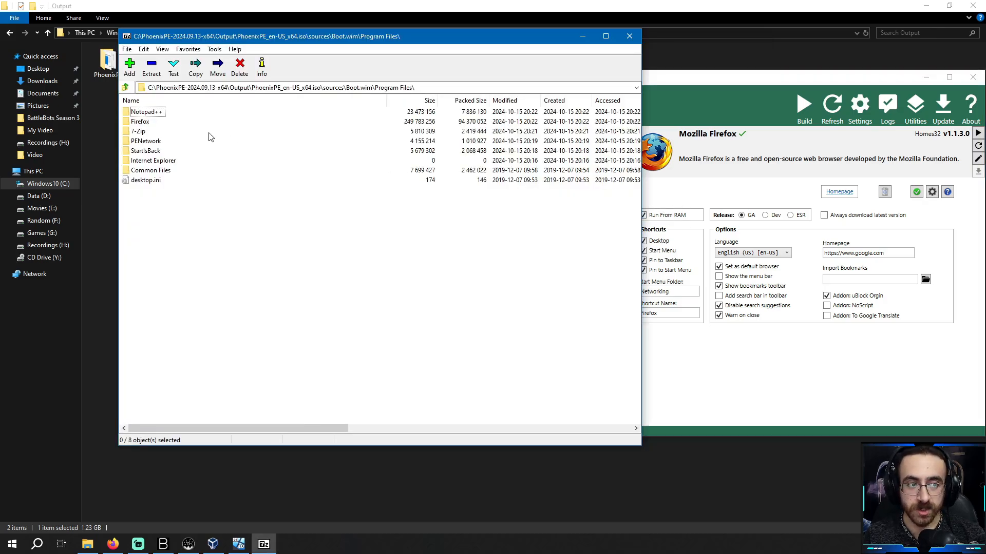
# Step: Examine the ISO's root-level Programs folder and compare its MPC-BE entry with that program's Run From RAM option in PEBakery
pyautogui.click(358, 88)
pyautogui.moveTo(346, 87); pyautogui.dragTo(368, 88)
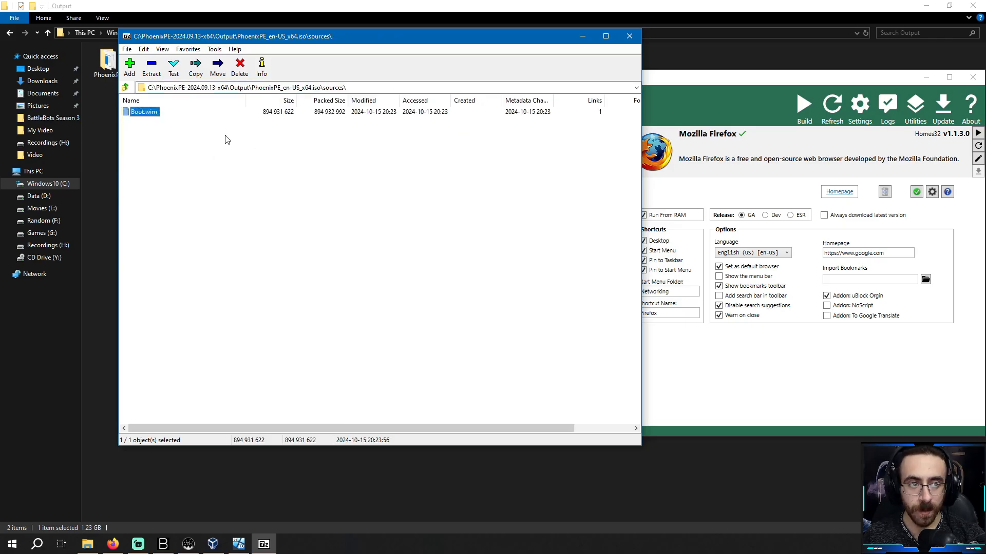
pyautogui.press('BackSpace')
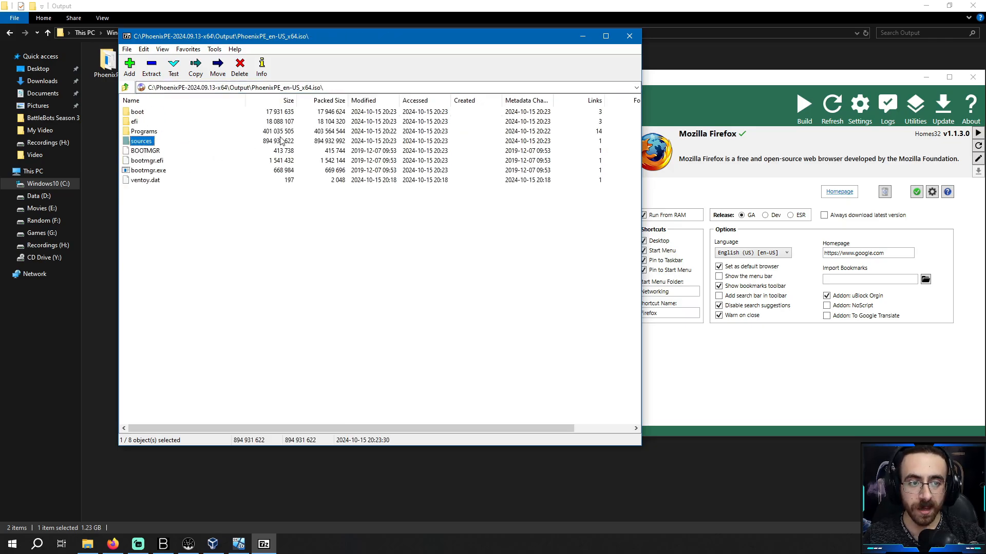
pyautogui.doubleClick(138, 132)
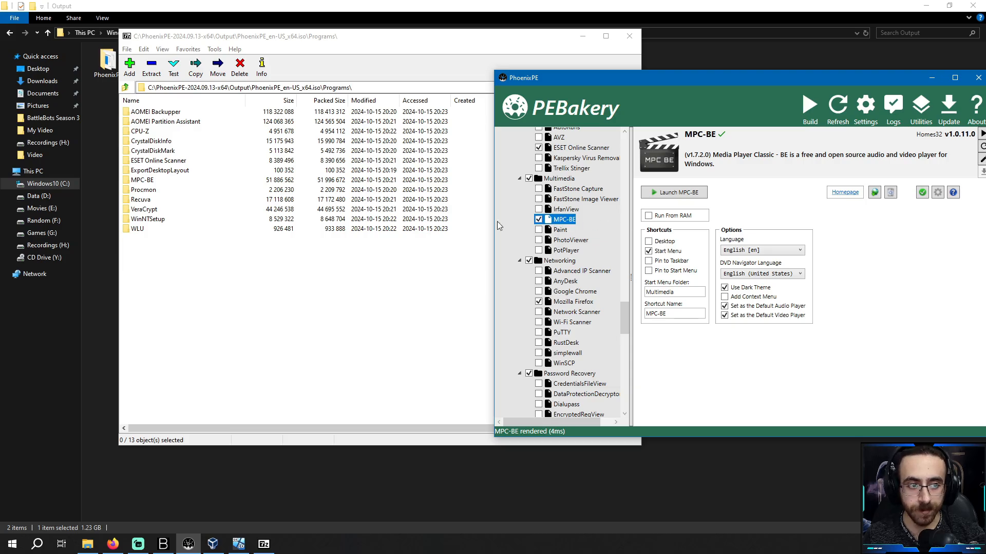
pyautogui.click(142, 180)
pyautogui.click(649, 212)
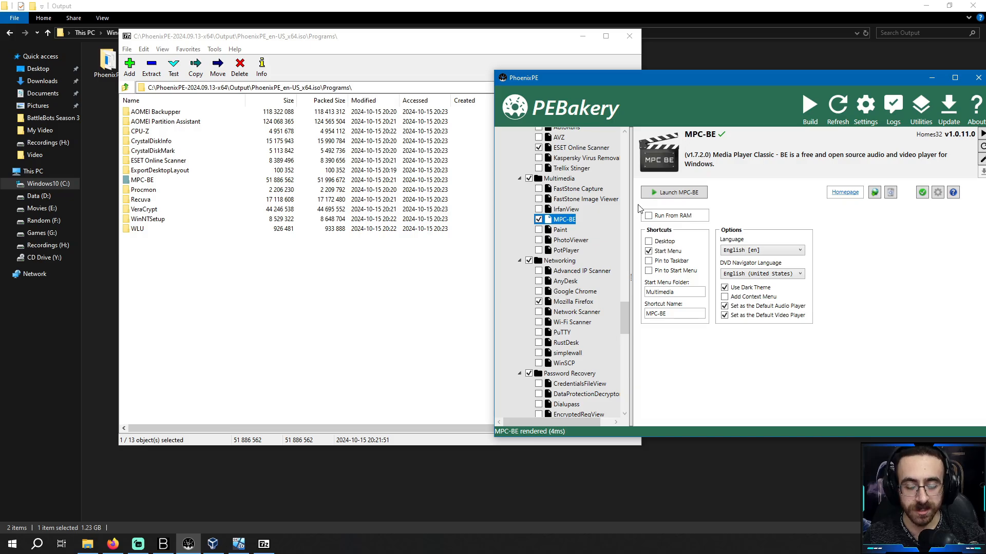
# Step: Return to the ISO root and browse to the Windows\INF folder inside sources\Boot.wim
pyautogui.click(125, 87)
pyautogui.click(142, 141)
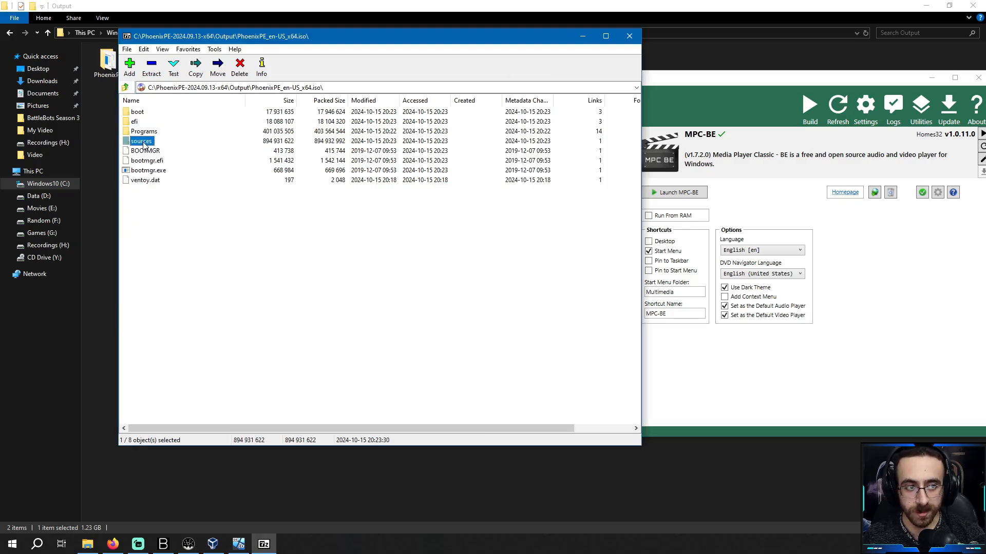
pyautogui.doubleClick(145, 143)
pyautogui.doubleClick(140, 113)
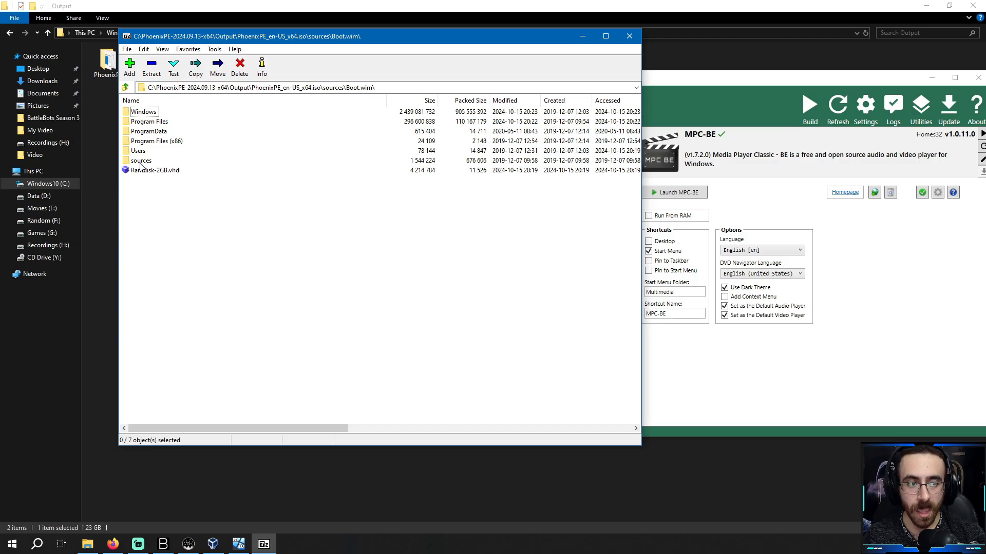
pyautogui.doubleClick(144, 112)
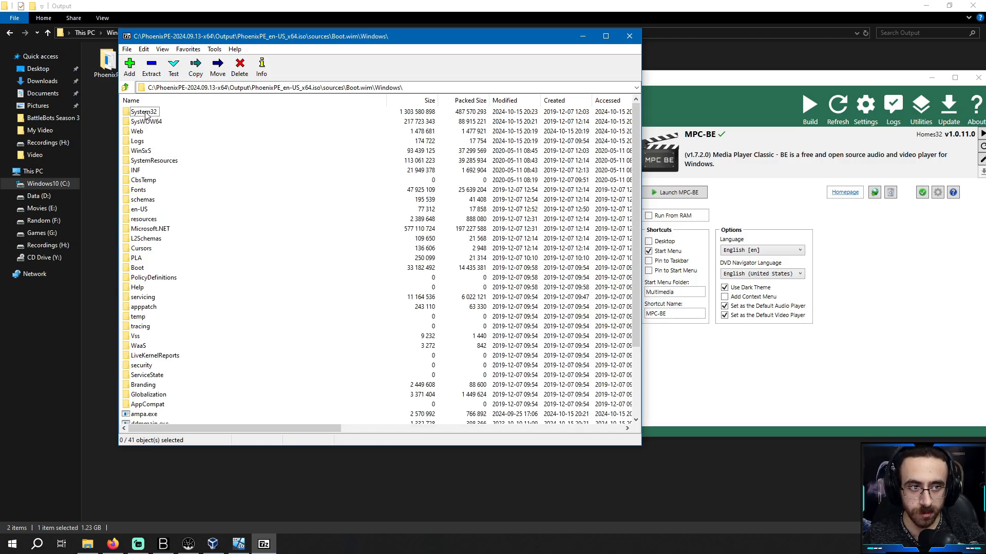
pyautogui.doubleClick(135, 171)
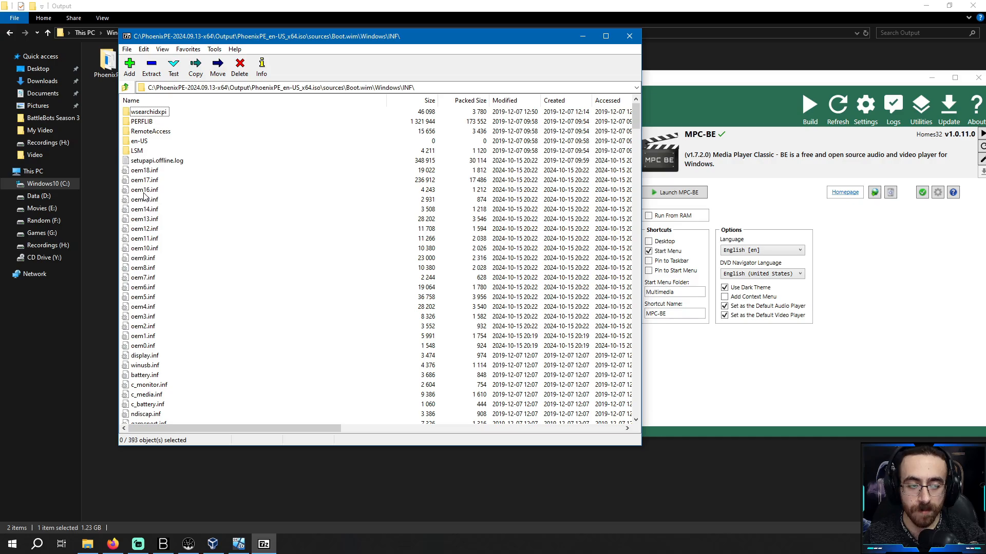
# Step: Examine the numbered oem driver INF files in the Windows\INF folder
pyautogui.click(145, 191)
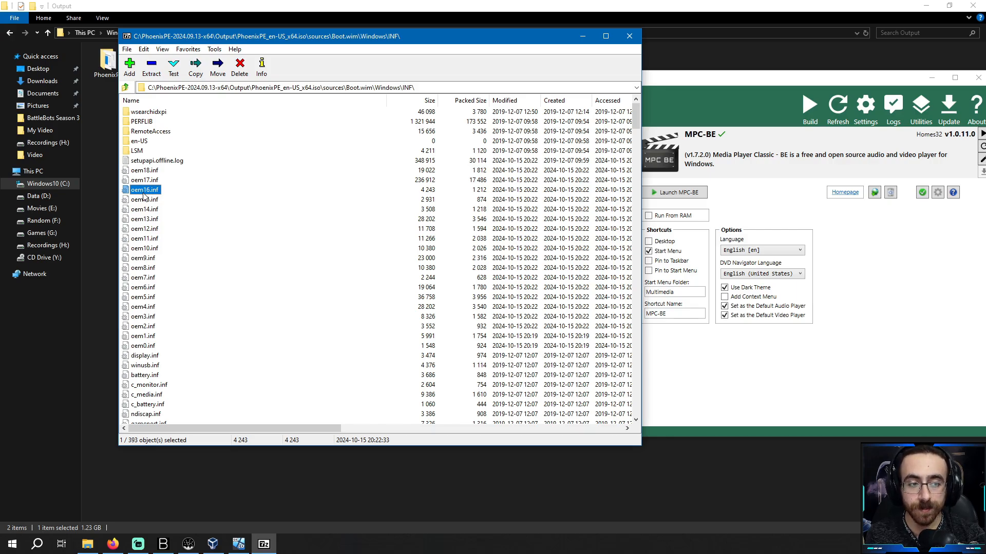
pyautogui.click(145, 221)
pyautogui.click(144, 240)
pyautogui.click(144, 260)
pyautogui.click(143, 280)
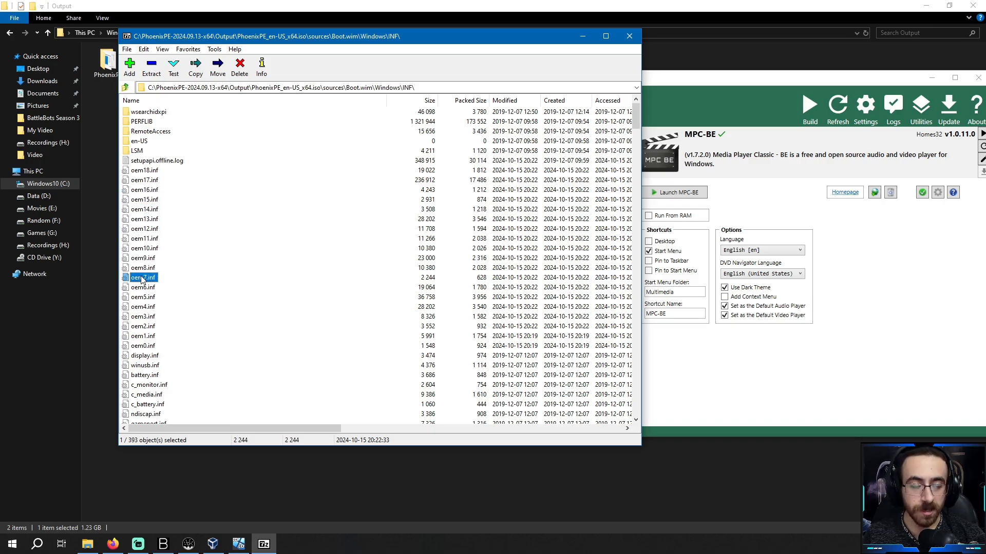
pyautogui.click(148, 229)
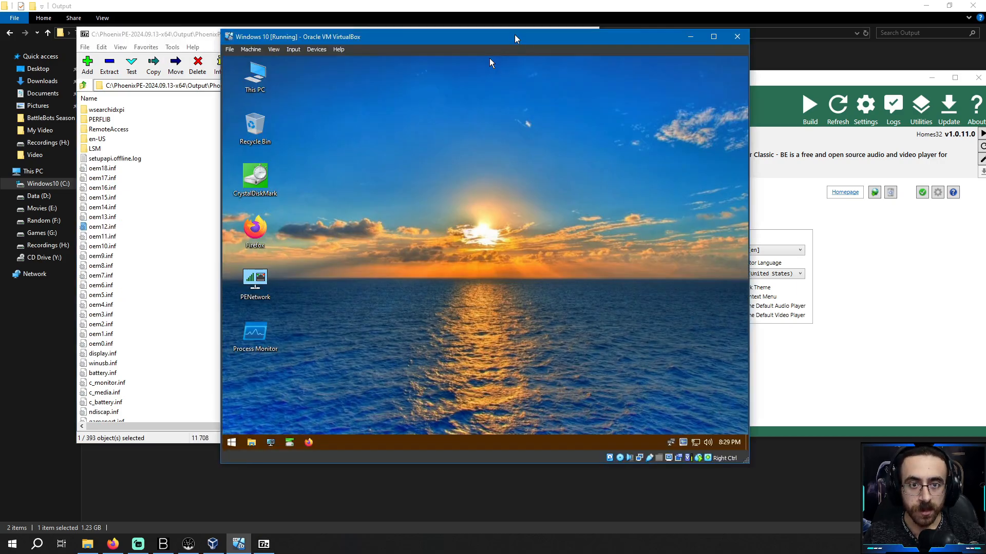
# Step: Compare the Boot (X:) drive in WinPE's This PC with the WinPE Cache Size choices in PEBakery's Core Config
pyautogui.moveTo(489, 34); pyautogui.dragTo(312, 33)
pyautogui.doubleClick(89, 80)
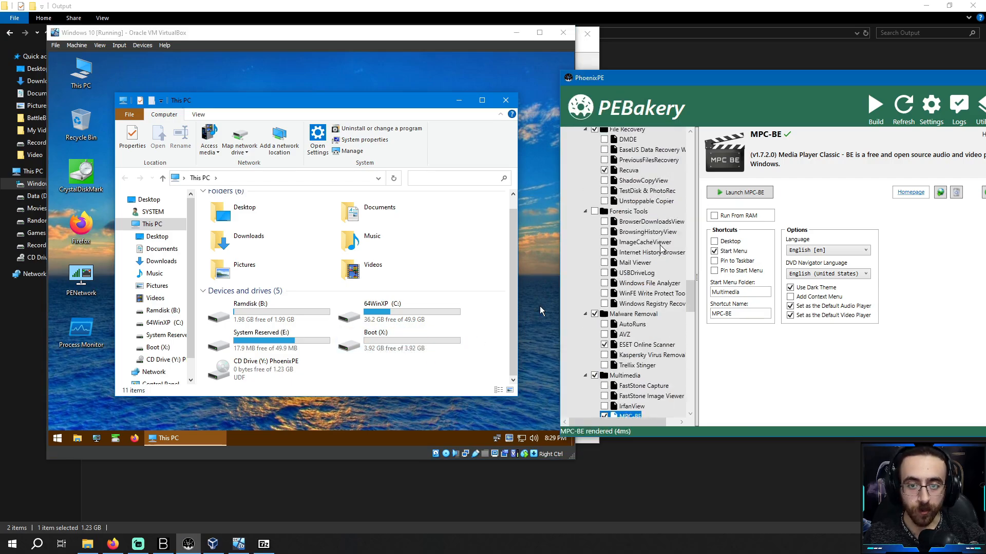
pyautogui.scroll(20, 661, 245)
pyautogui.scroll(15, 661, 249)
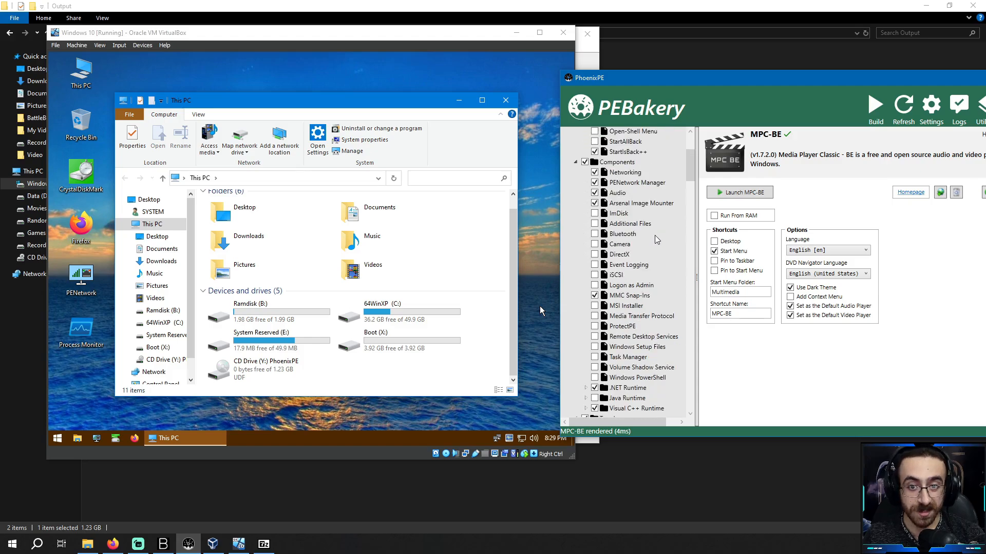
pyautogui.click(626, 196)
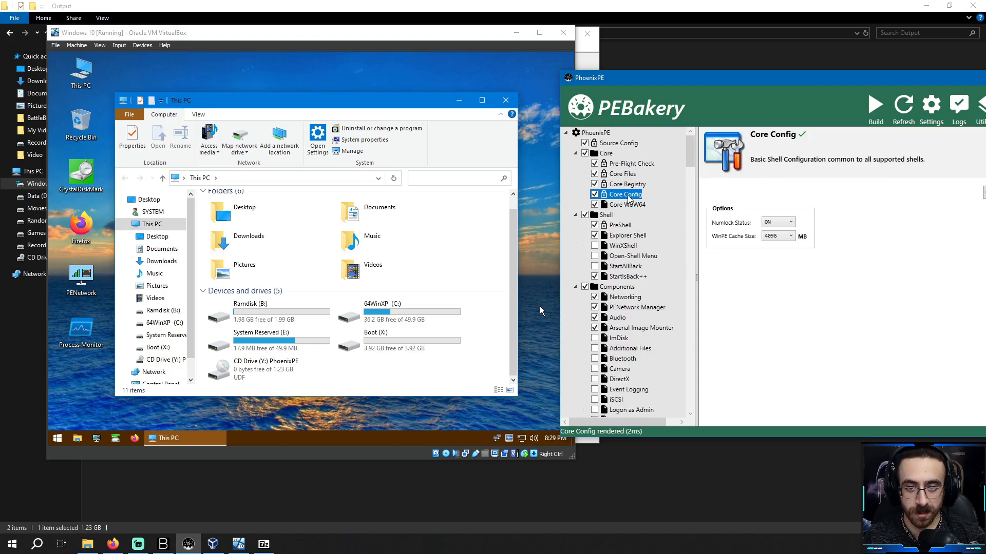
pyautogui.click(772, 239)
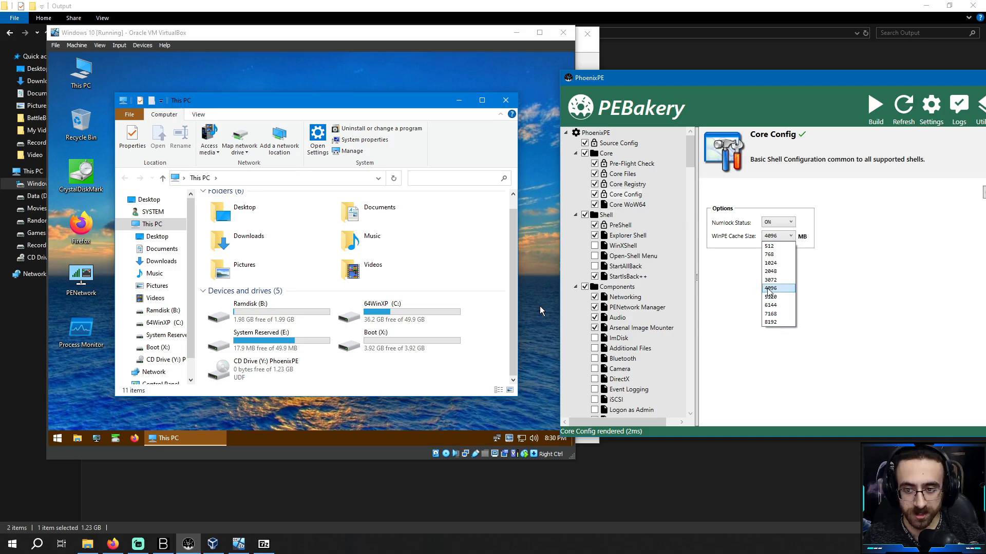
pyautogui.click(736, 288)
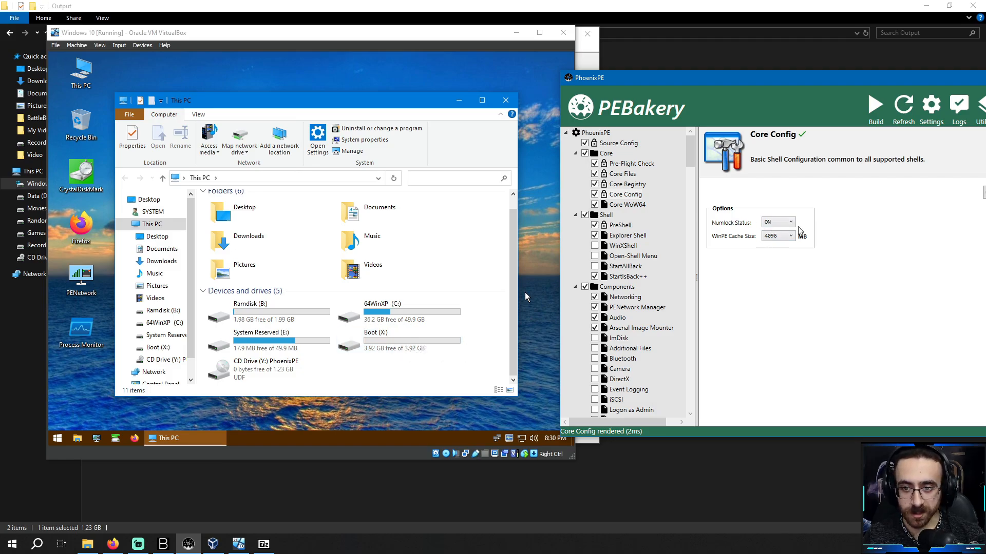
pyautogui.click(371, 343)
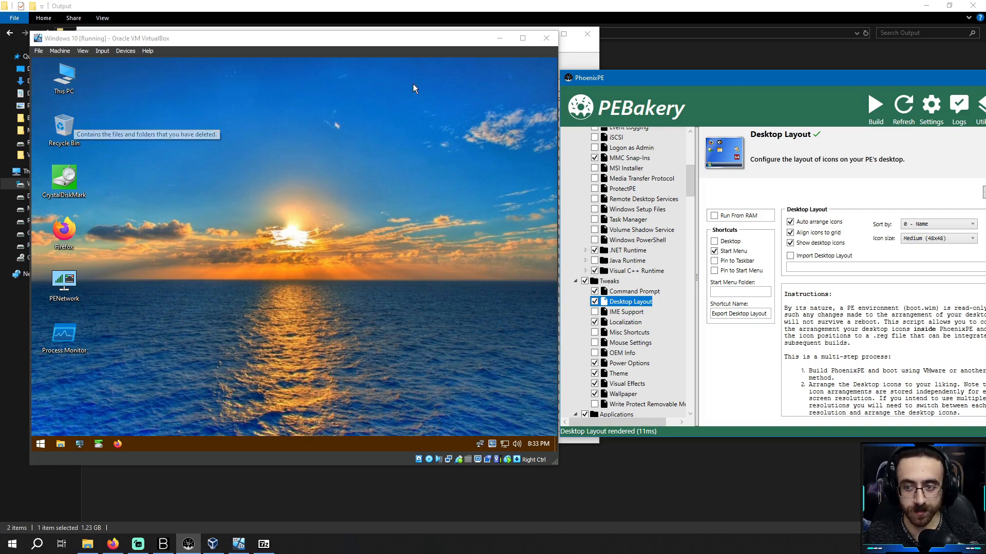
# Step: Finish reviewing the Desktop Layout options, and close PEBakery, the Windows 10 virtual machine and the 7-Zip archive window
pyautogui.moveTo(703, 81); pyautogui.dragTo(636, 78)
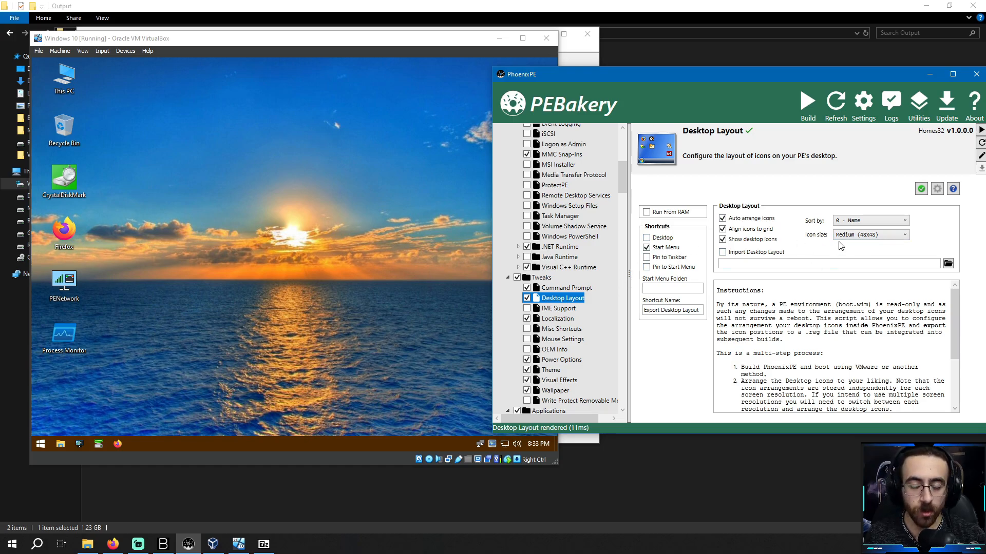
pyautogui.moveTo(945, 76); pyautogui.dragTo(875, 77)
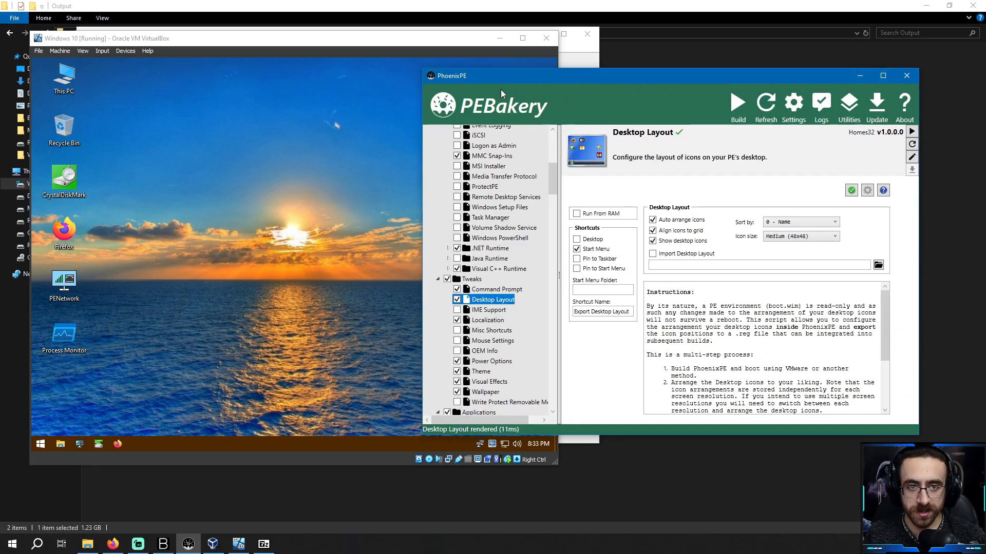
pyautogui.click(906, 76)
pyautogui.moveTo(421, 45); pyautogui.dragTo(619, 64)
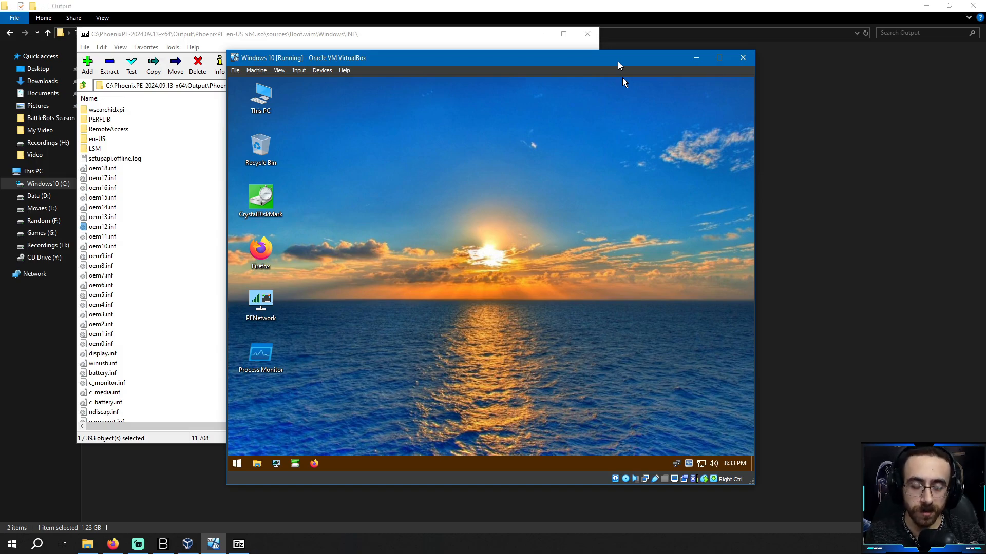
pyautogui.click(743, 58)
pyautogui.click(446, 300)
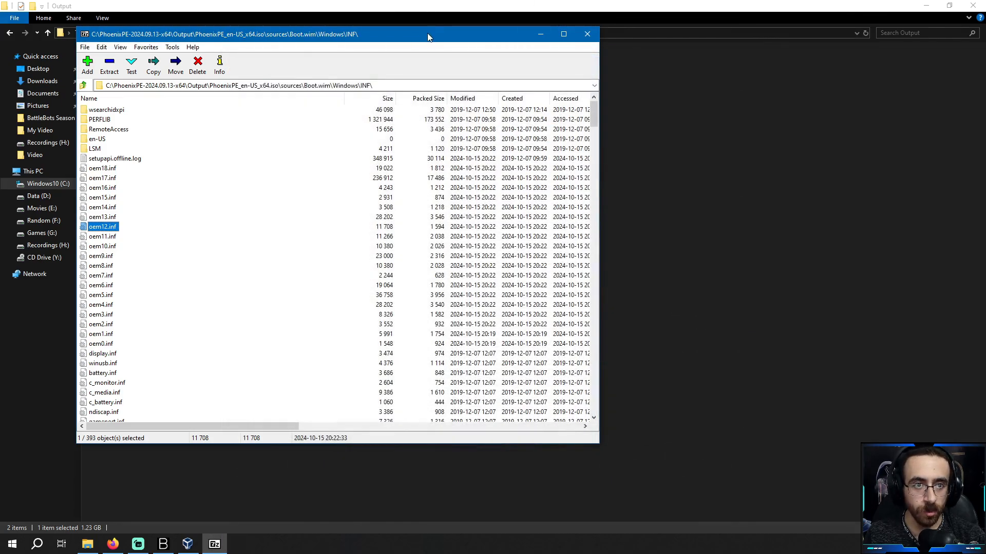
pyautogui.moveTo(428, 34); pyautogui.dragTo(490, 58)
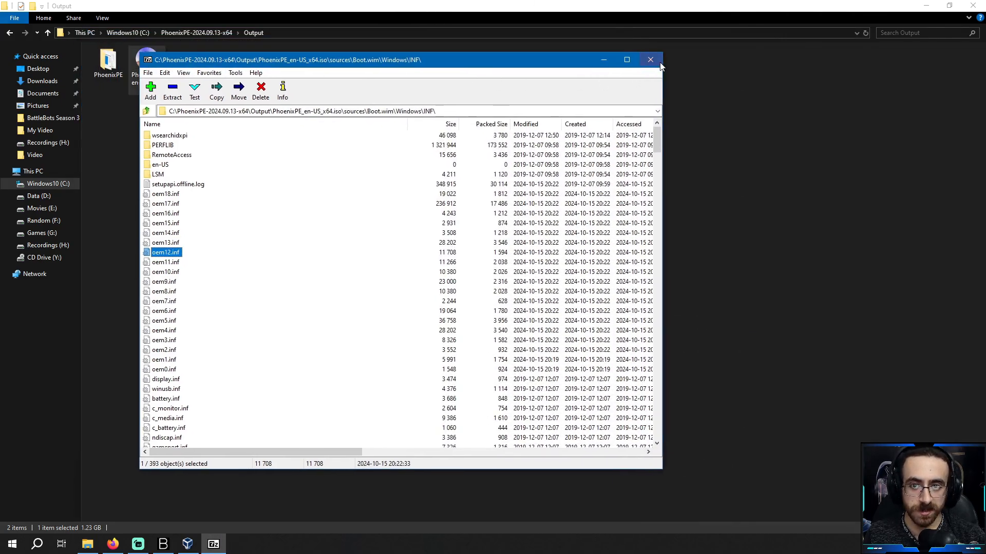
pyautogui.click(654, 60)
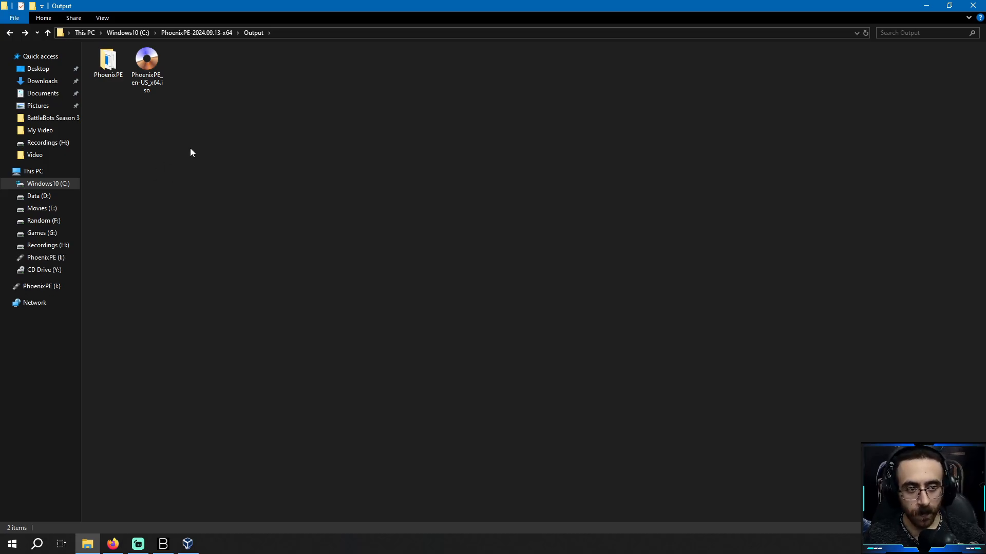
# Step: Paste Rufus.exe into the Output folder and use it to write PhoenixPE_en-US_x64.iso to the 32 GB USB drive with MBR and FAT32
pyautogui.hotkey('ctrl', 'v')
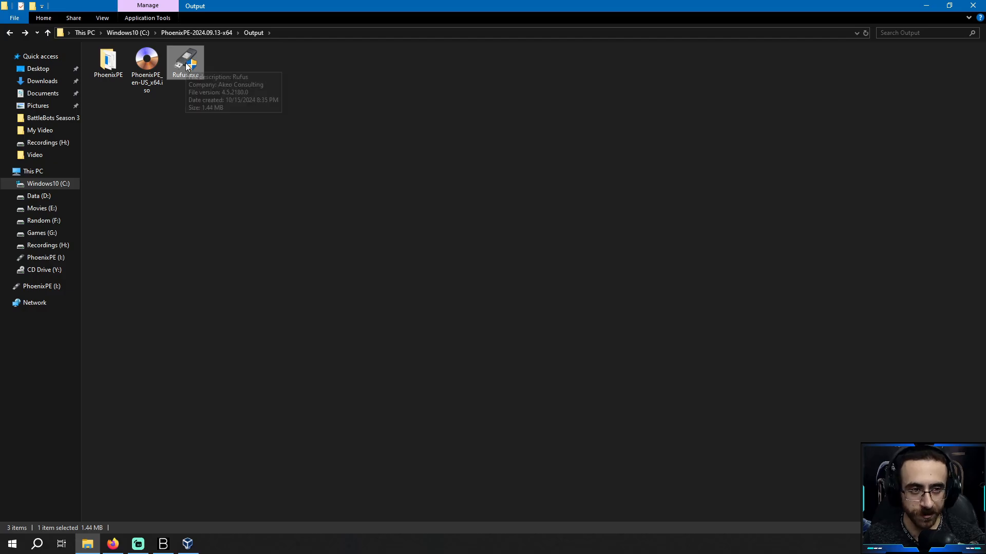
pyautogui.doubleClick(187, 66)
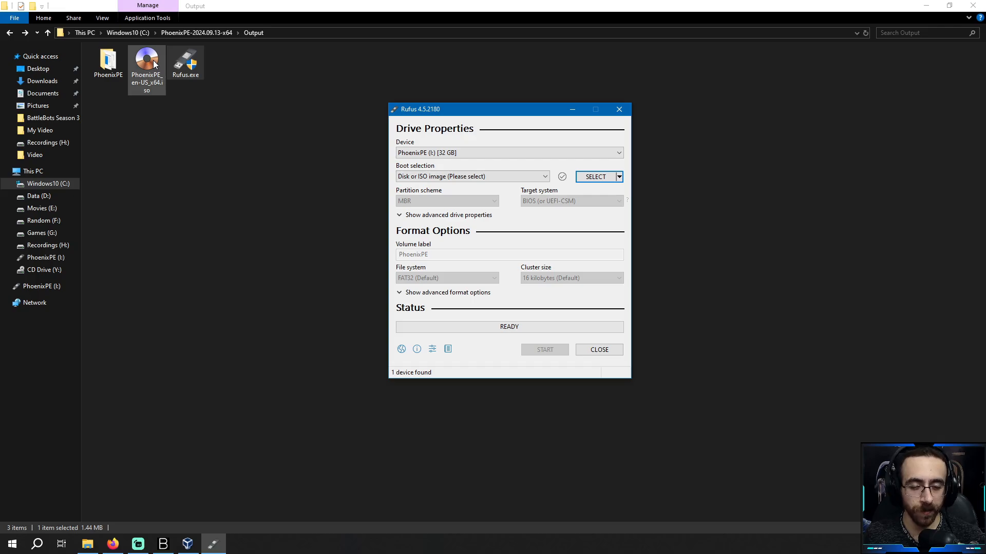
pyautogui.click(539, 349)
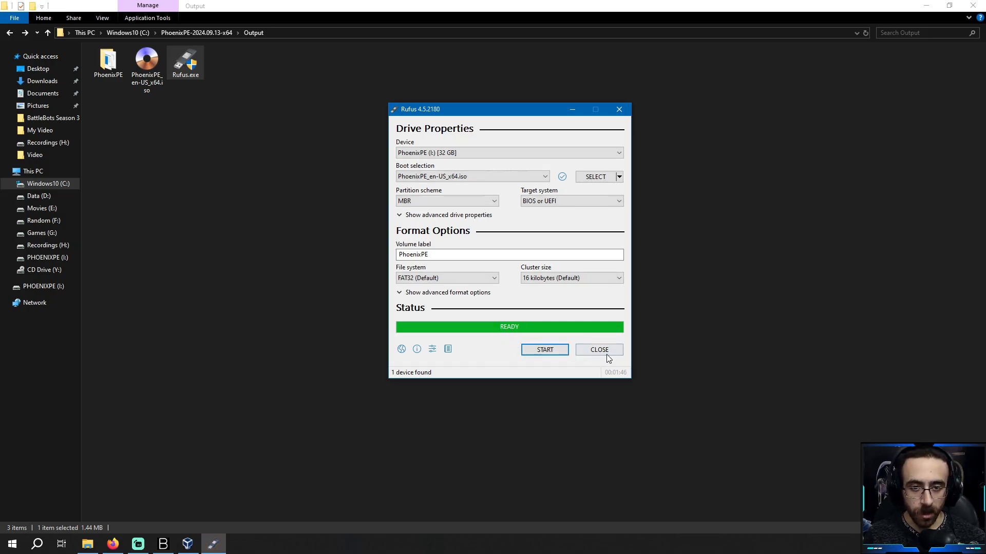
pyautogui.click(577, 355)
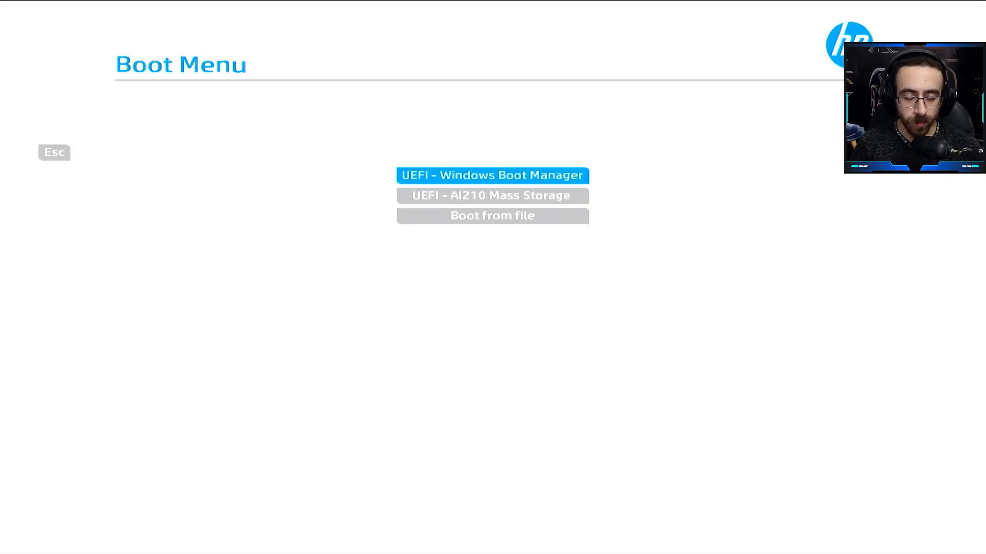
# Step: Boot the PC from the UEFI - AI210 Mass Storage entry and accept the automatic IP, DNS and WINS settings in PE Network Manager
pyautogui.press('Down')
pyautogui.press('Return')
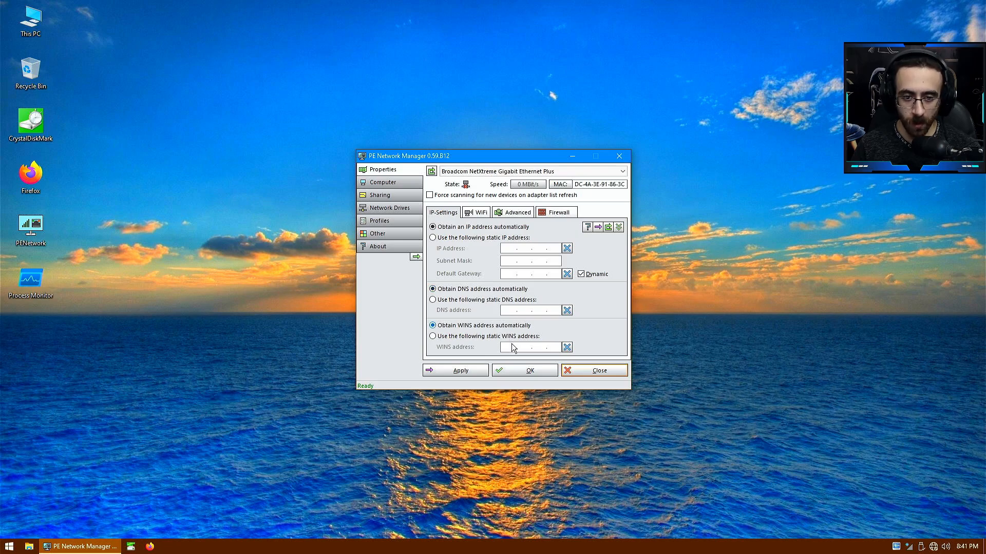
pyautogui.click(521, 371)
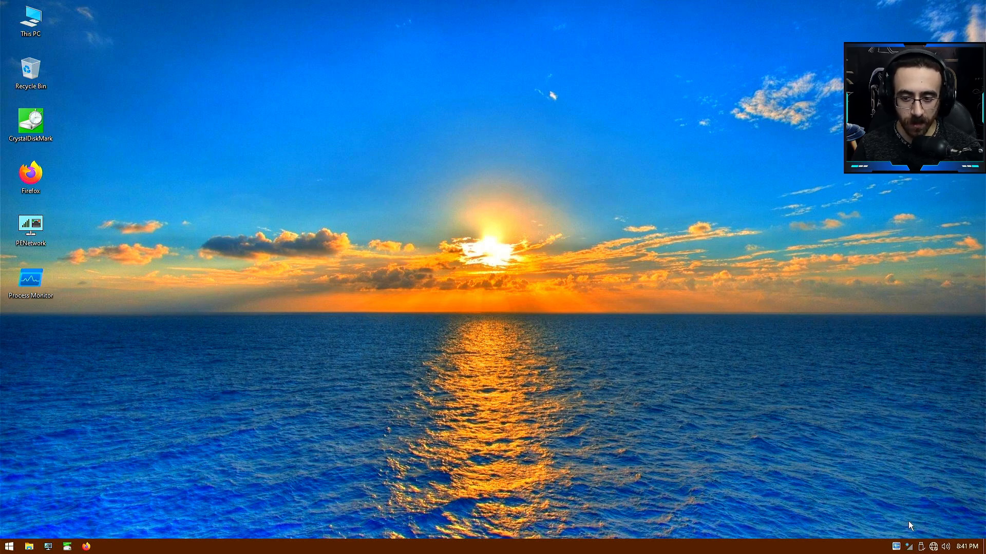
# Step: Connect to the AT wireless network by entering its network key, keeping automatic connection enabled, and dismiss the network list
pyautogui.click(910, 547)
pyautogui.doubleClick(863, 382)
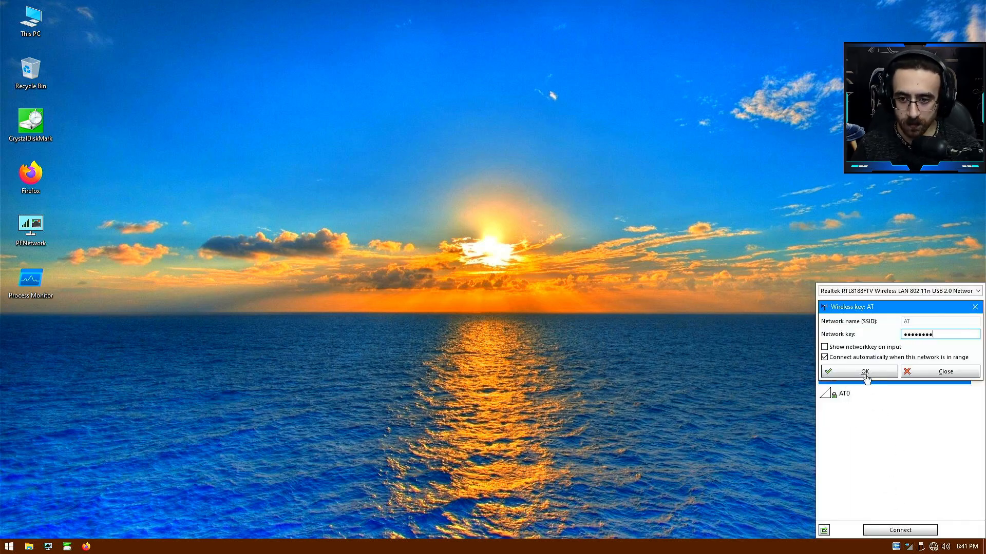
pyautogui.click(865, 373)
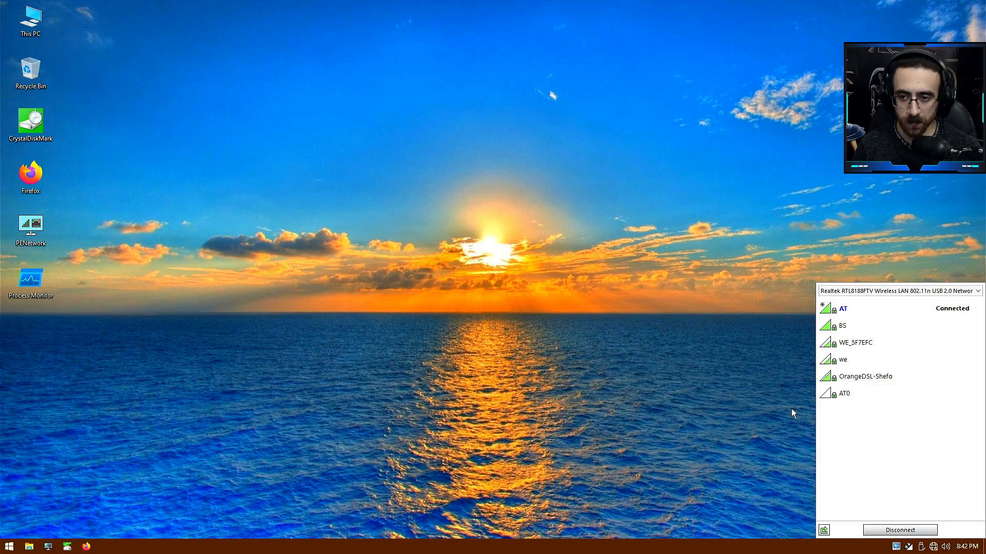
pyautogui.click(466, 345)
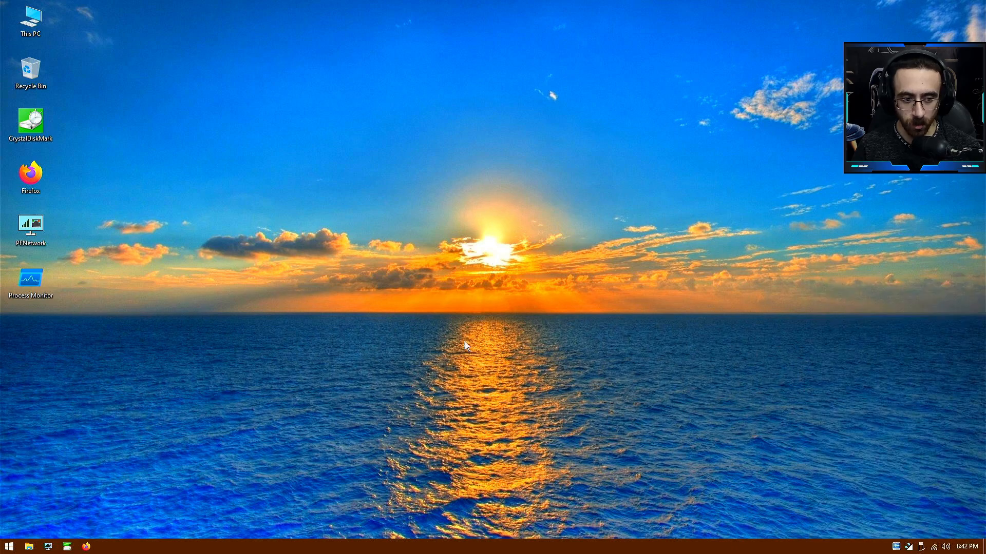
# Step: Check internet access by loading the Google homepage in a maximized Firefox window, and close the browser
pyautogui.click(86, 546)
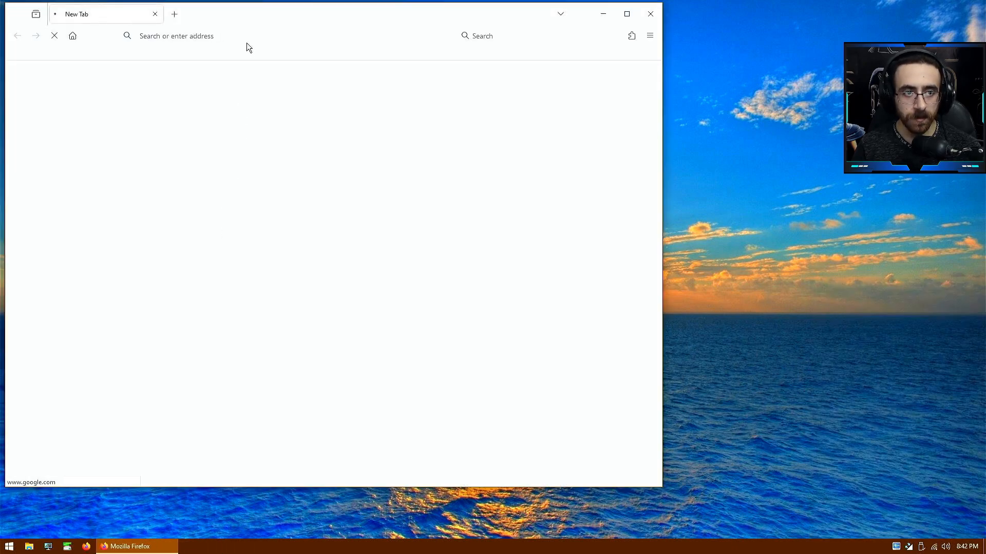
pyautogui.doubleClick(245, 15)
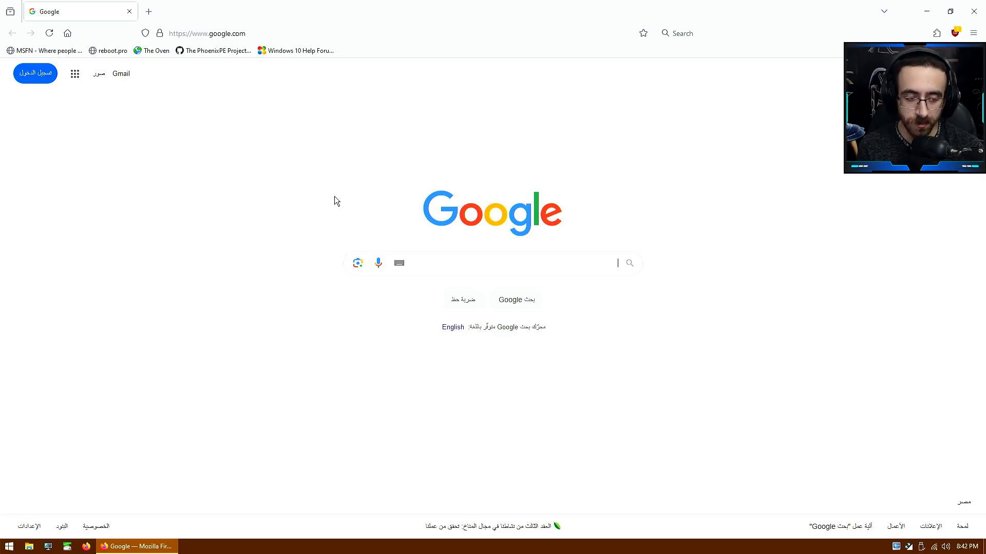
pyautogui.click(974, 11)
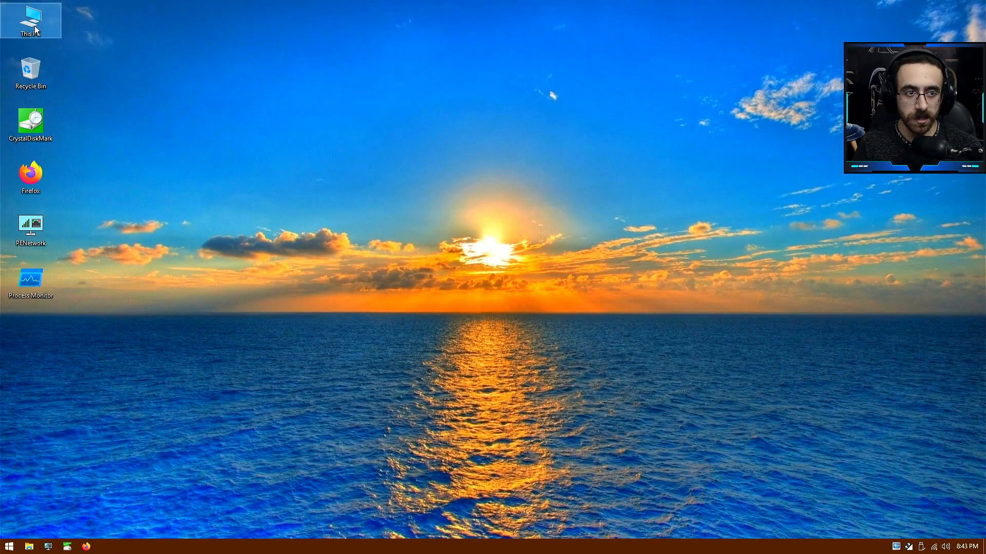
# Step: Examine the folders and drives listed in a maximized This PC window, and close it
pyautogui.press('super+e')
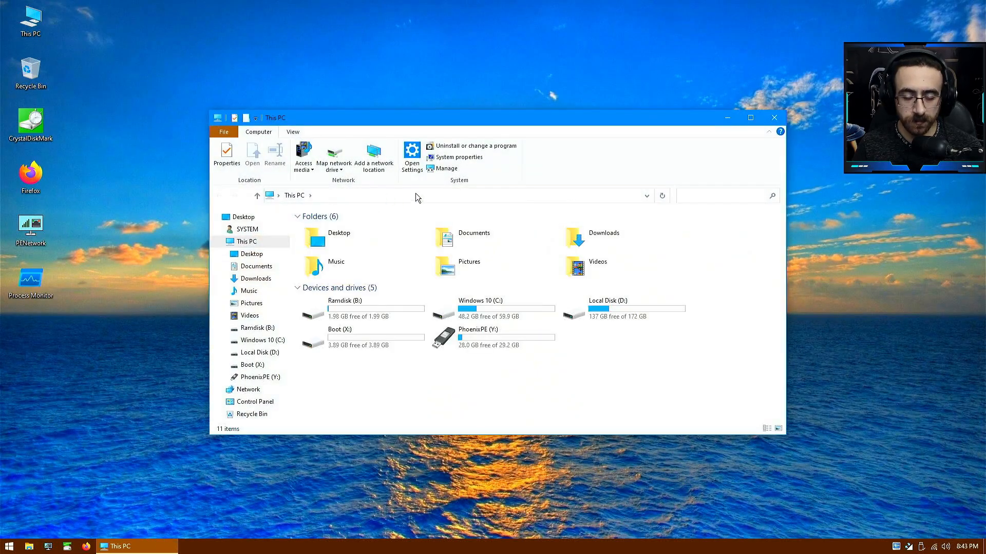
pyautogui.doubleClick(497, 125)
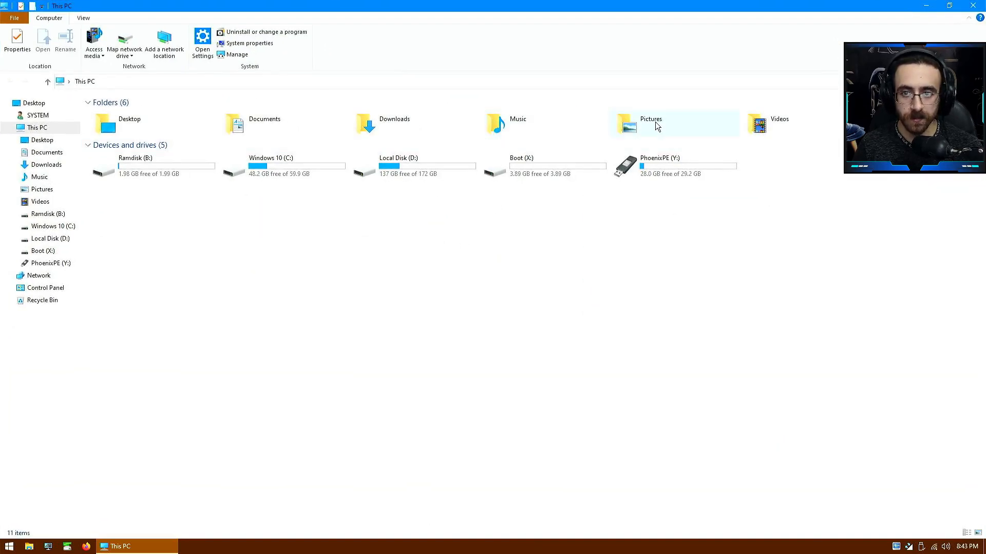
pyautogui.click(971, 6)
# Step: Reopen This PC and review the computer's system properties in a maximized System window
pyautogui.press('super+e')
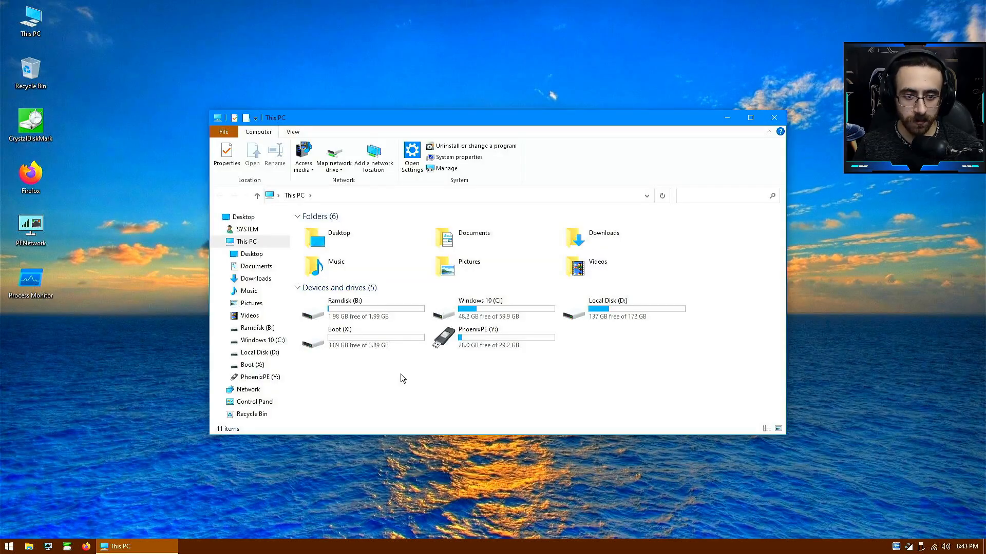
pyautogui.rightClick(402, 376)
pyautogui.click(440, 470)
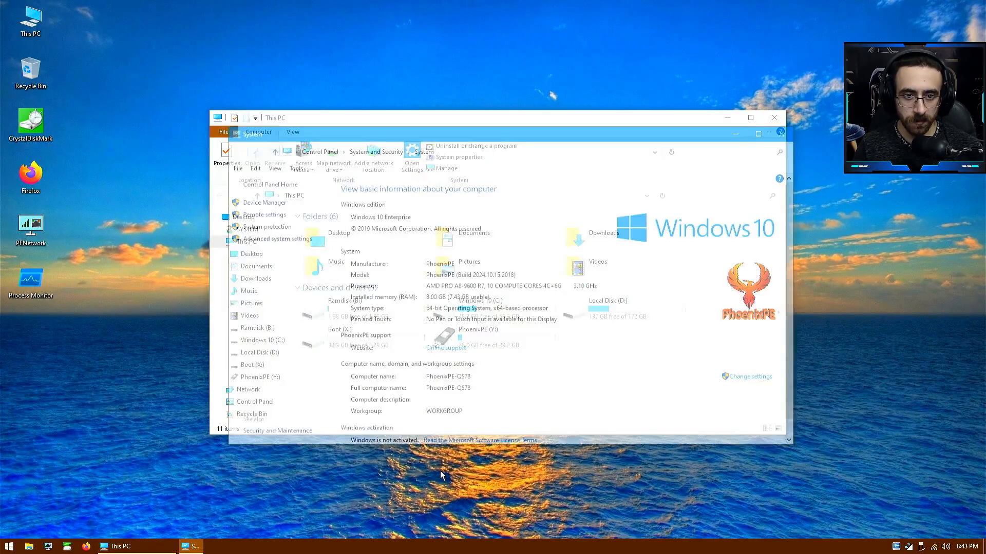
pyautogui.doubleClick(523, 134)
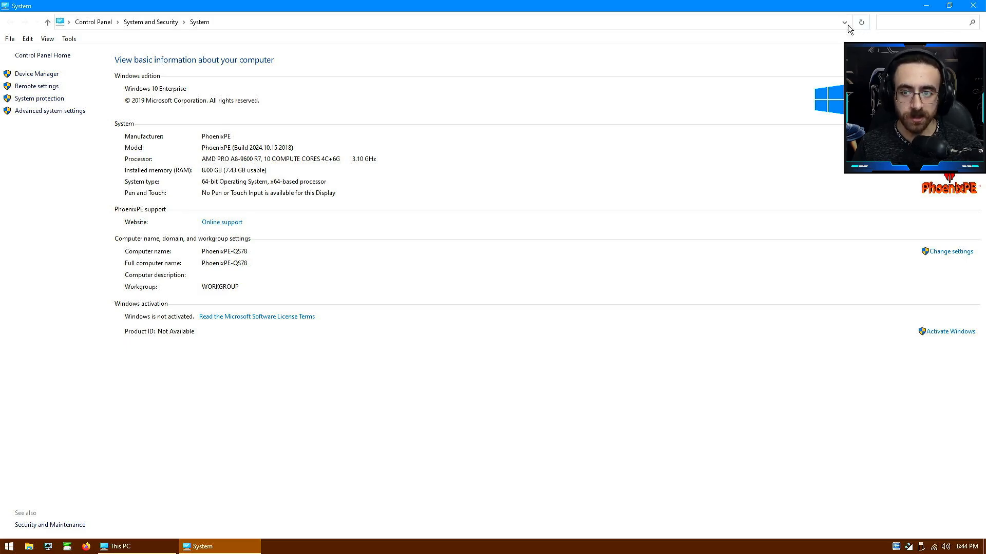
pyautogui.doubleClick(826, 2)
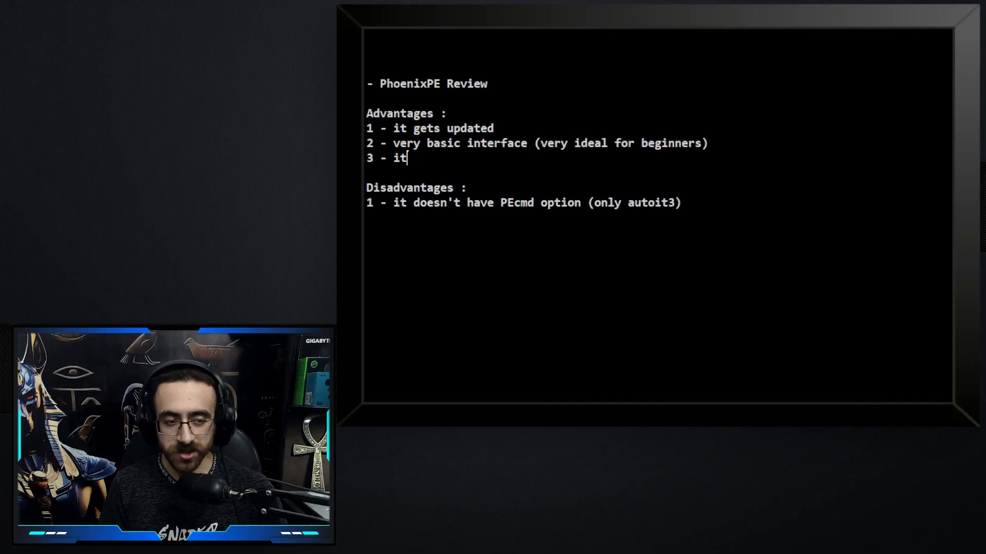
# Step: Write the third advantage in the PhoenixPE Review notes as "it's very ideal for beginners"
pyautogui.press('BackSpace')
pyautogui.press('BackSpace')
pyautogui.write("it's very ideal")
pyautogui.write(' for beg')
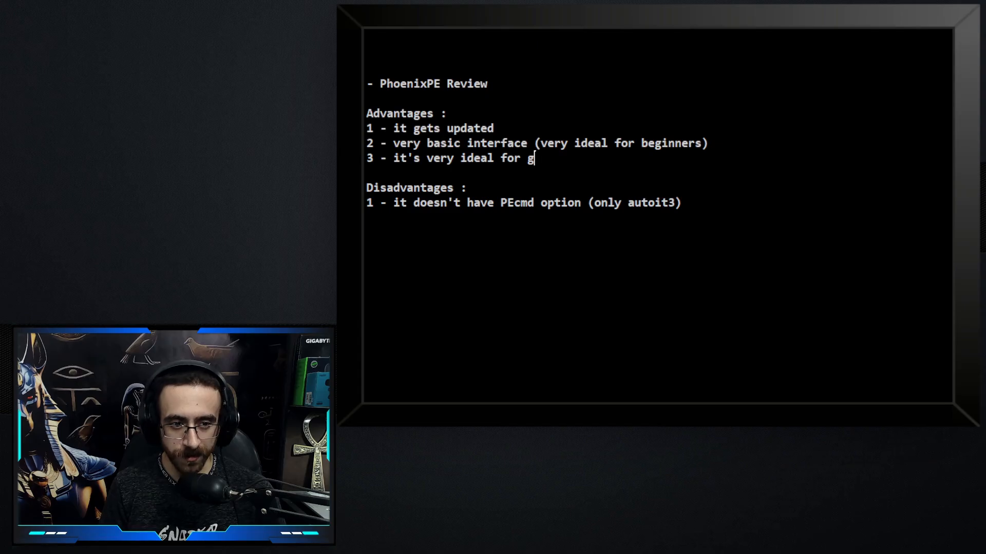
pyautogui.press('BackSpace')
pyautogui.write('beginners')
# Step: Insert "as a loader" after "PEcmd option" in the first disadvantage, and highlight "only autoit3"
pyautogui.moveTo(389, 207); pyautogui.dragTo(694, 207)
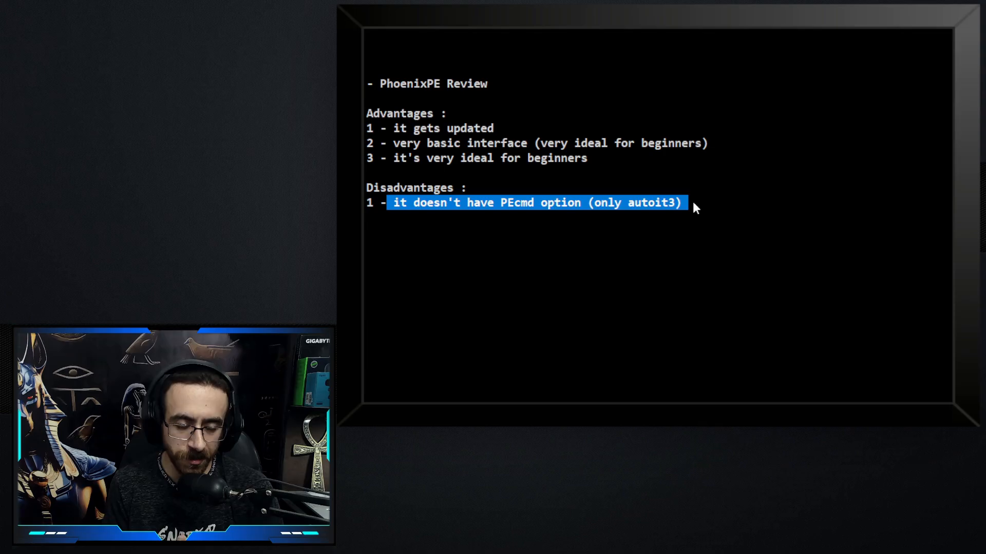
pyautogui.click(581, 203)
pyautogui.write('as a loader')
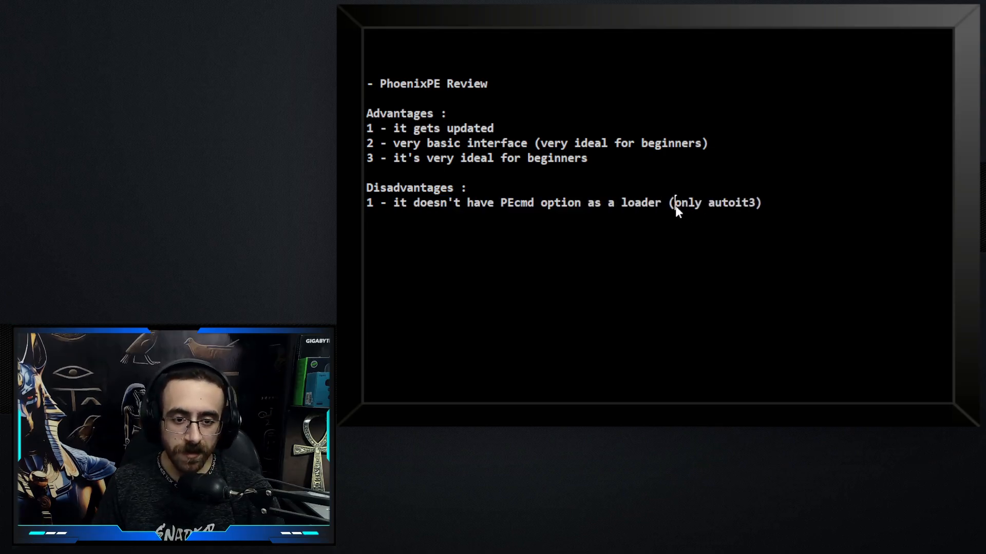
pyautogui.moveTo(674, 207); pyautogui.dragTo(755, 205)
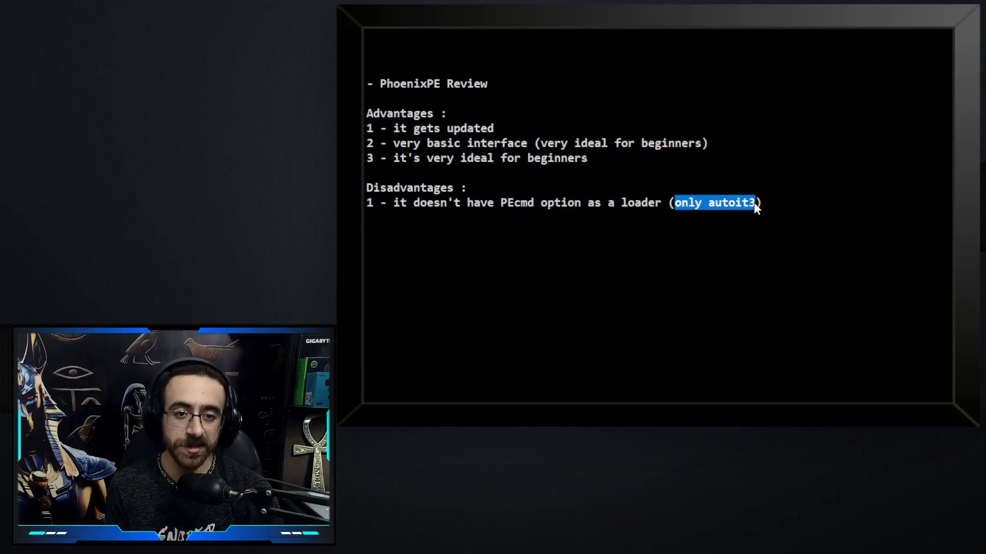